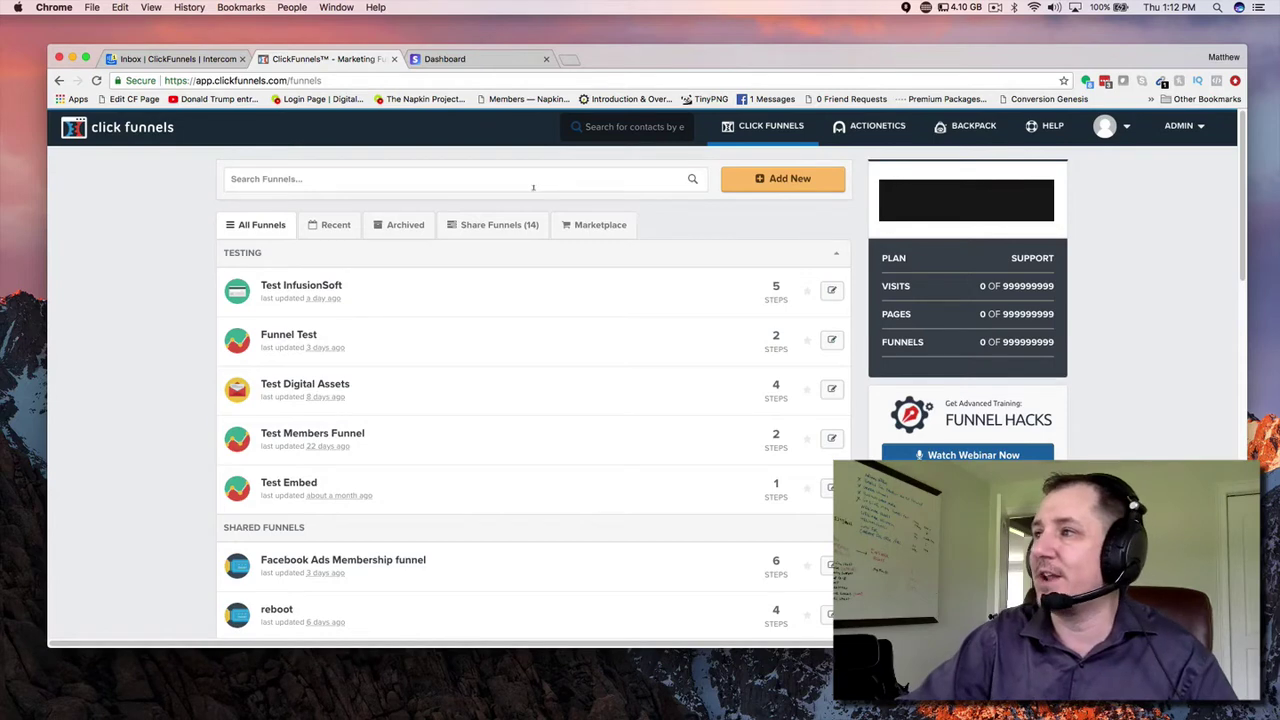
# Open the Conversion Mastery (TNG) funnel and show the products of its Order Form step
pyautogui.scroll(-5, 438, 441)
pyautogui.scroll(-10, 438, 441)
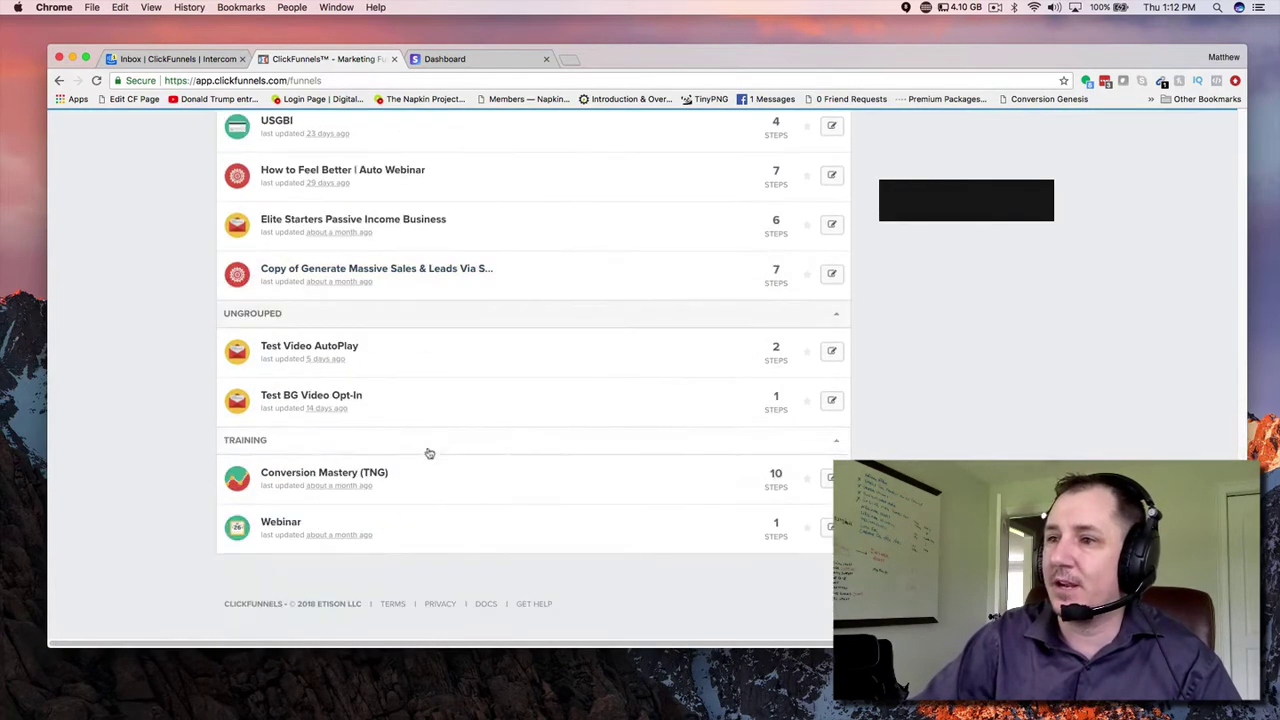
pyautogui.click(290, 474)
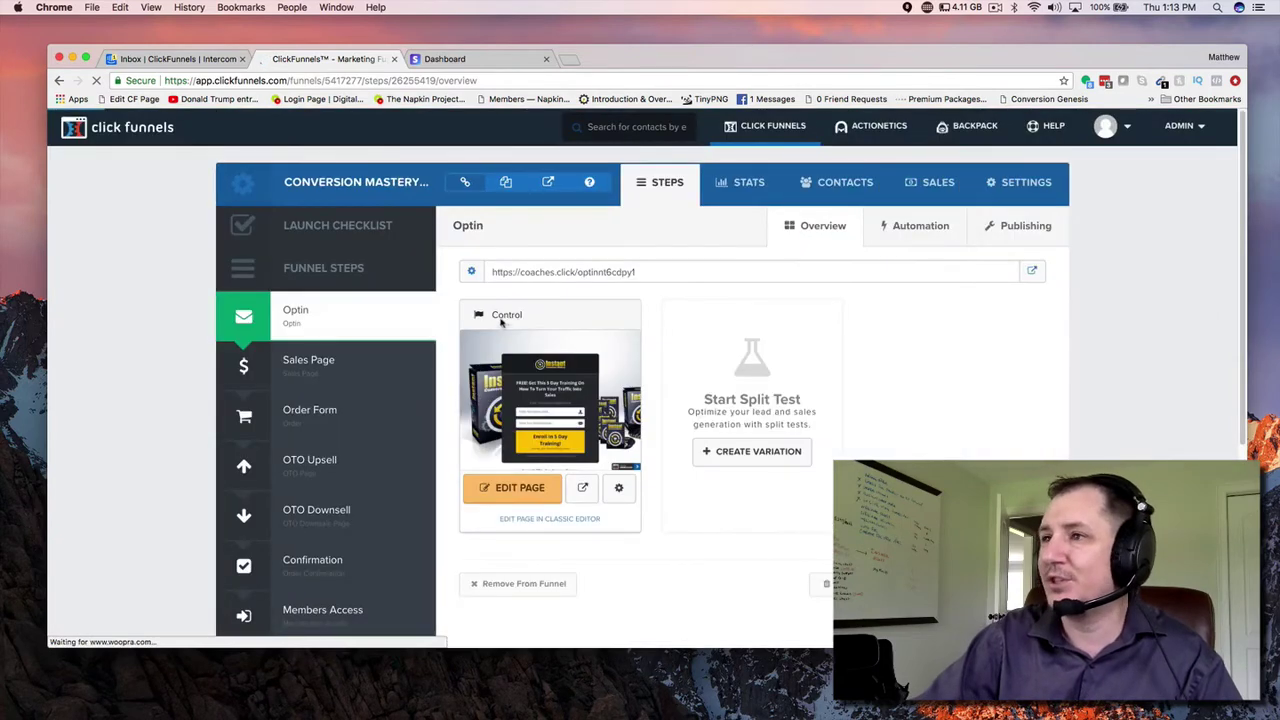
pyautogui.click(350, 428)
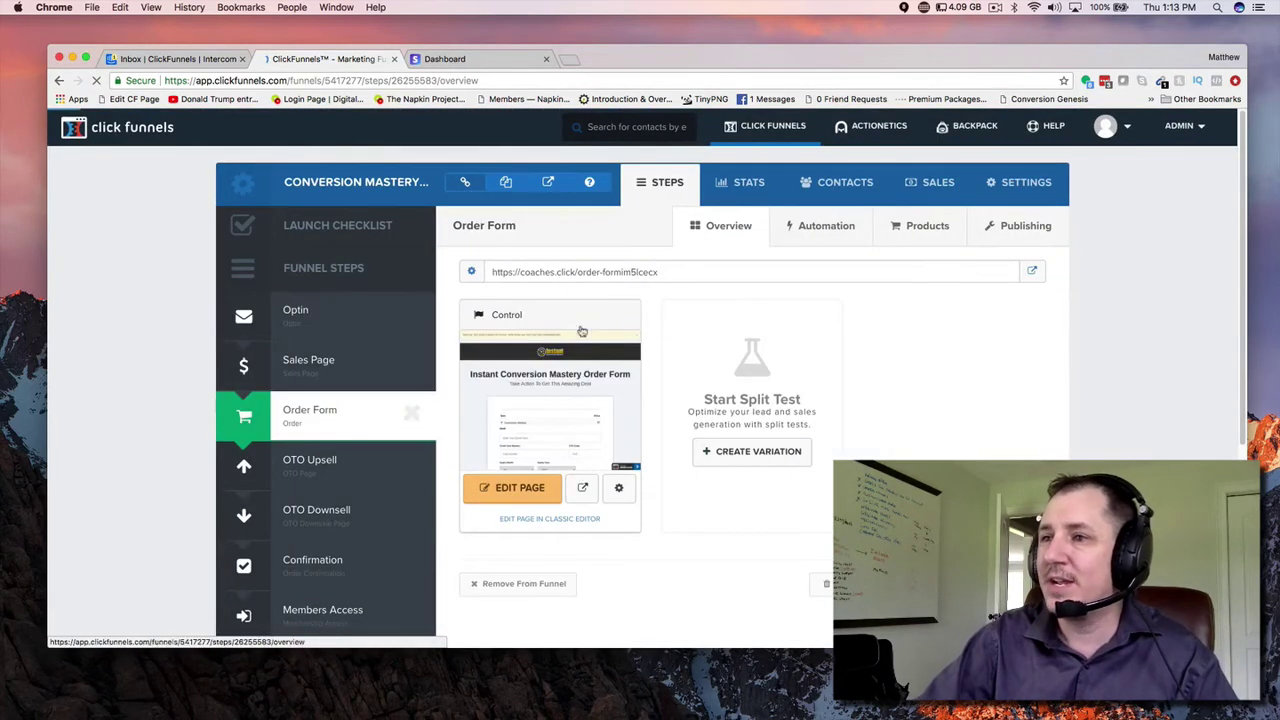
pyautogui.click(923, 234)
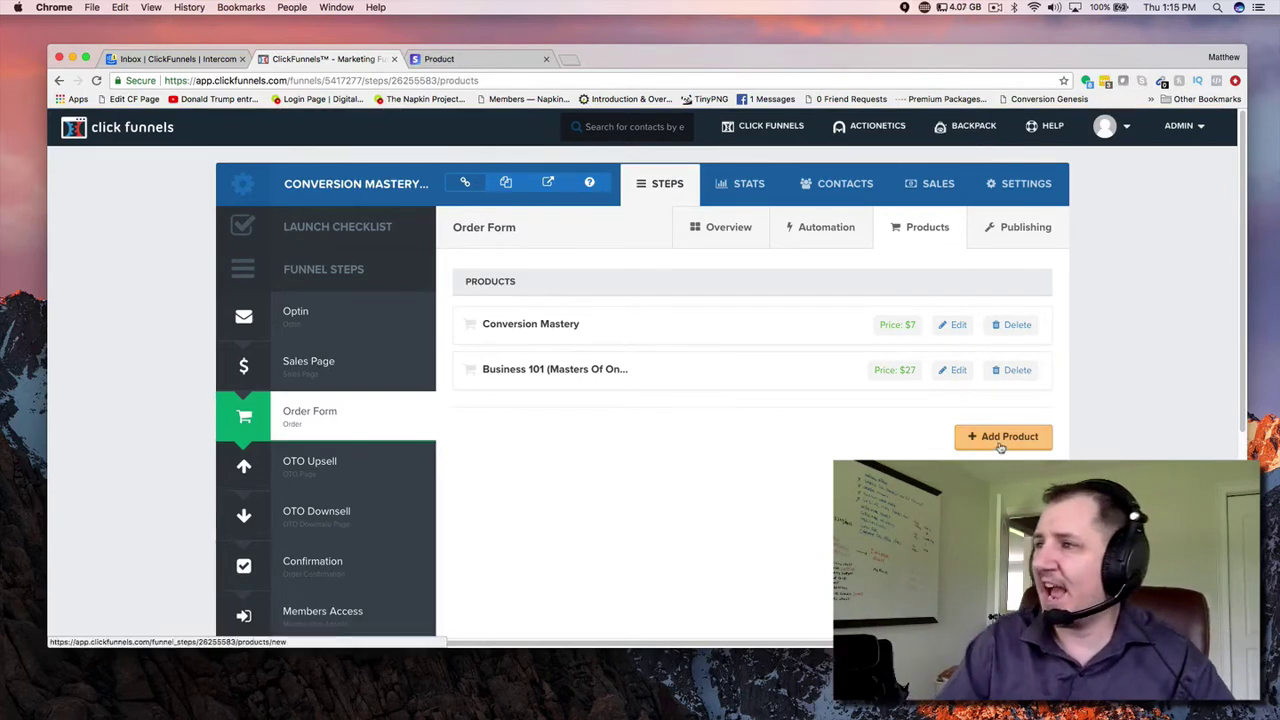
# Start a new order form product named "Conversion Mastery (Elite) 2-Pay"
pyautogui.click(998, 440)
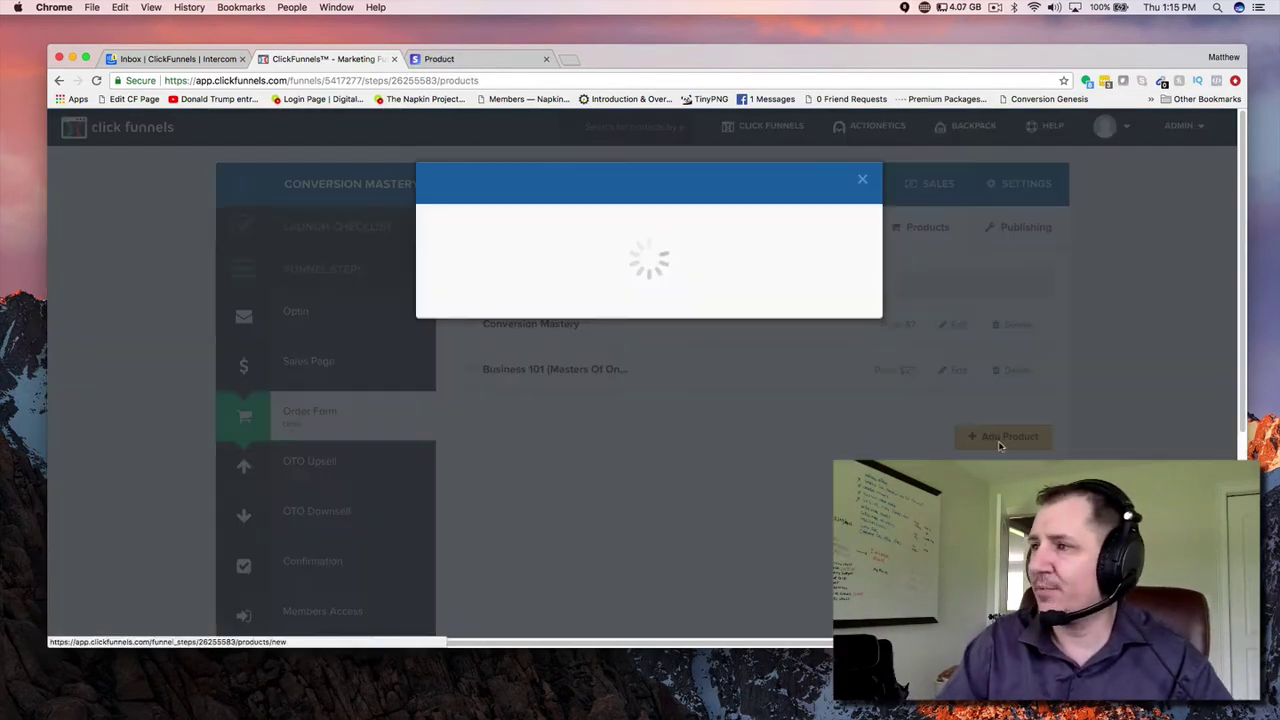
pyautogui.click(573, 278)
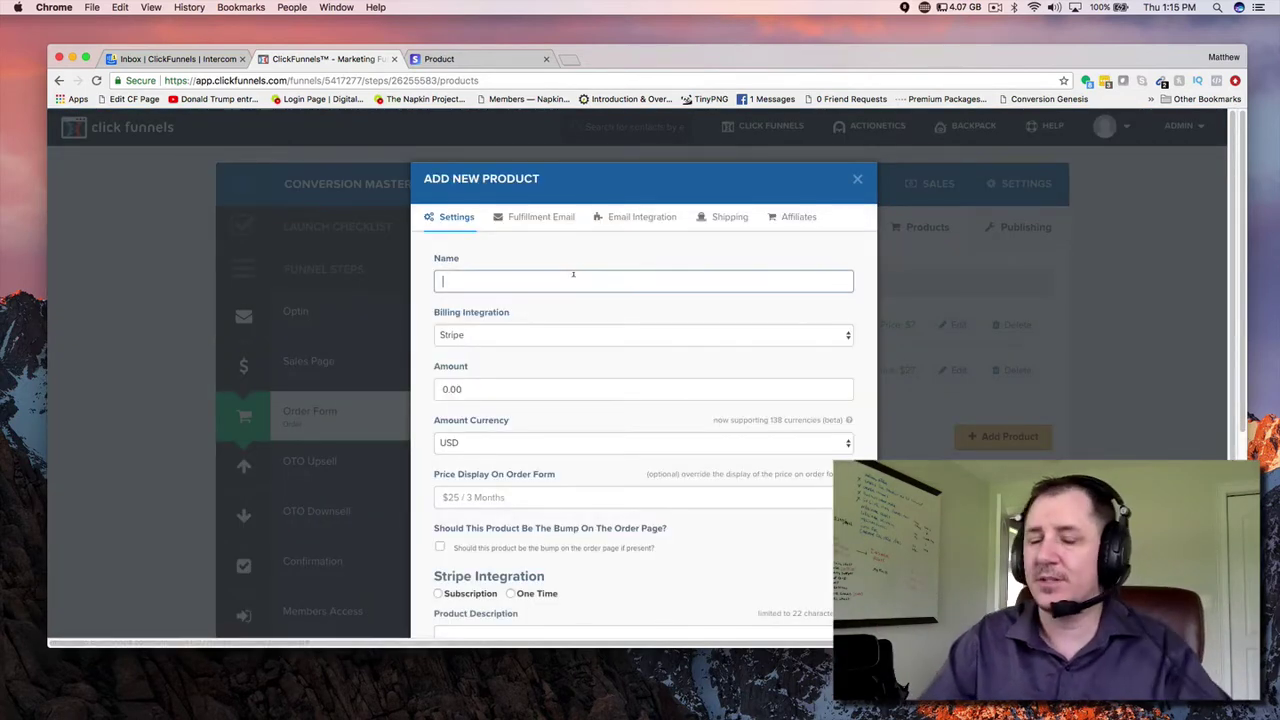
pyautogui.write('Conv')
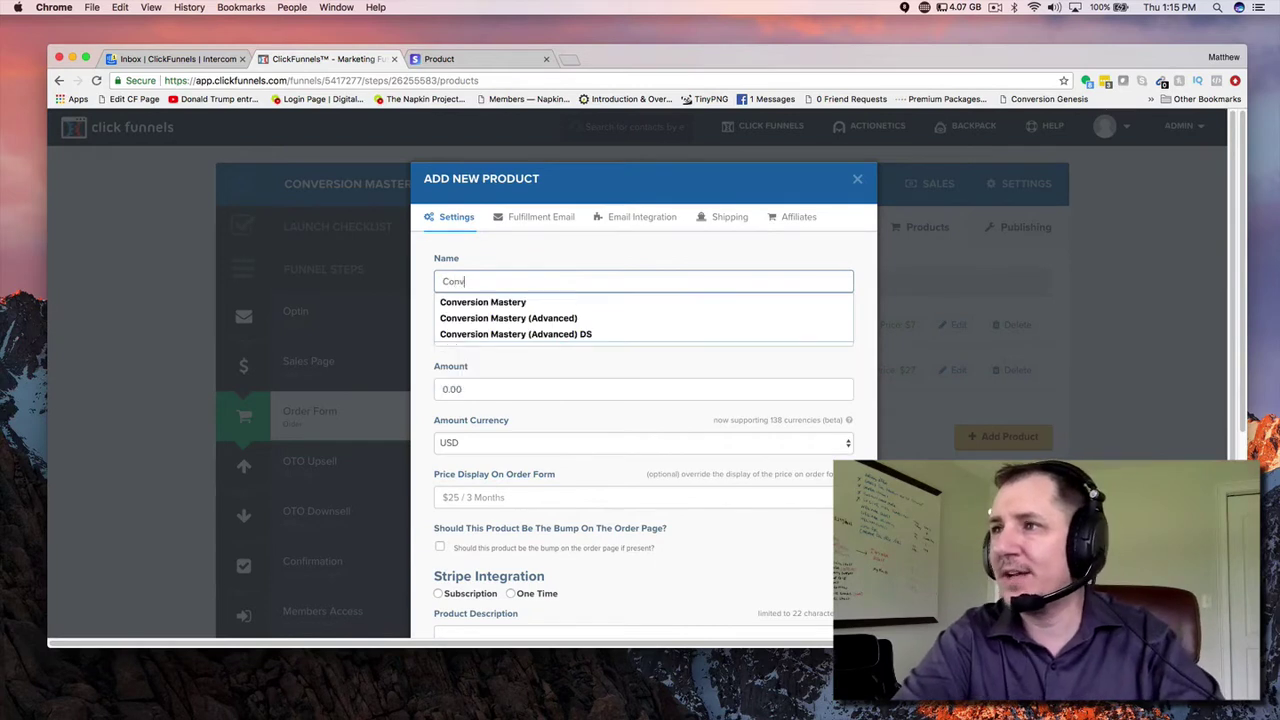
pyautogui.write('ersion Mastery (Elite) 2-Pay')
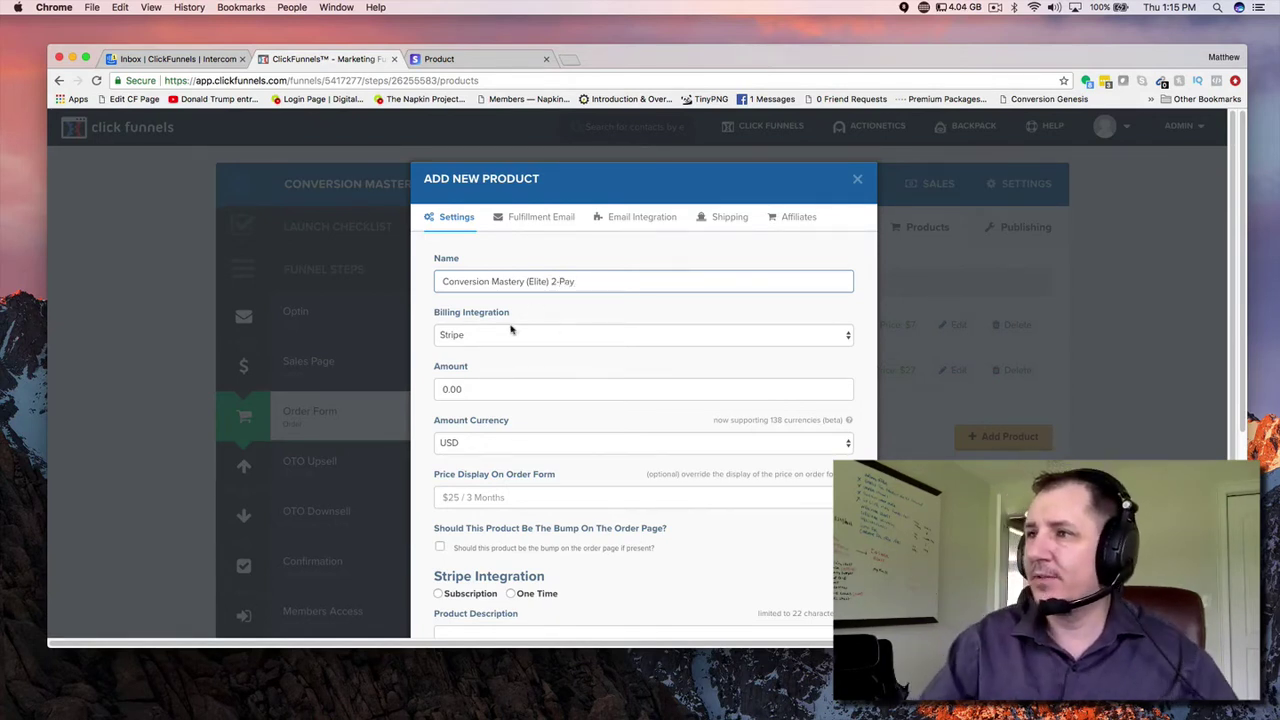
# Keep Stripe as the billing integration, set the amount to 97 and the price display to "$97 / Month (2-Pay)"
pyautogui.click(511, 330)
pyautogui.click(503, 338)
pyautogui.click(496, 390)
pyautogui.write('97')
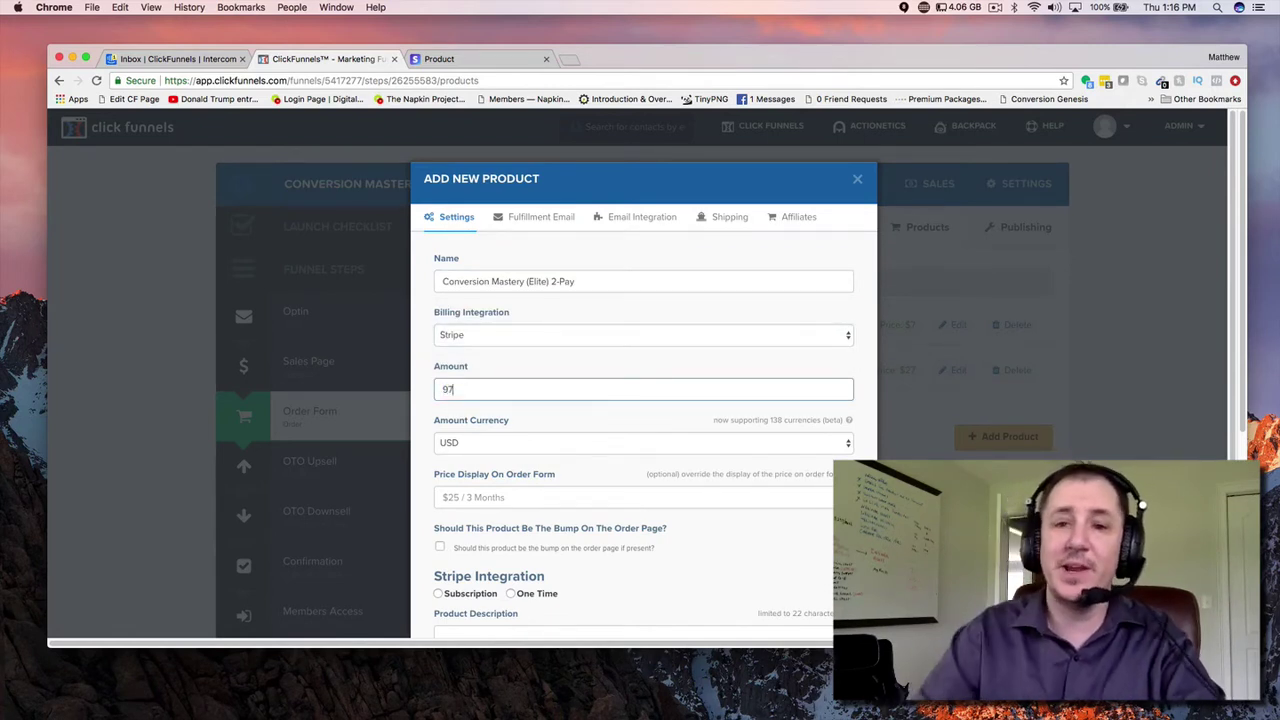
pyautogui.click(487, 430)
pyautogui.scroll(-1, 485, 432)
pyautogui.click(473, 436)
pyautogui.write('$97 / Month (2-Pay')
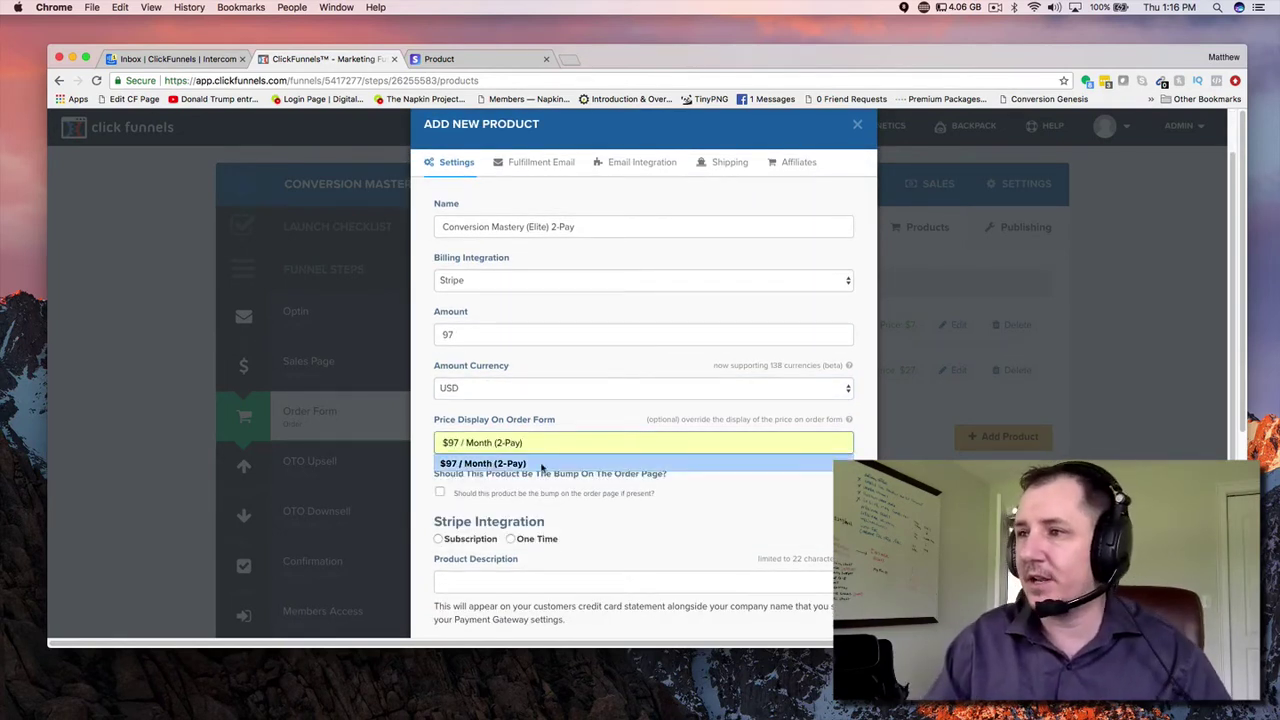
pyautogui.click(541, 467)
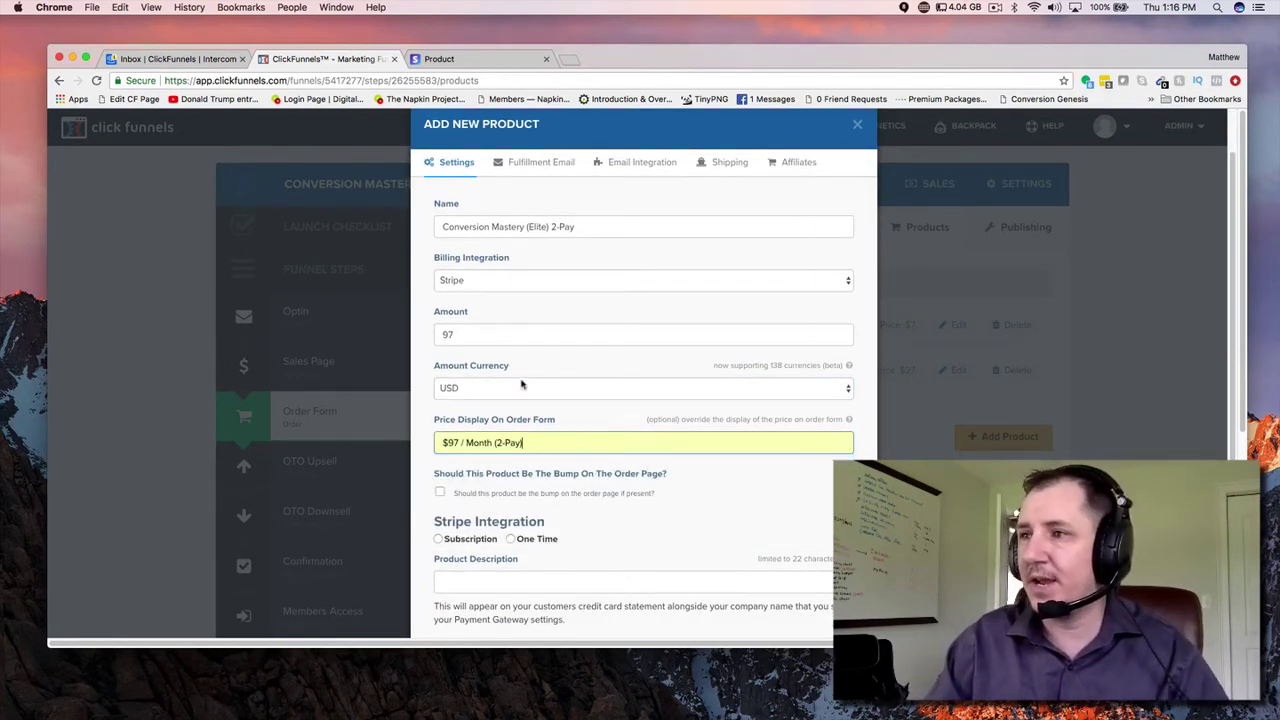
# Set the product's Stripe integration to Subscription and its product description to TESTPRODUCT
pyautogui.click(449, 542)
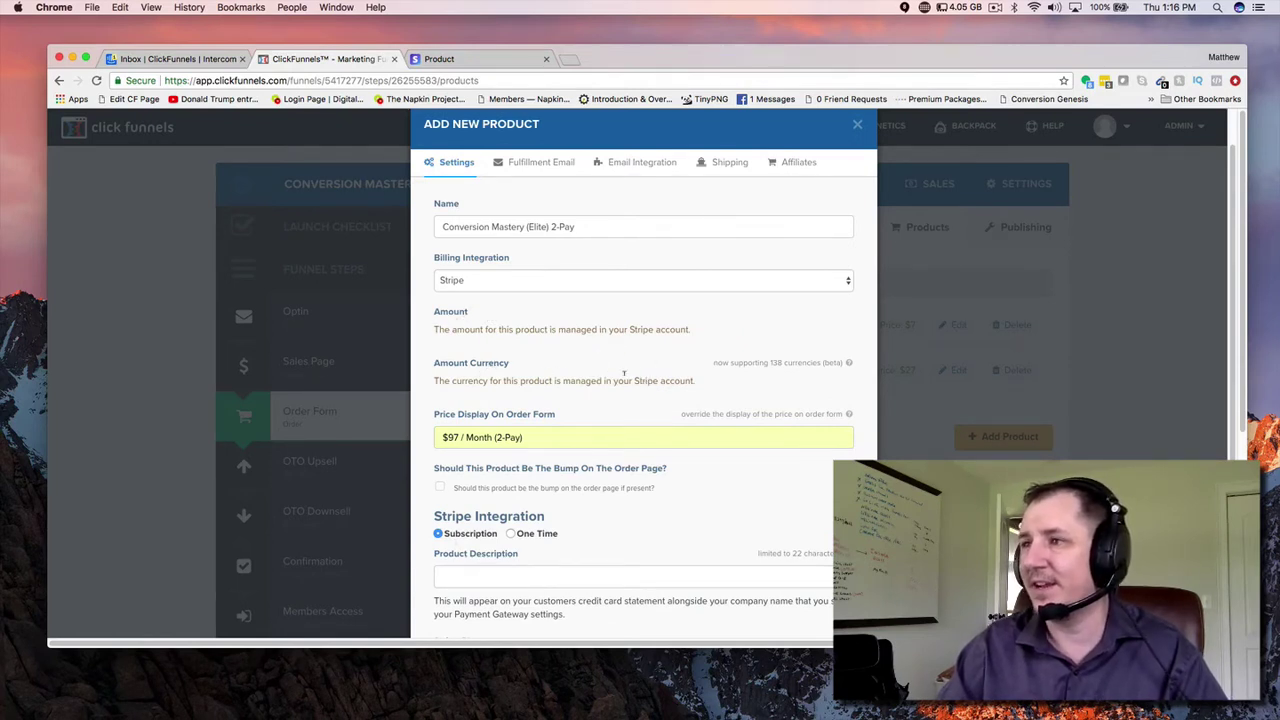
pyautogui.scroll(-1, 554, 503)
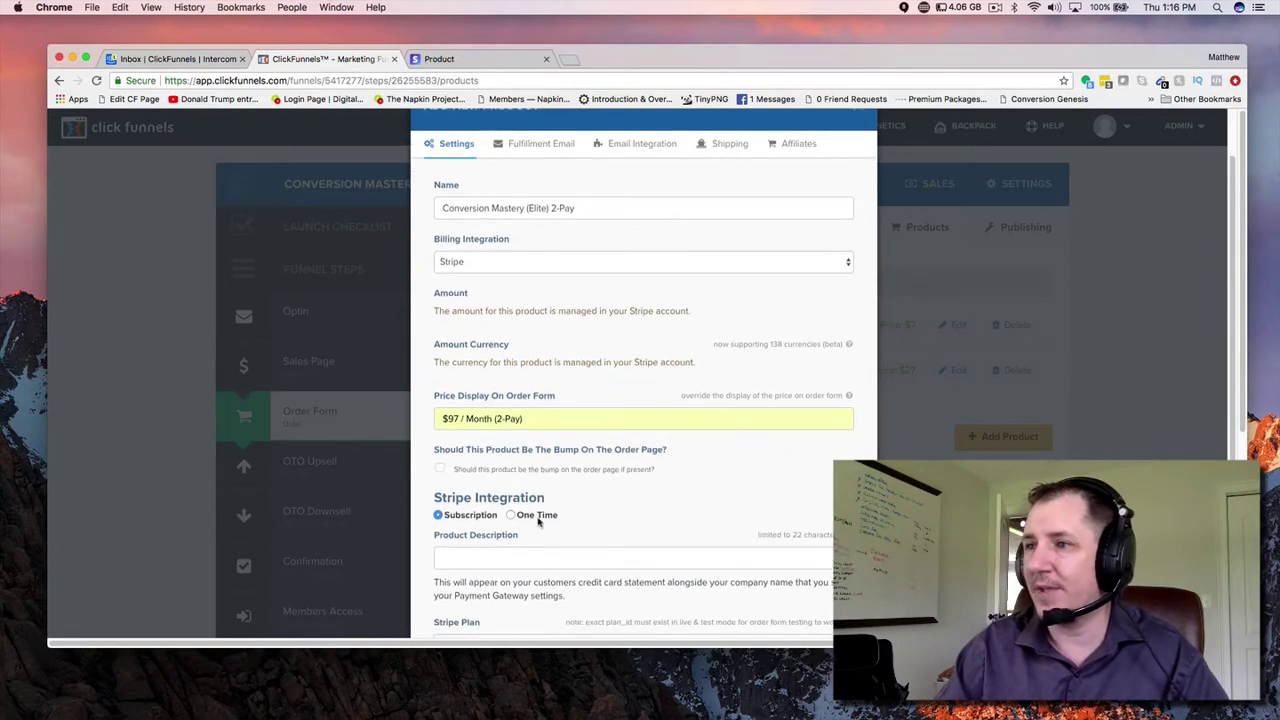
pyautogui.scroll(-5, 538, 520)
pyautogui.click(530, 440)
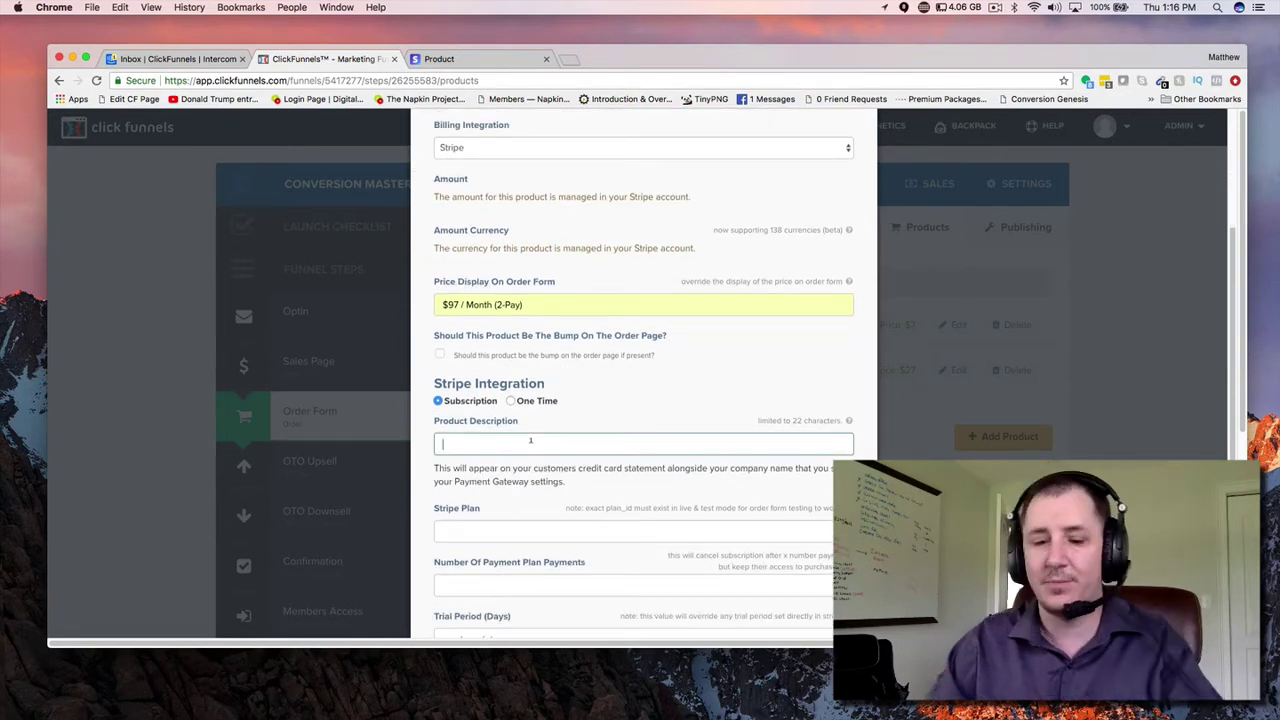
pyautogui.write('TESTPRODUCT')
pyautogui.click(505, 466)
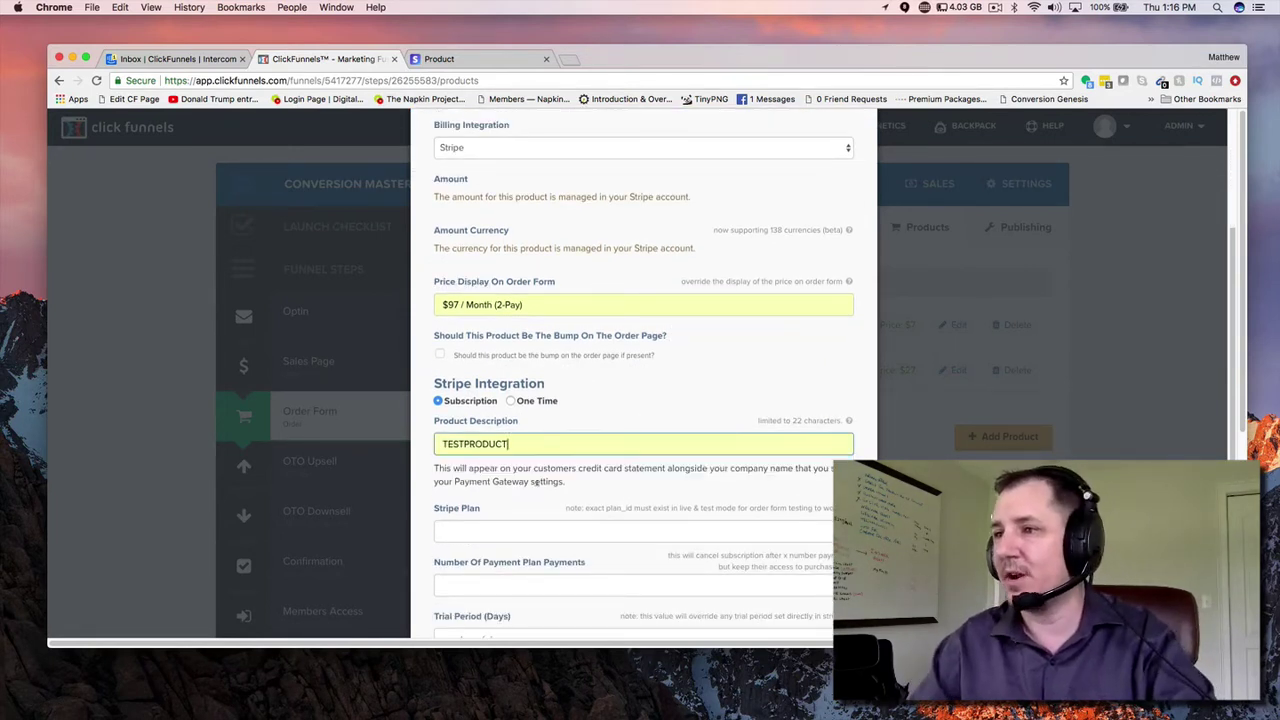
# Examine the available Stripe plans for the new product without choosing one
pyautogui.scroll(-2, 558, 480)
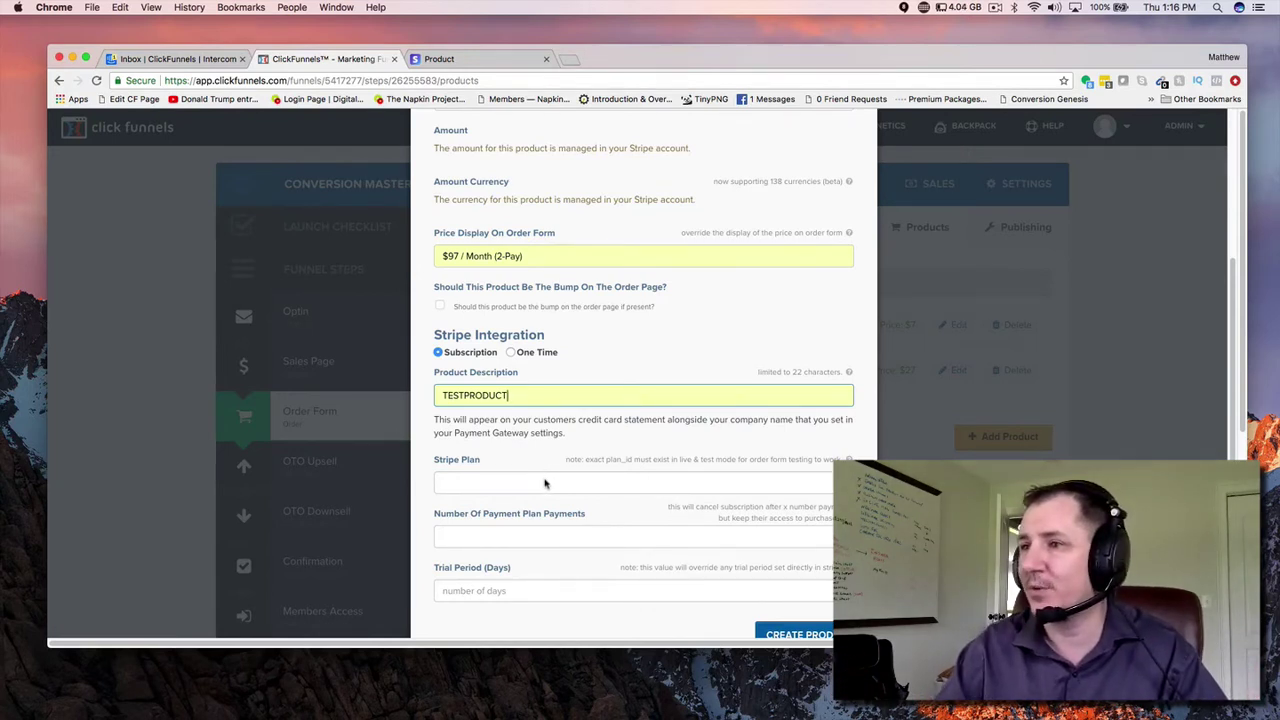
pyautogui.click(545, 483)
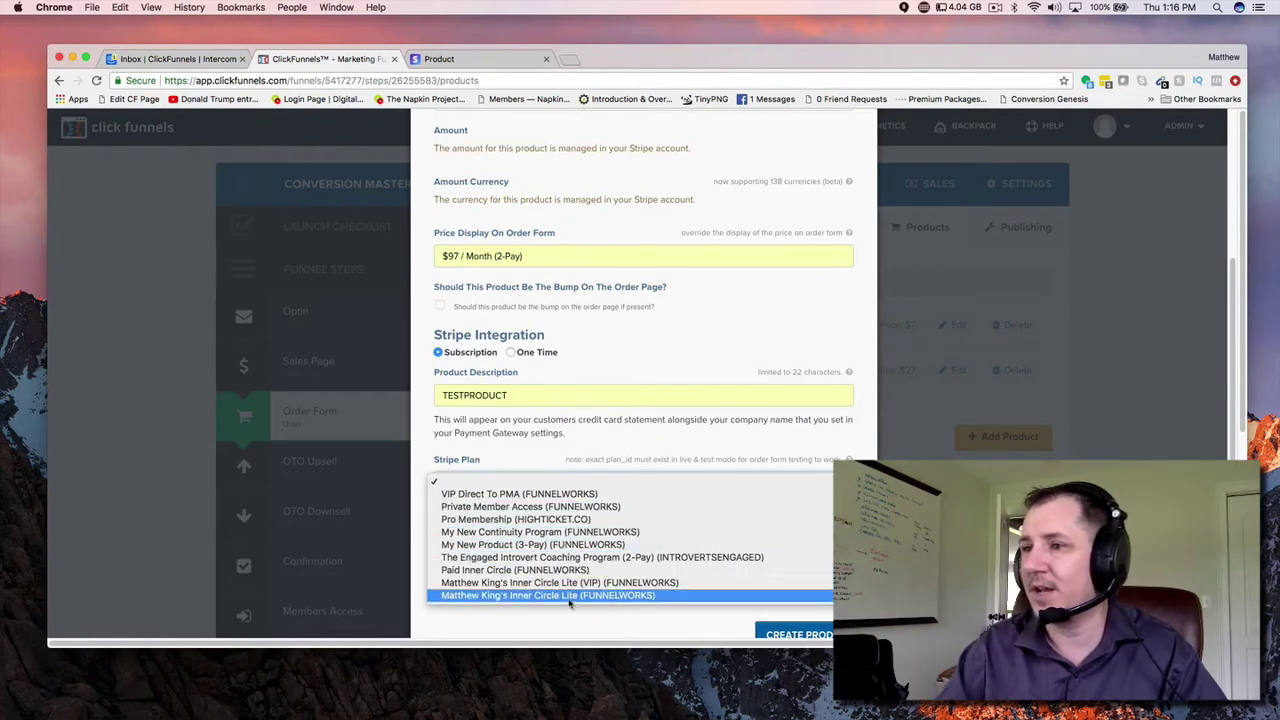
pyautogui.click(527, 455)
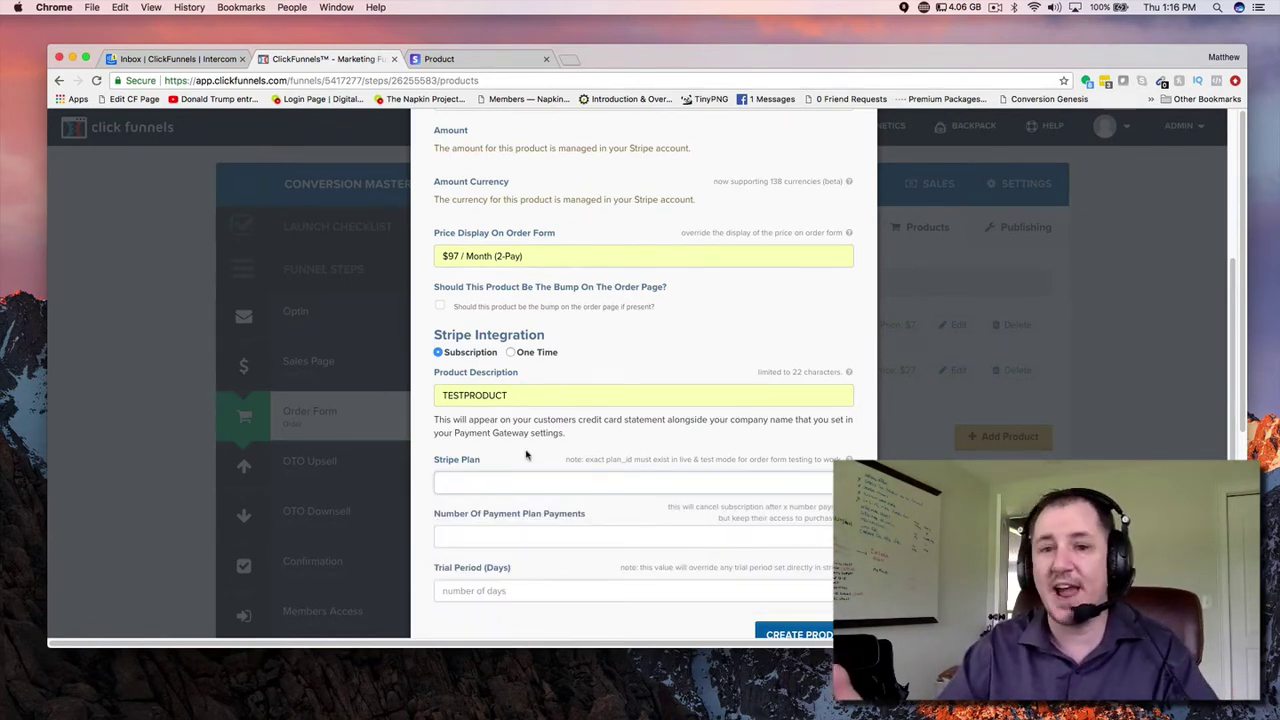
pyautogui.click(530, 478)
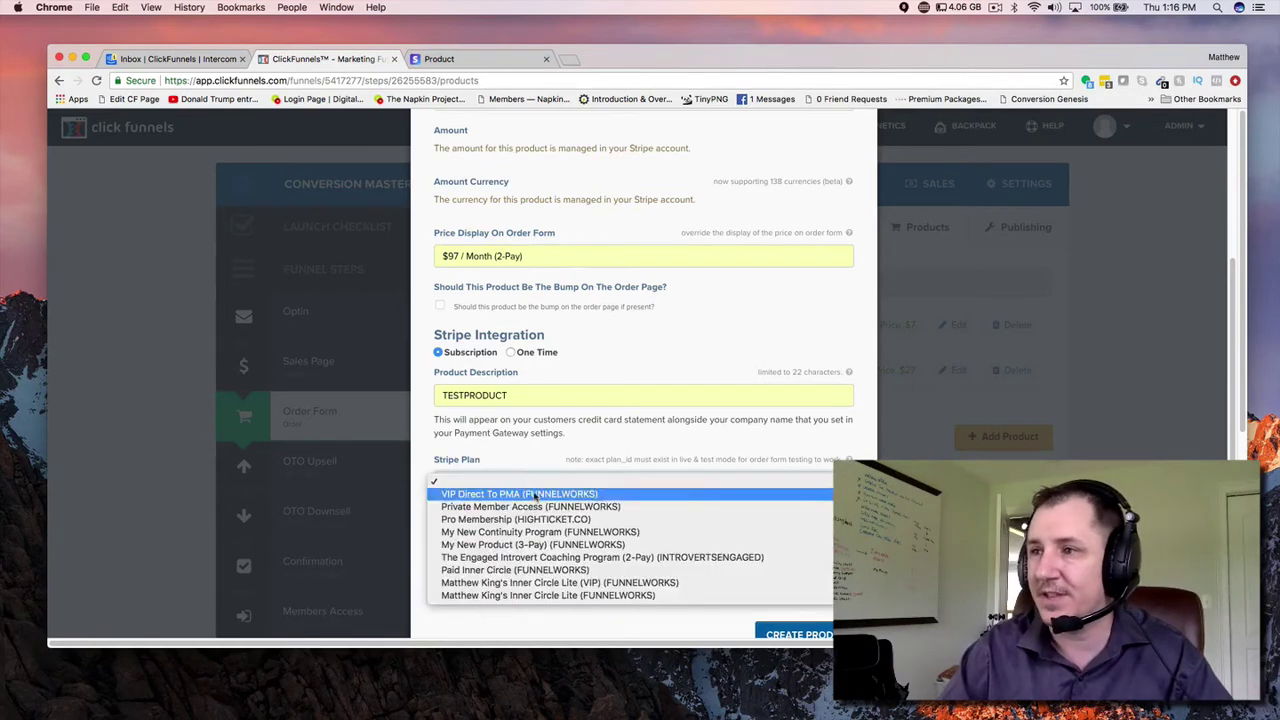
pyautogui.click(529, 457)
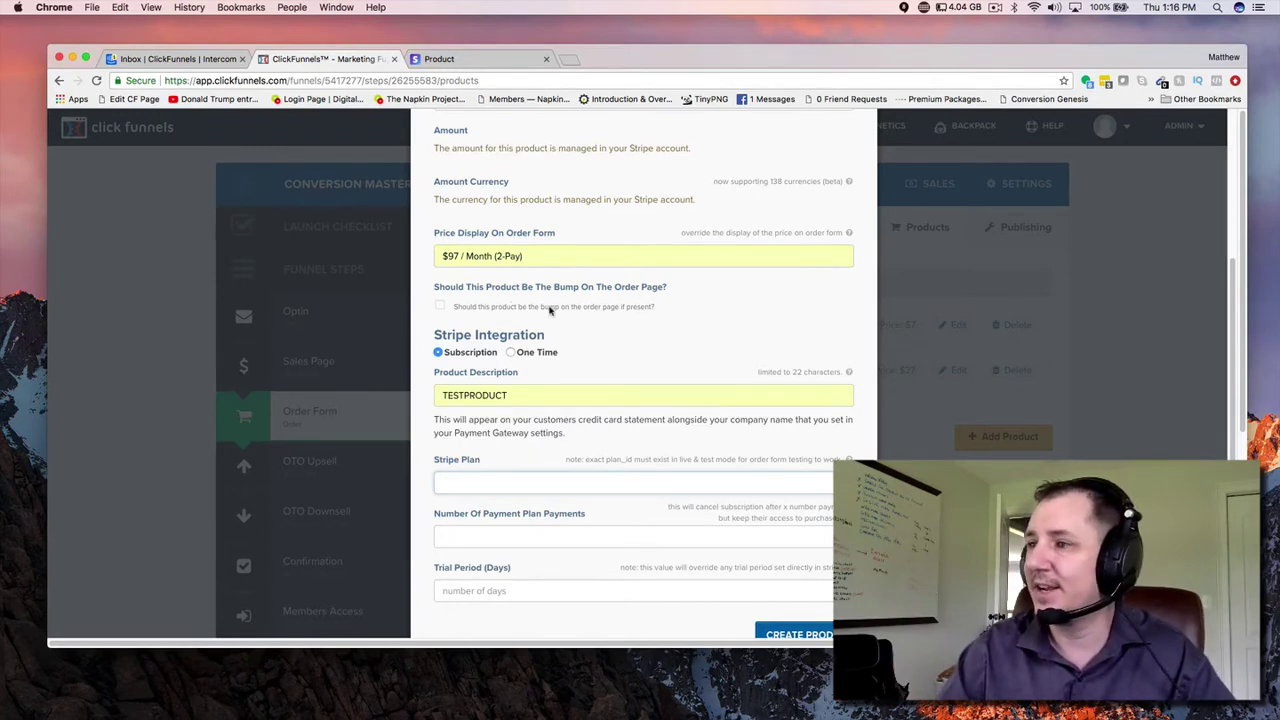
# Check the remaining payment plan settings and close the new product form without creating the product
pyautogui.scroll(-3, 783, 432)
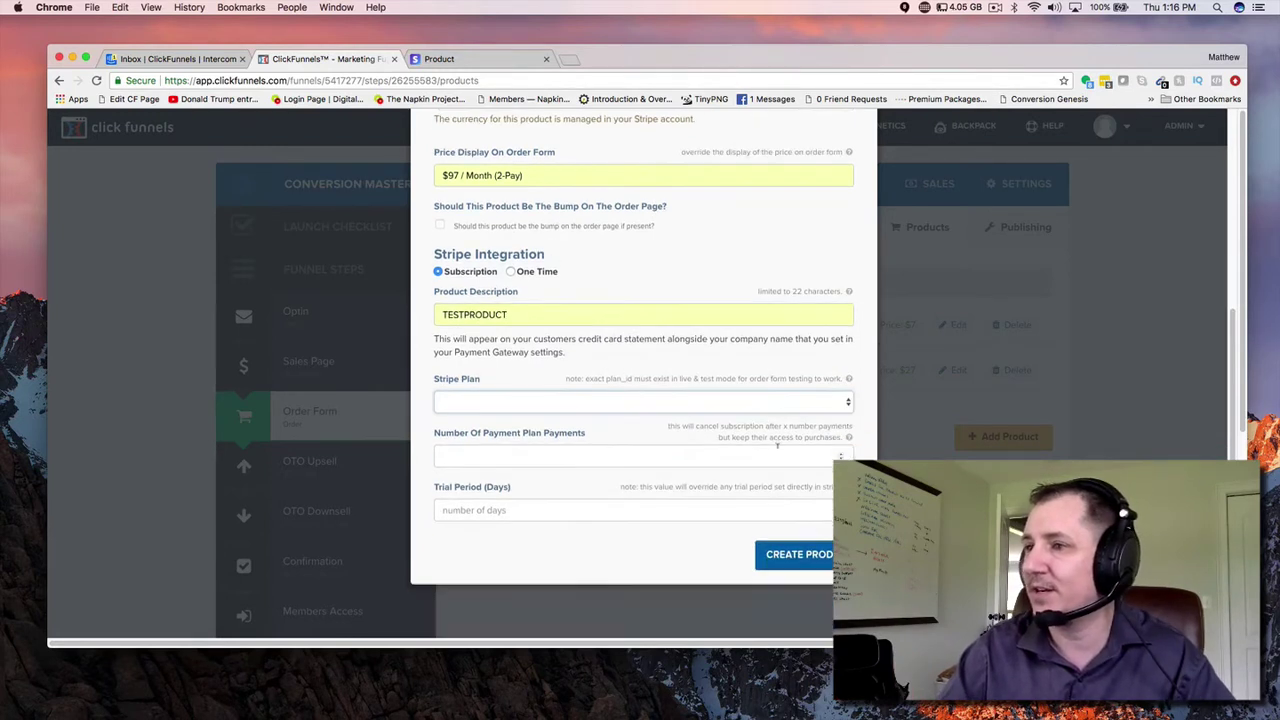
pyautogui.scroll(5, 805, 368)
pyautogui.scroll(3, 793, 231)
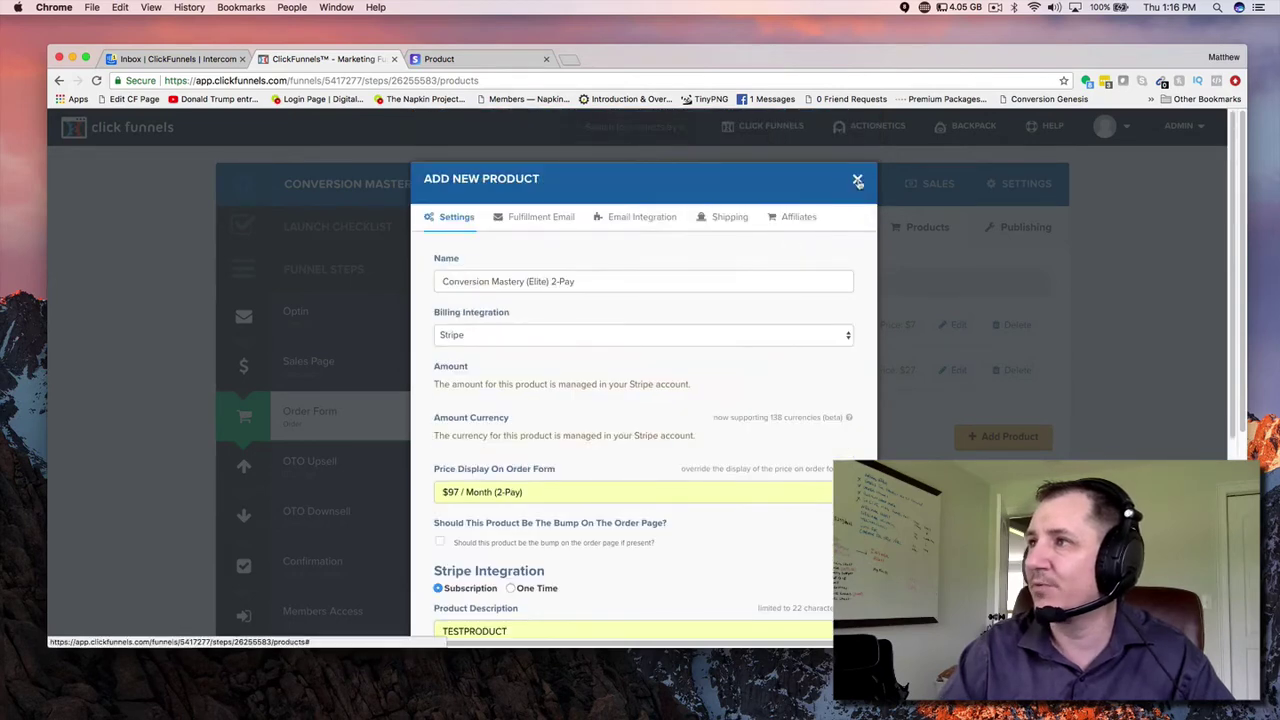
pyautogui.click(857, 181)
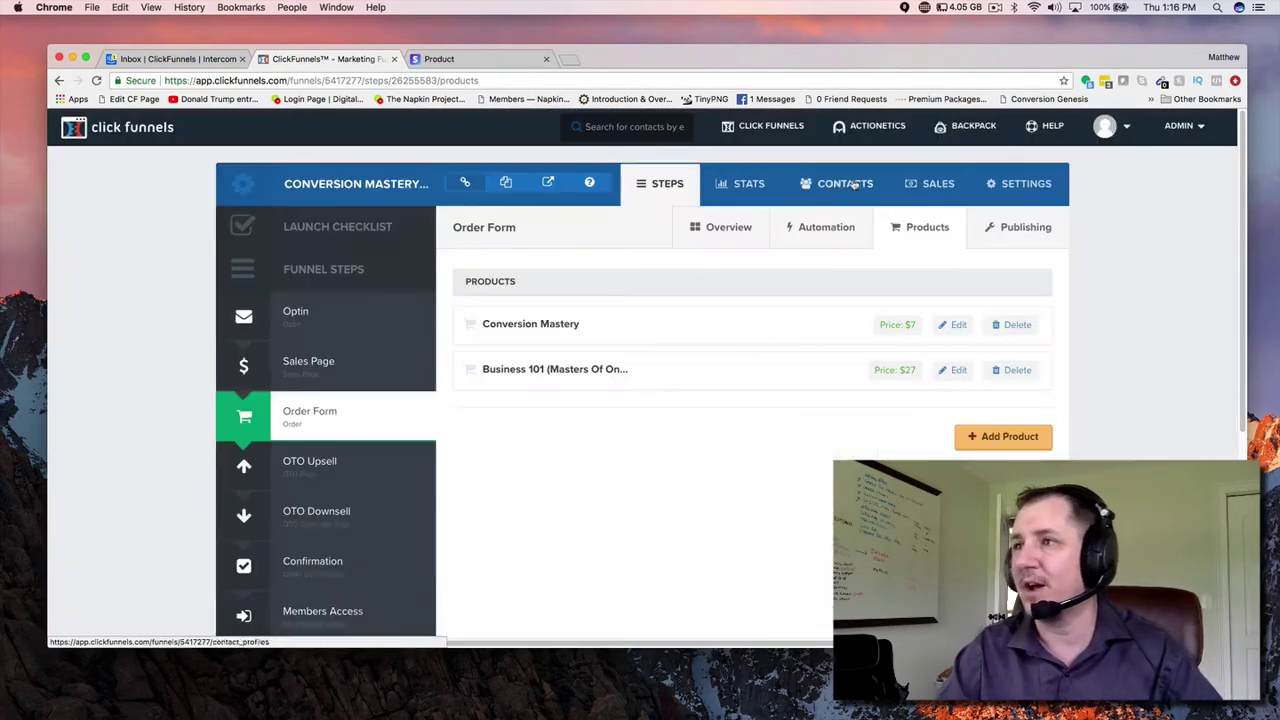
# Switch to the Stripe dashboard, turn off the test data view and show the billing products
pyautogui.click(475, 61)
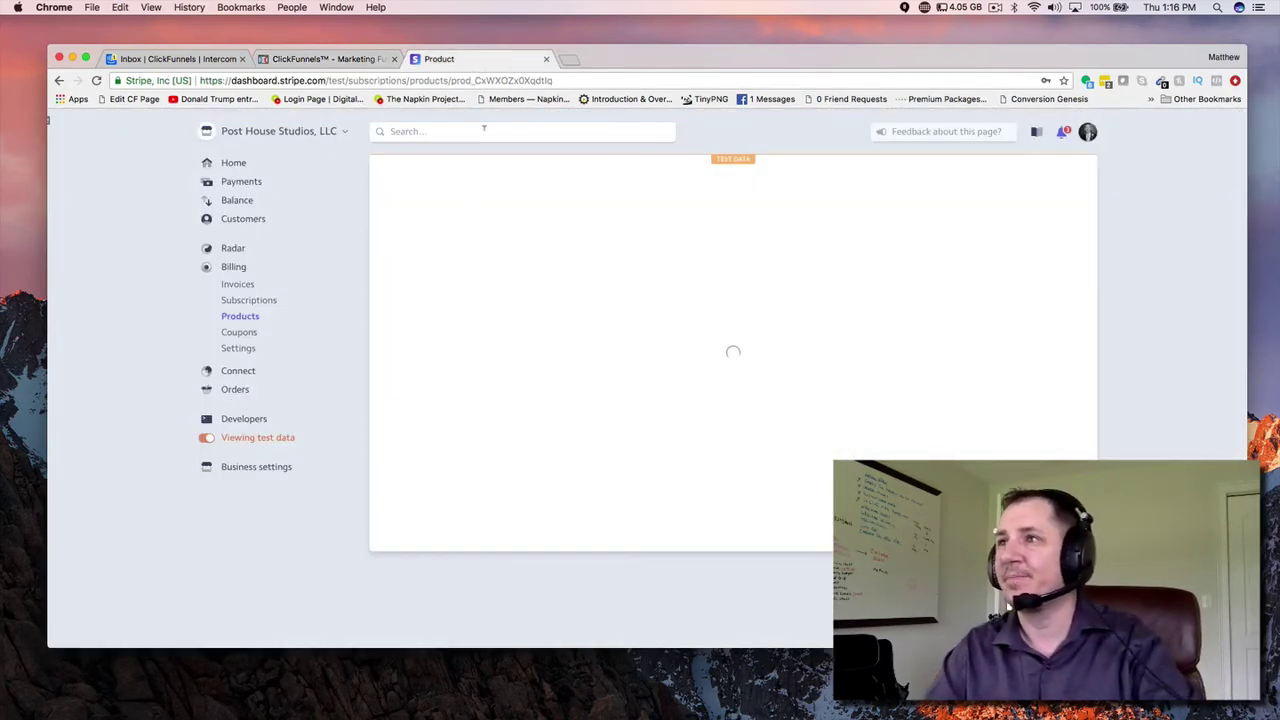
pyautogui.click(210, 438)
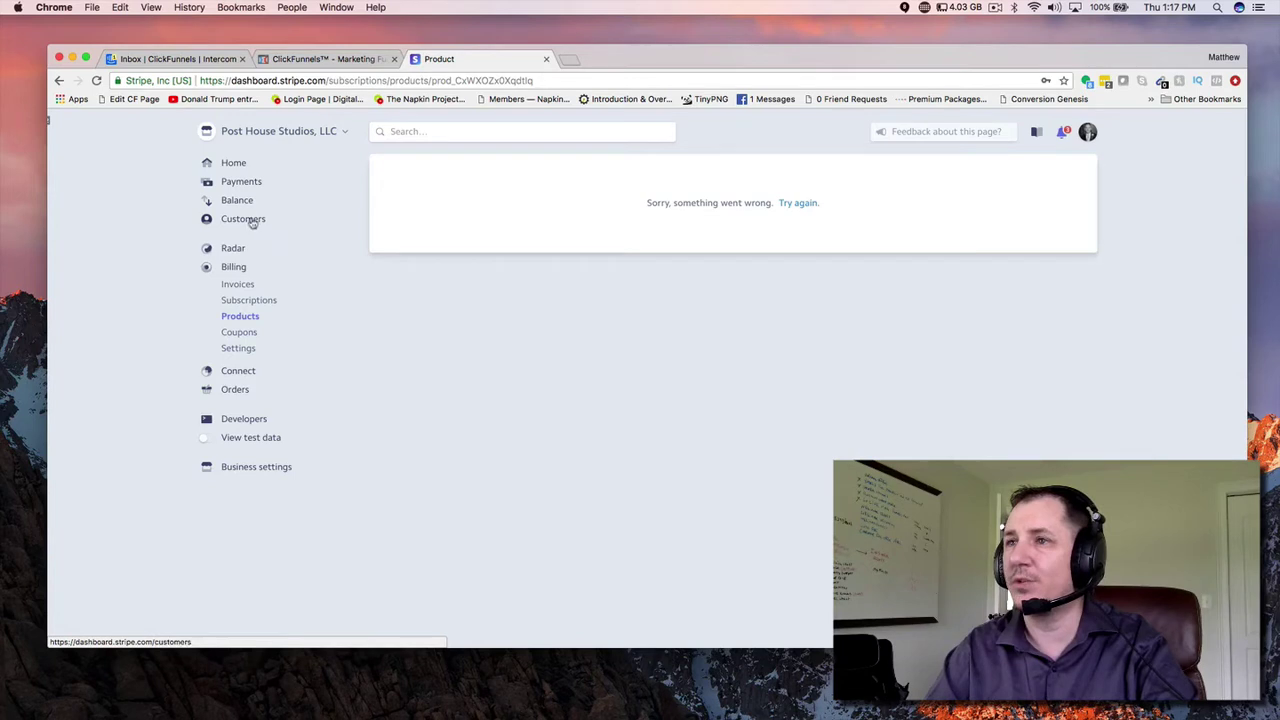
pyautogui.click(231, 268)
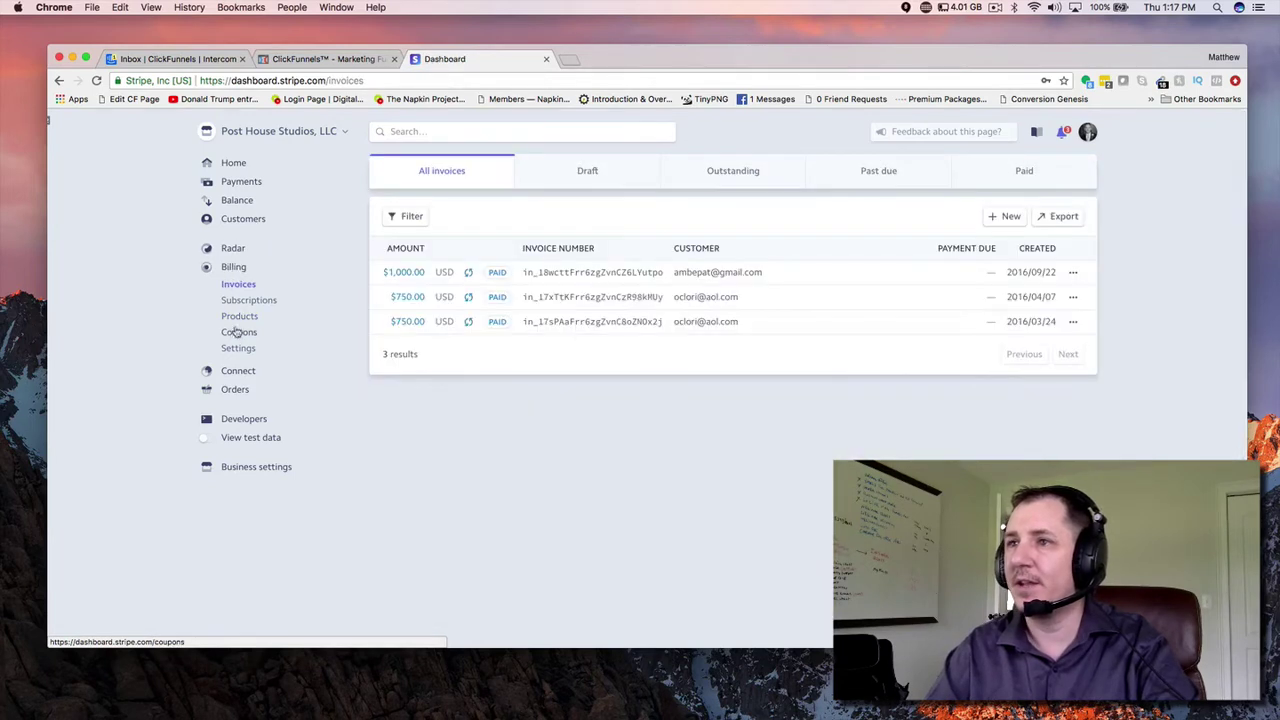
pyautogui.click(238, 316)
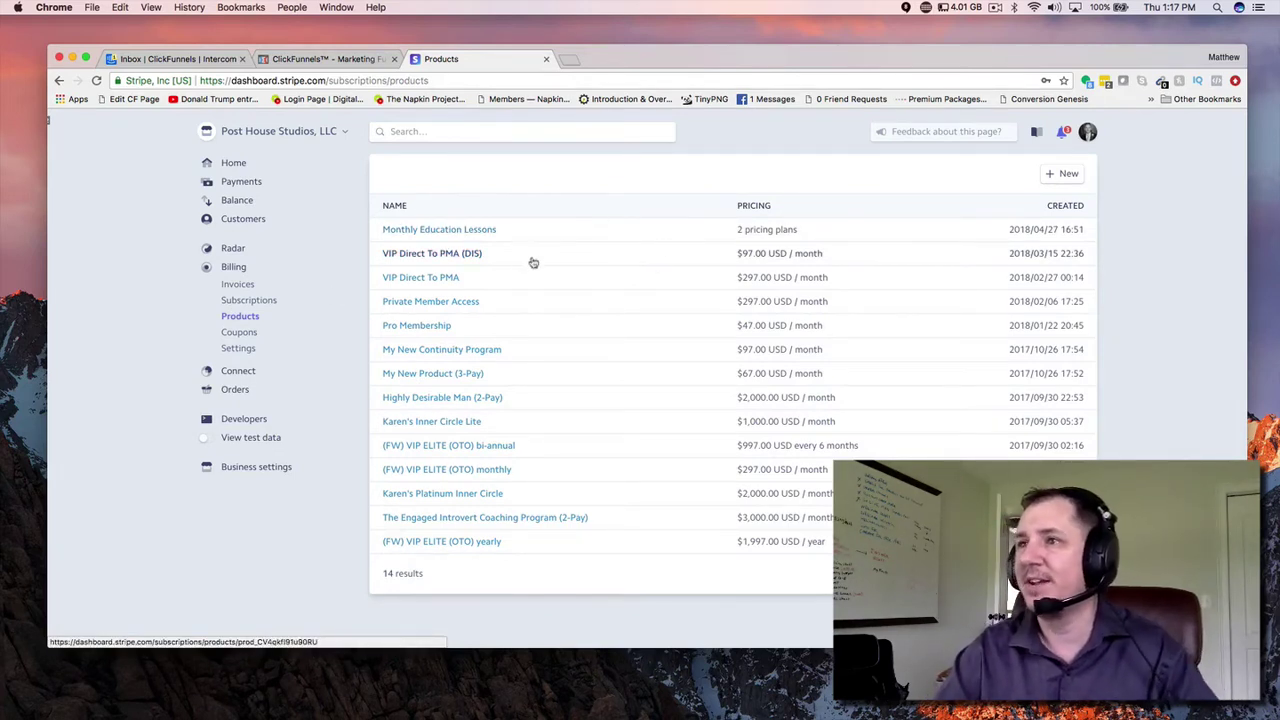
# Create a new billing product named "Test Product 2-Pay" with the statement descriptor TEST
pyautogui.click(1068, 176)
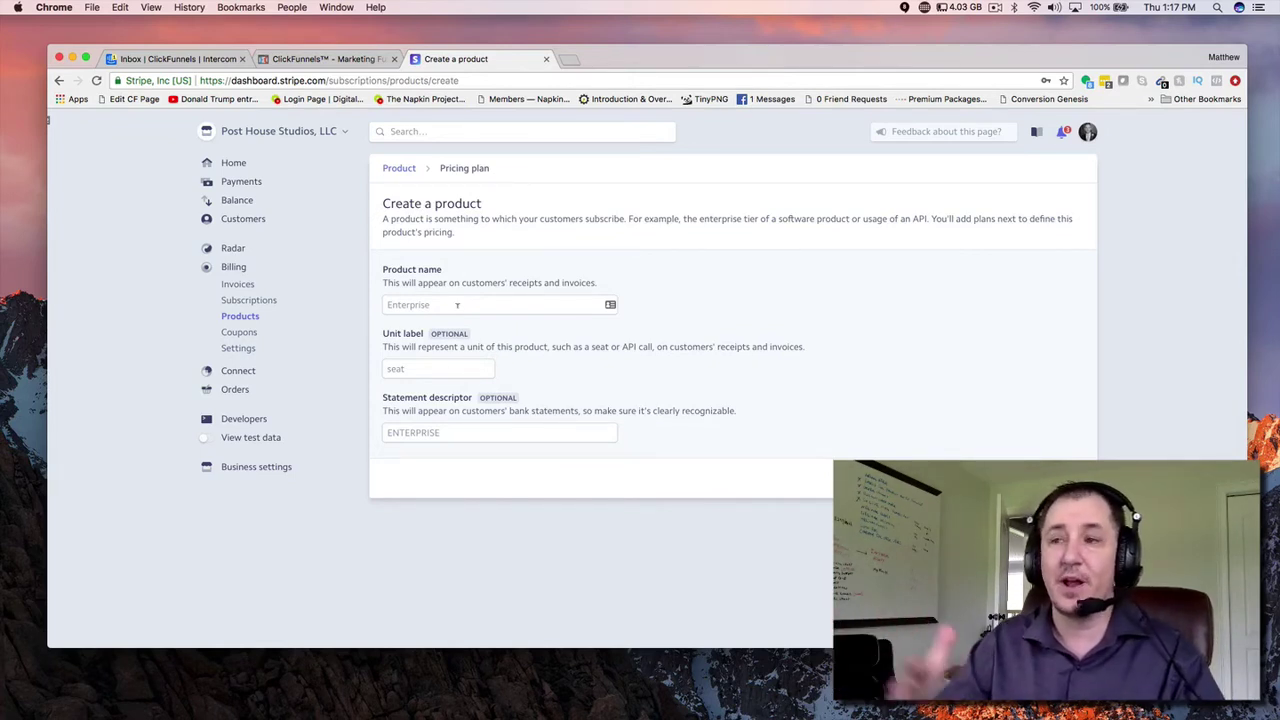
pyautogui.click(457, 305)
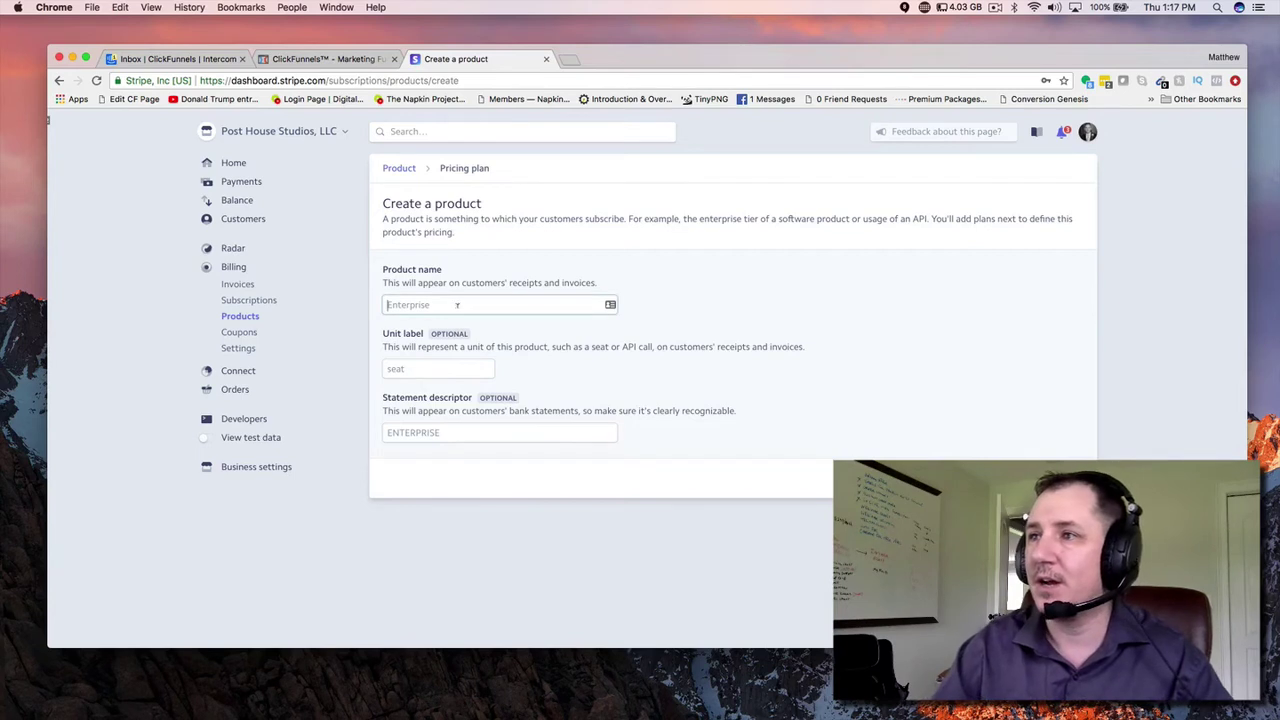
pyautogui.write('Testing')
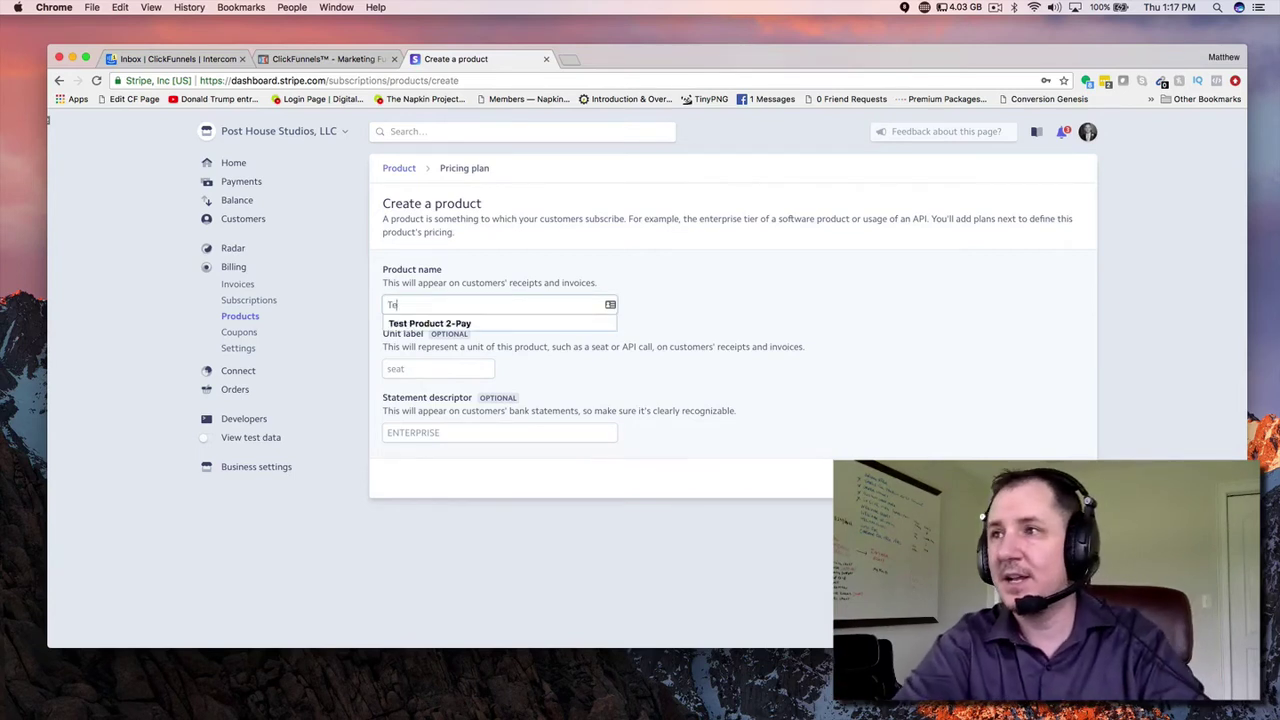
pyautogui.press('BackSpace')
pyautogui.click(458, 324)
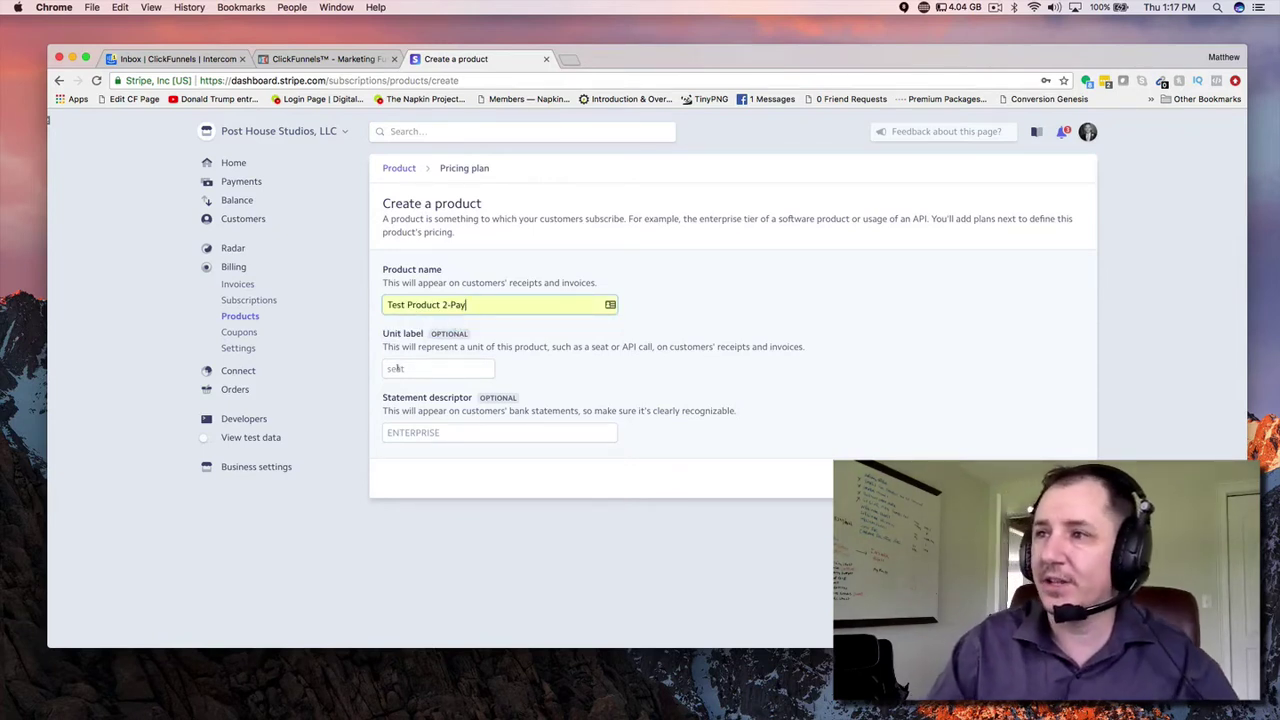
pyautogui.click(442, 431)
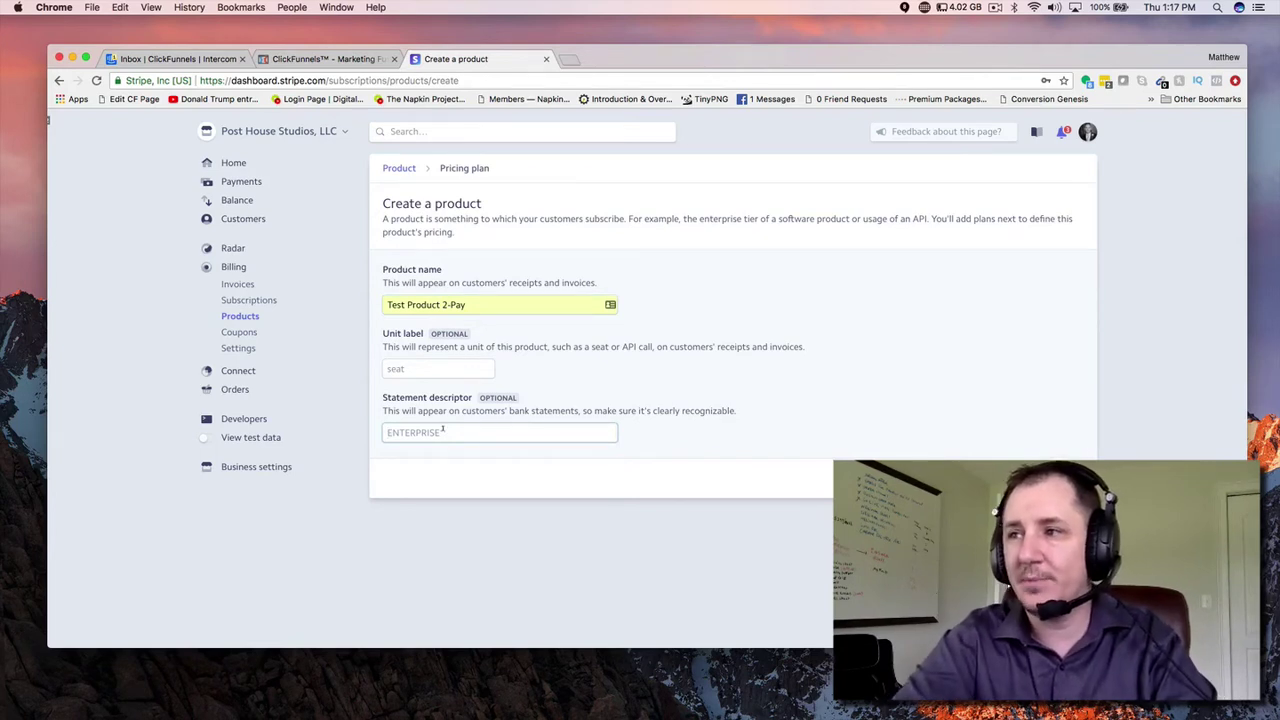
pyautogui.write('TES')
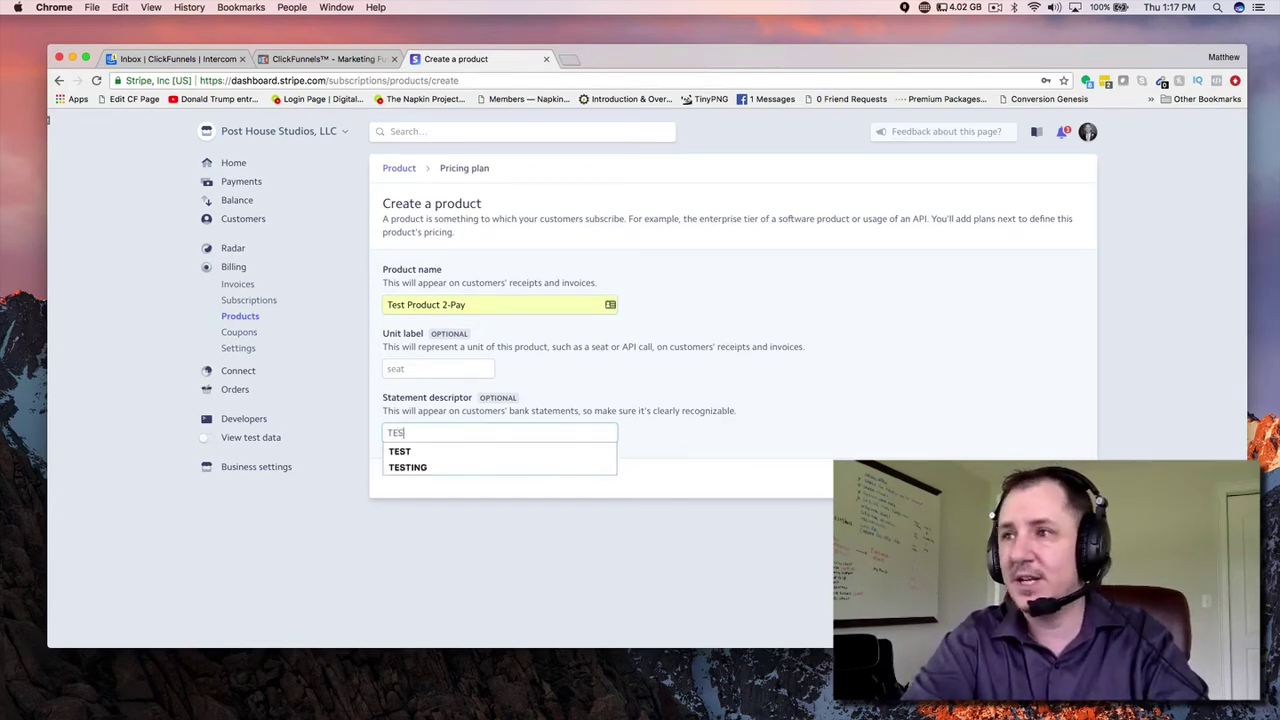
pyautogui.click(453, 450)
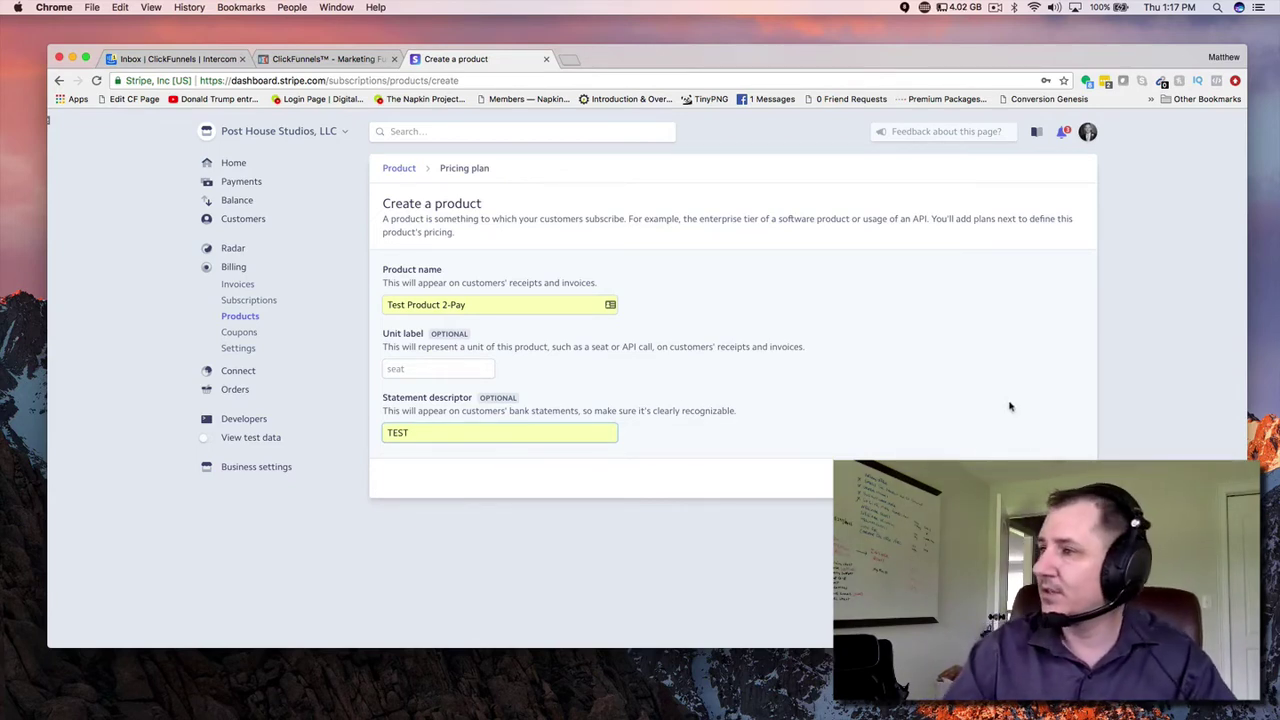
pyautogui.press('Return')
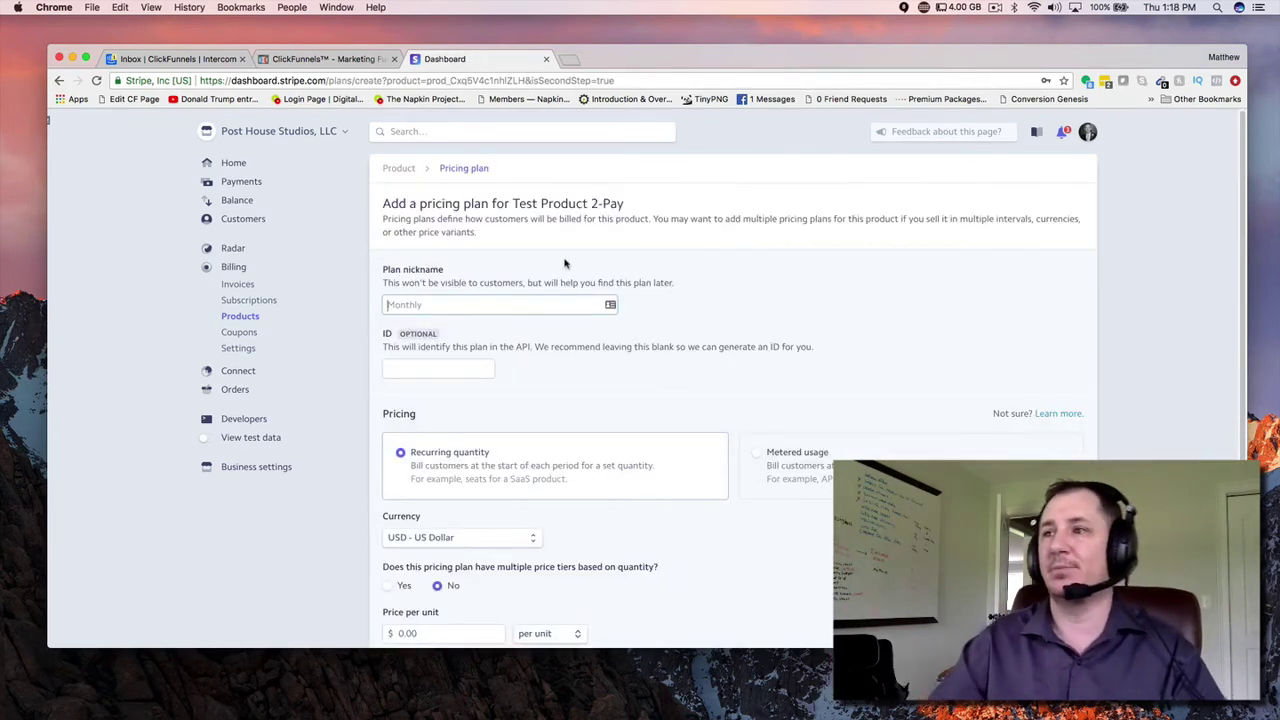
# Set the pricing plan's nickname to "Conversion Mastery (Elite) 2-Pay"
pyautogui.click(482, 303)
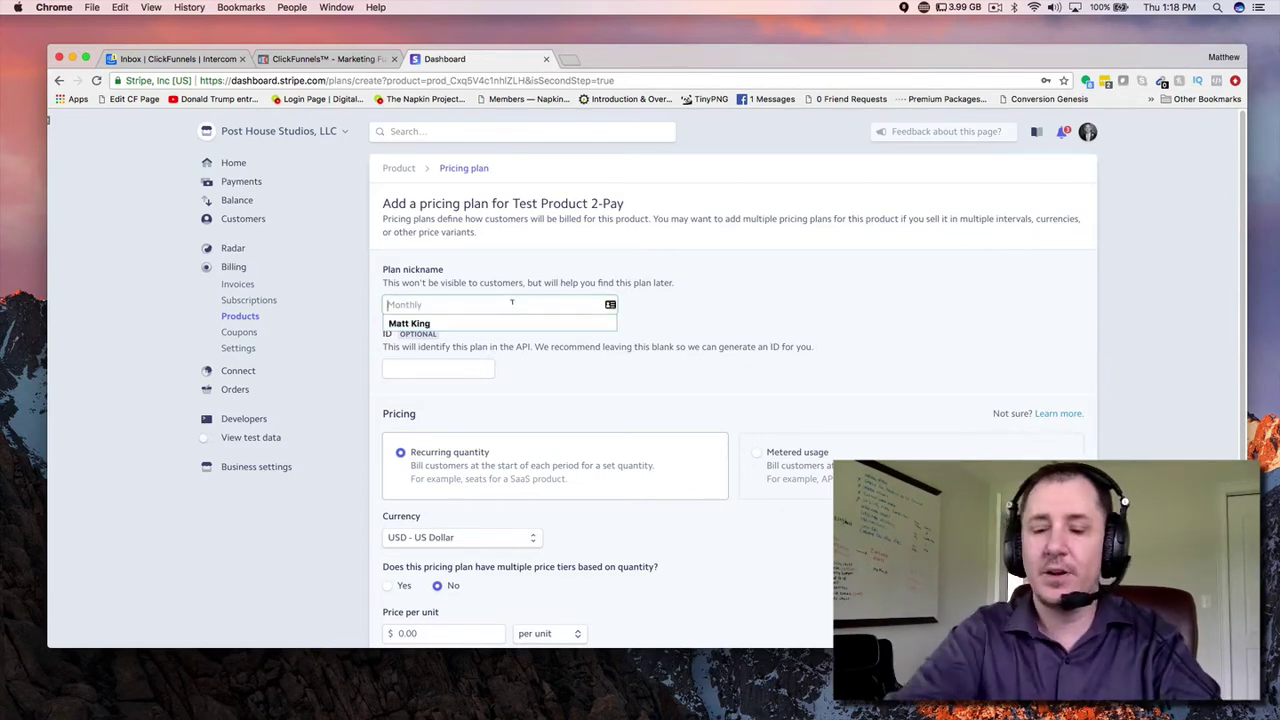
pyautogui.write('2 Pay')
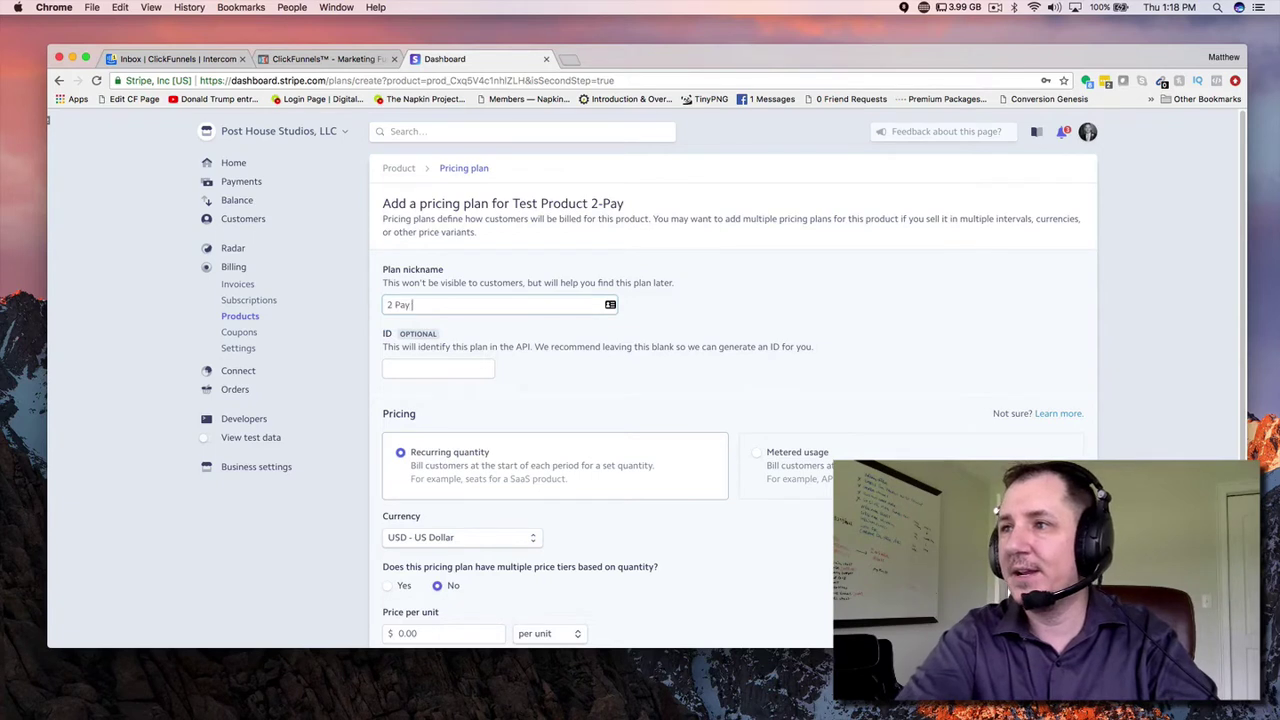
pyautogui.press('BackSpace')
pyautogui.press('BackSpace')
pyautogui.press('BackSpace')
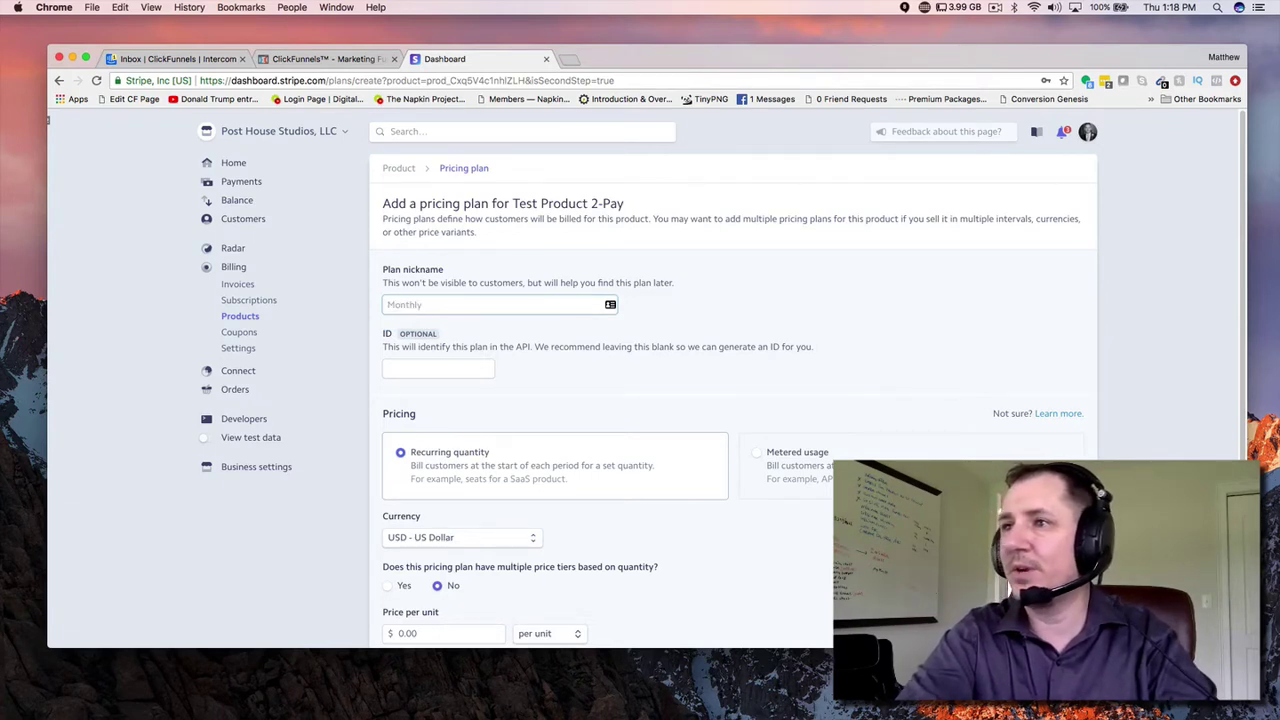
pyautogui.write('Conversion Mastery (E')
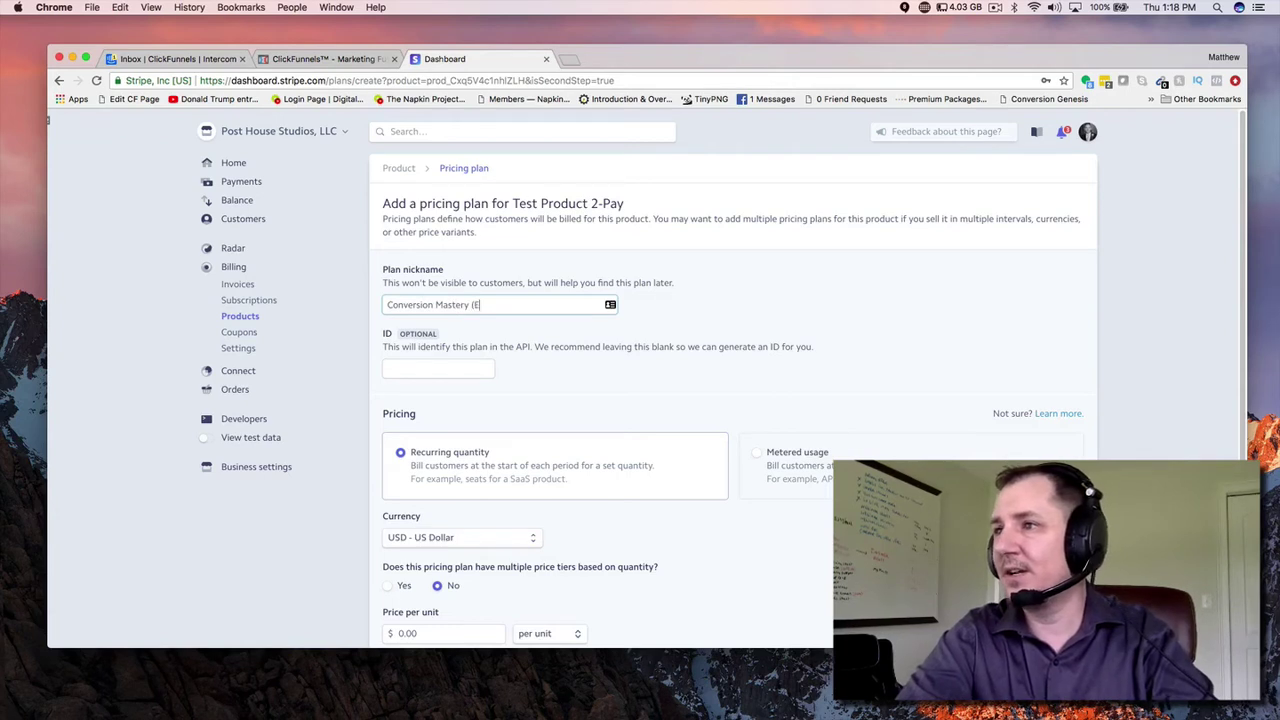
pyautogui.write('lite) 2-Pay')
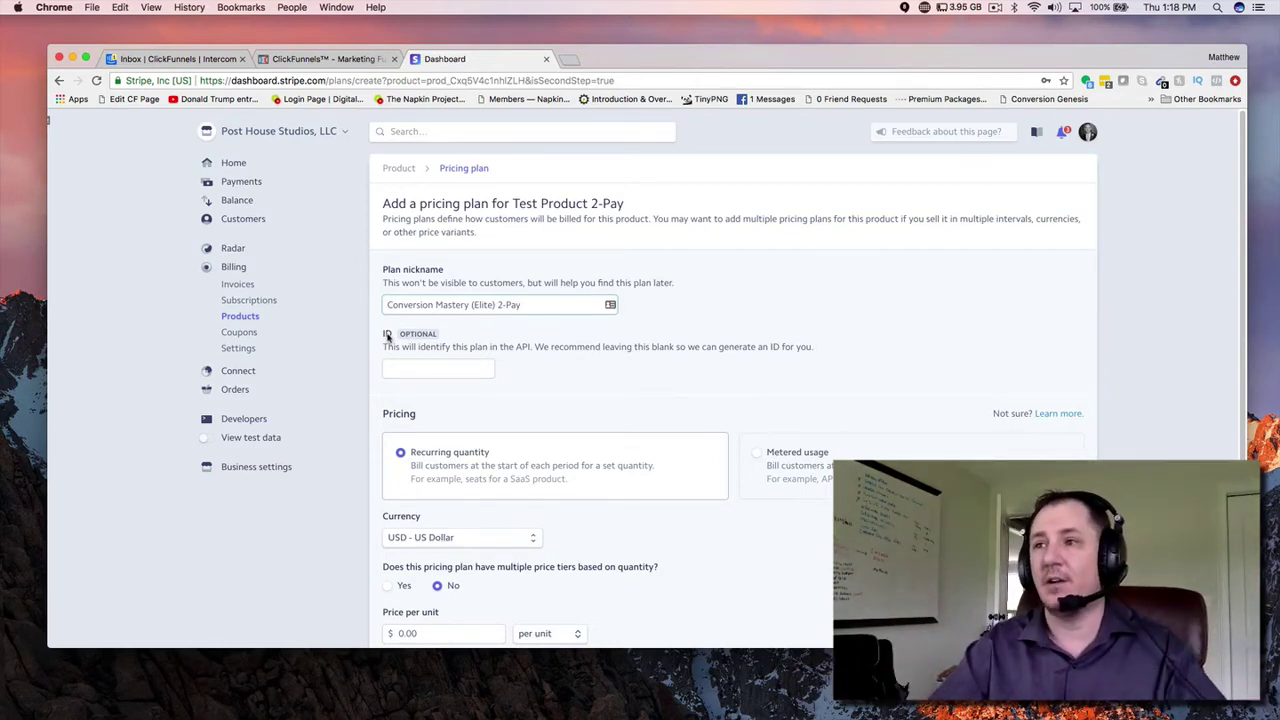
# Enter 59792384 as the pricing plan's optional ID
pyautogui.click(409, 366)
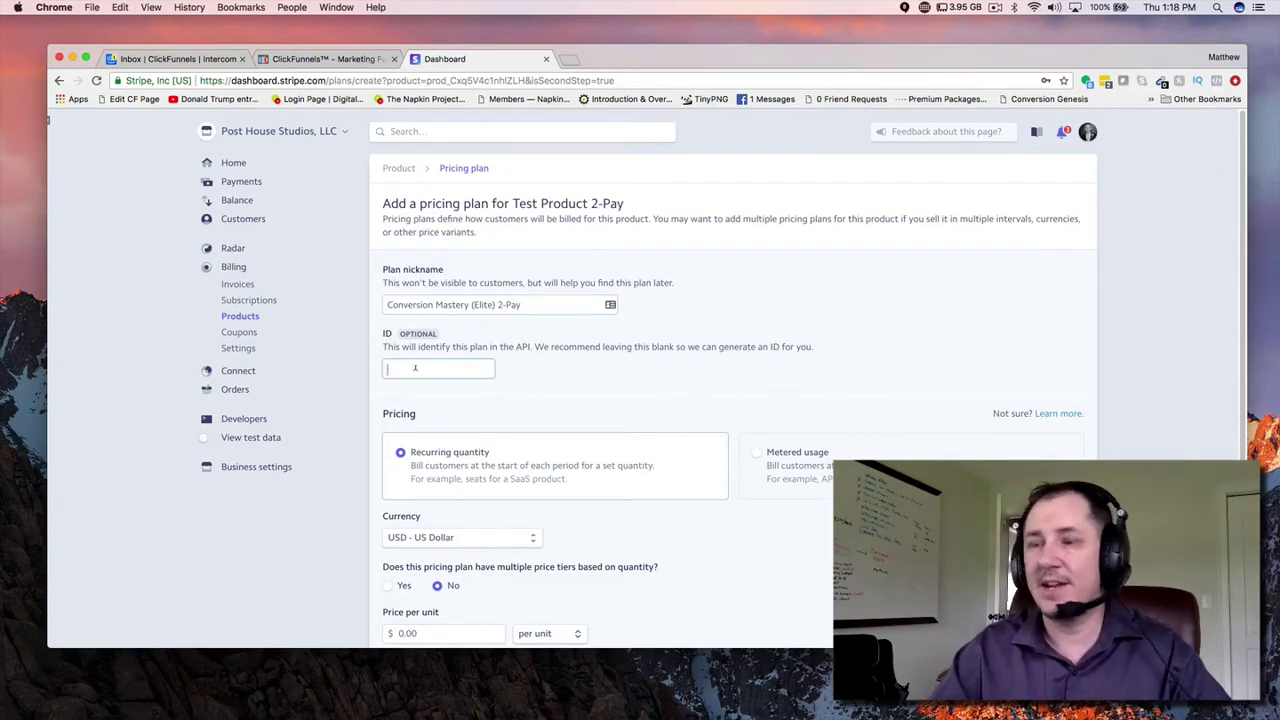
pyautogui.moveTo(399, 334); pyautogui.dragTo(427, 330)
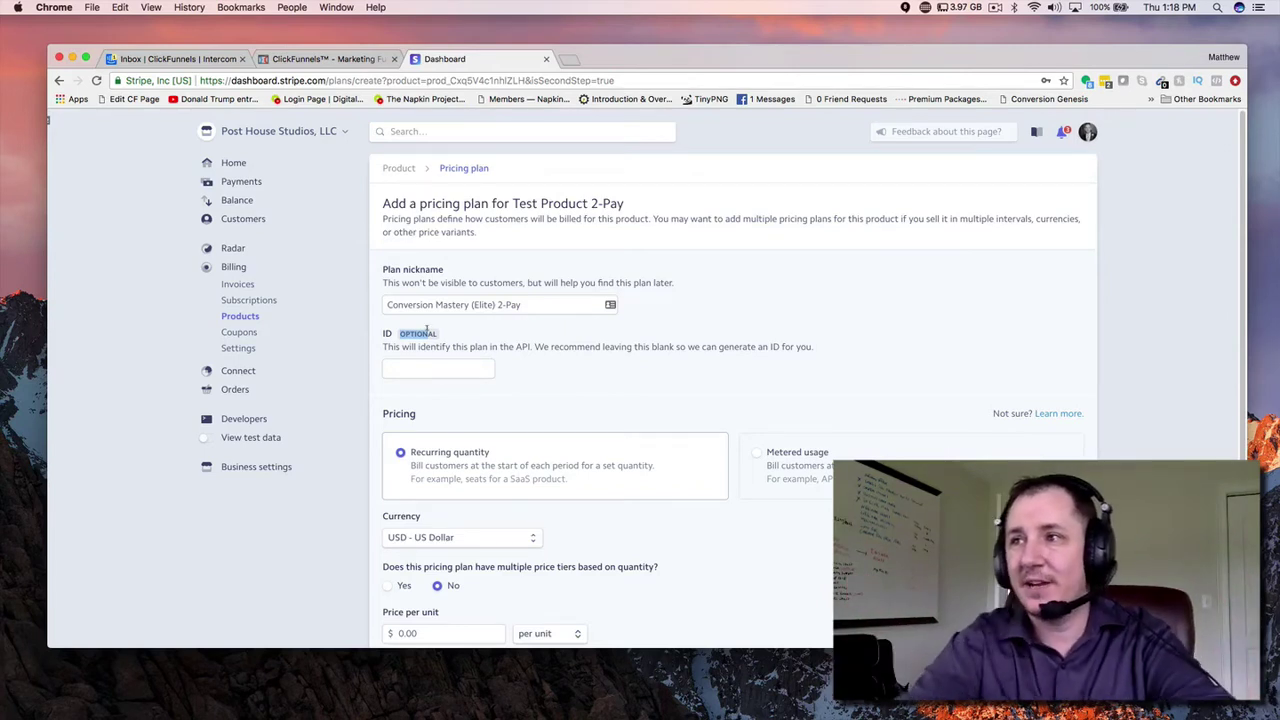
pyautogui.click(445, 367)
pyautogui.write('59792384')
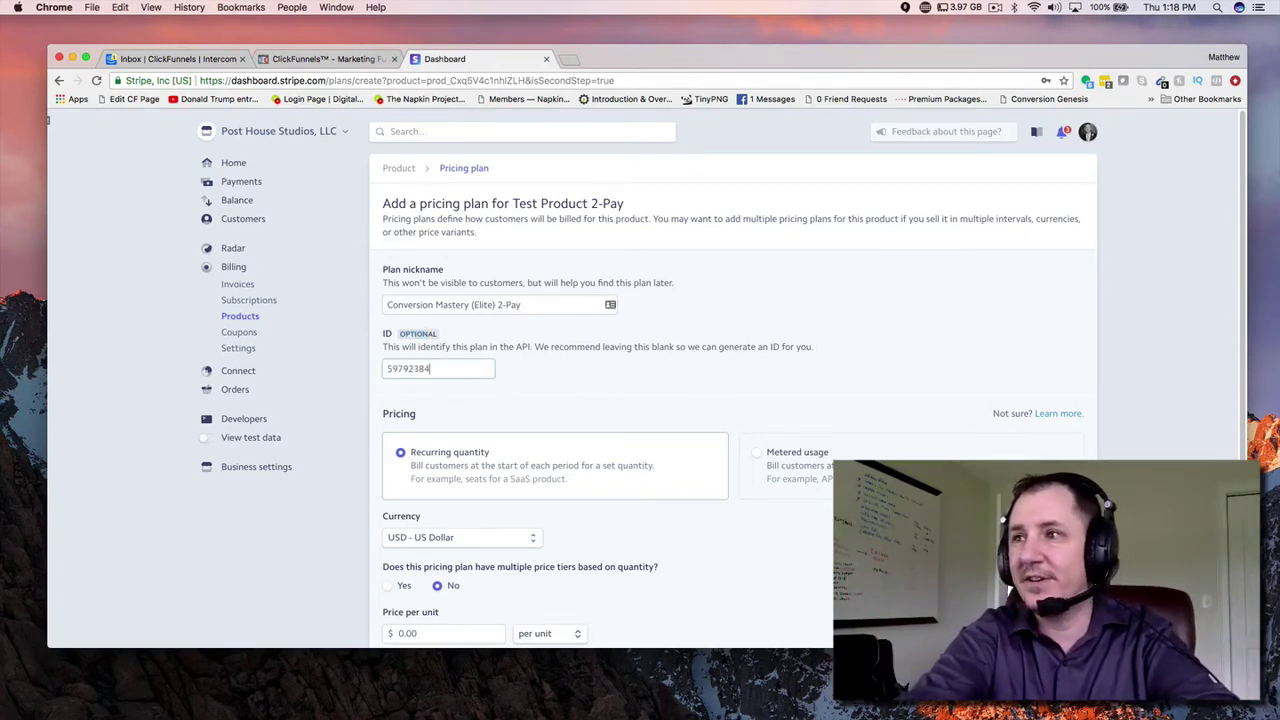
# Copy the pricing plan's ID to the clipboard
pyautogui.doubleClick(399, 368)
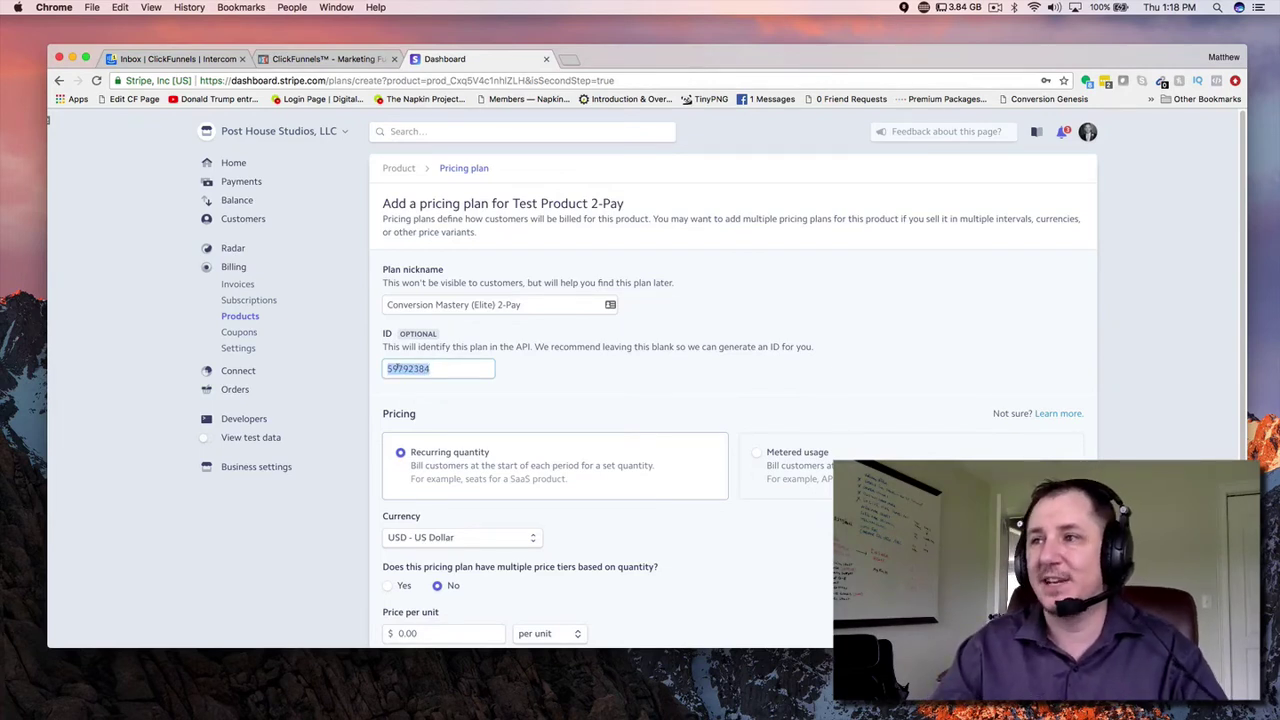
pyautogui.rightClick(405, 368)
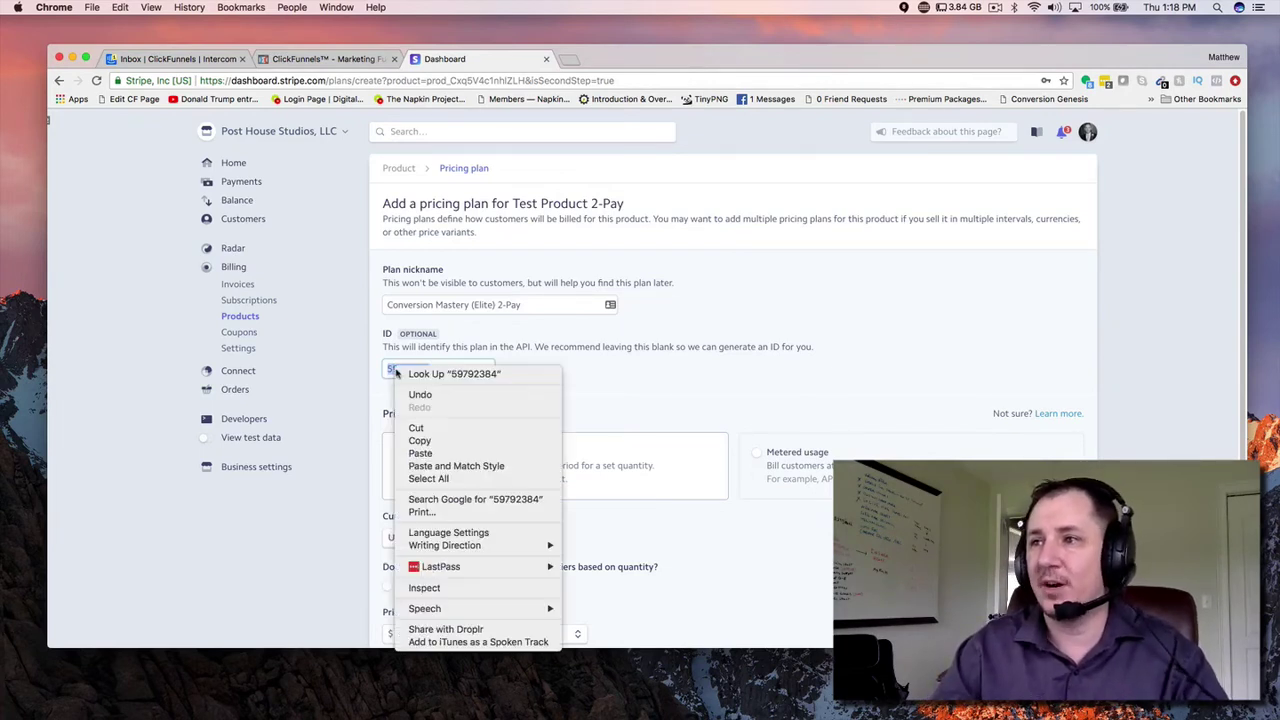
pyautogui.click(448, 442)
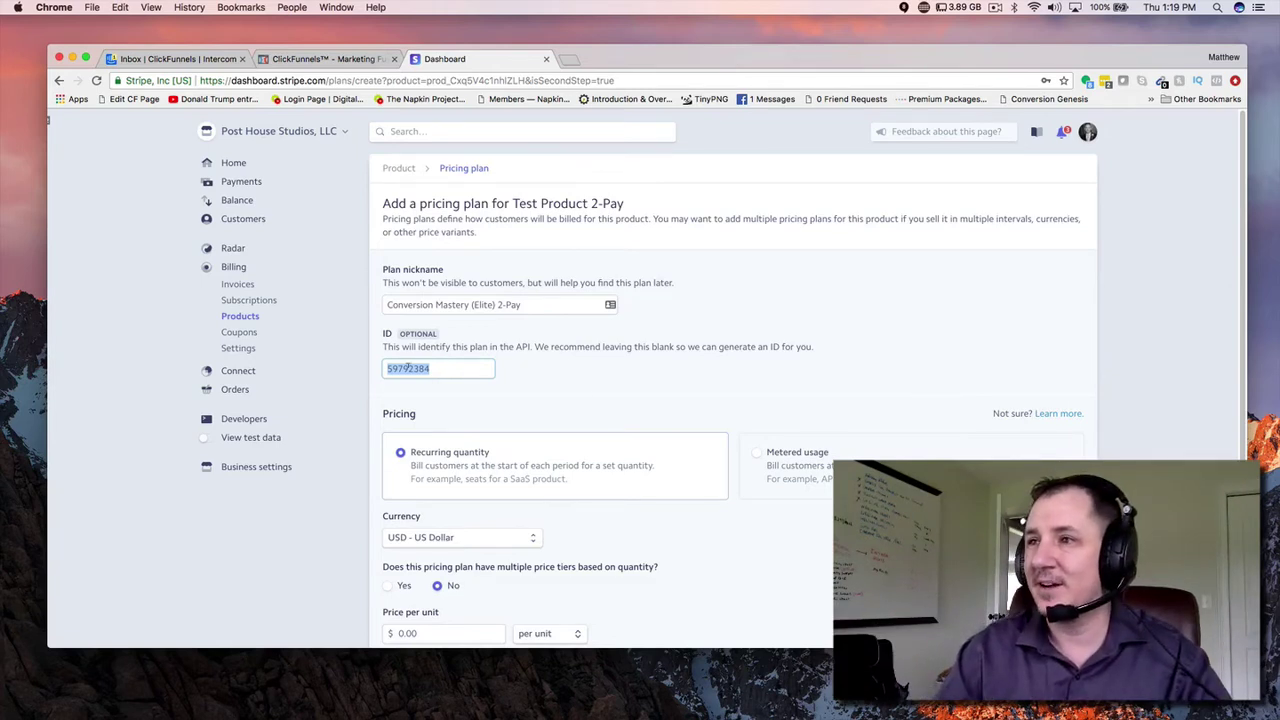
pyautogui.rightClick(408, 364)
pyautogui.click(450, 443)
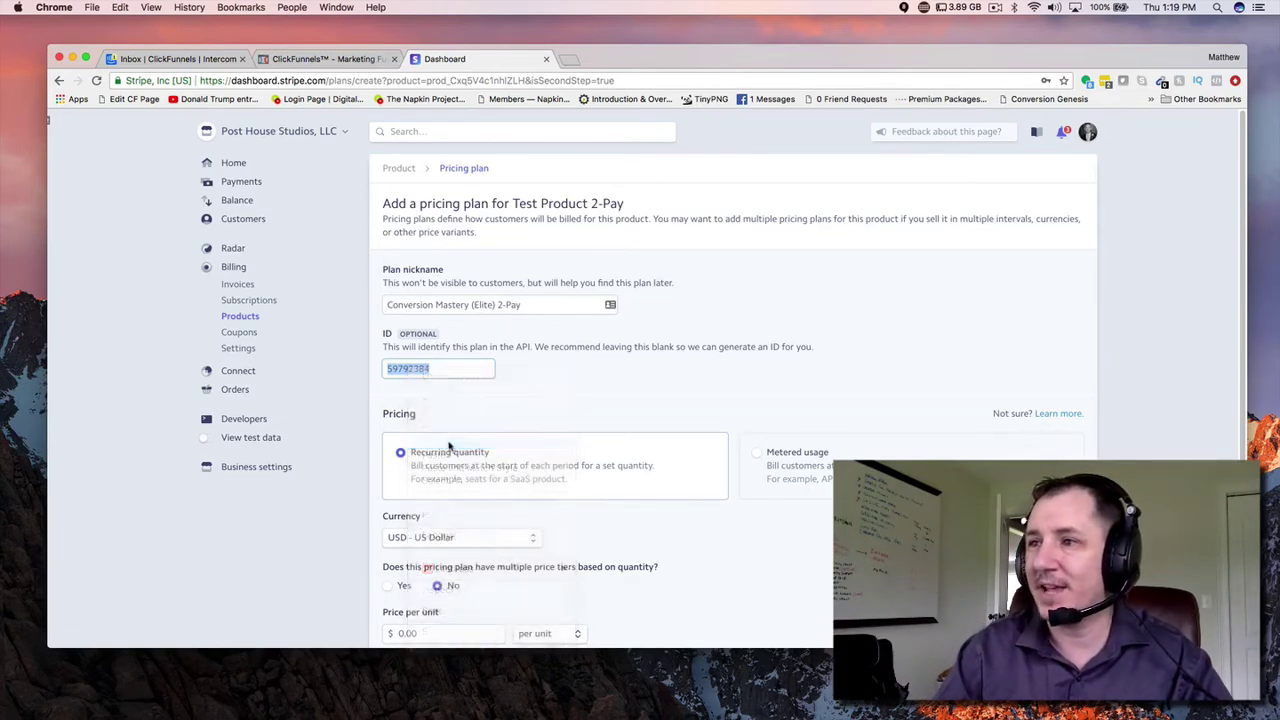
pyautogui.rightClick(412, 366)
pyautogui.click(450, 440)
pyautogui.click(450, 440)
# Set the plan's price per unit to $97.00 with recurring quantity billing in US dollars
pyautogui.scroll(-3, 447, 345)
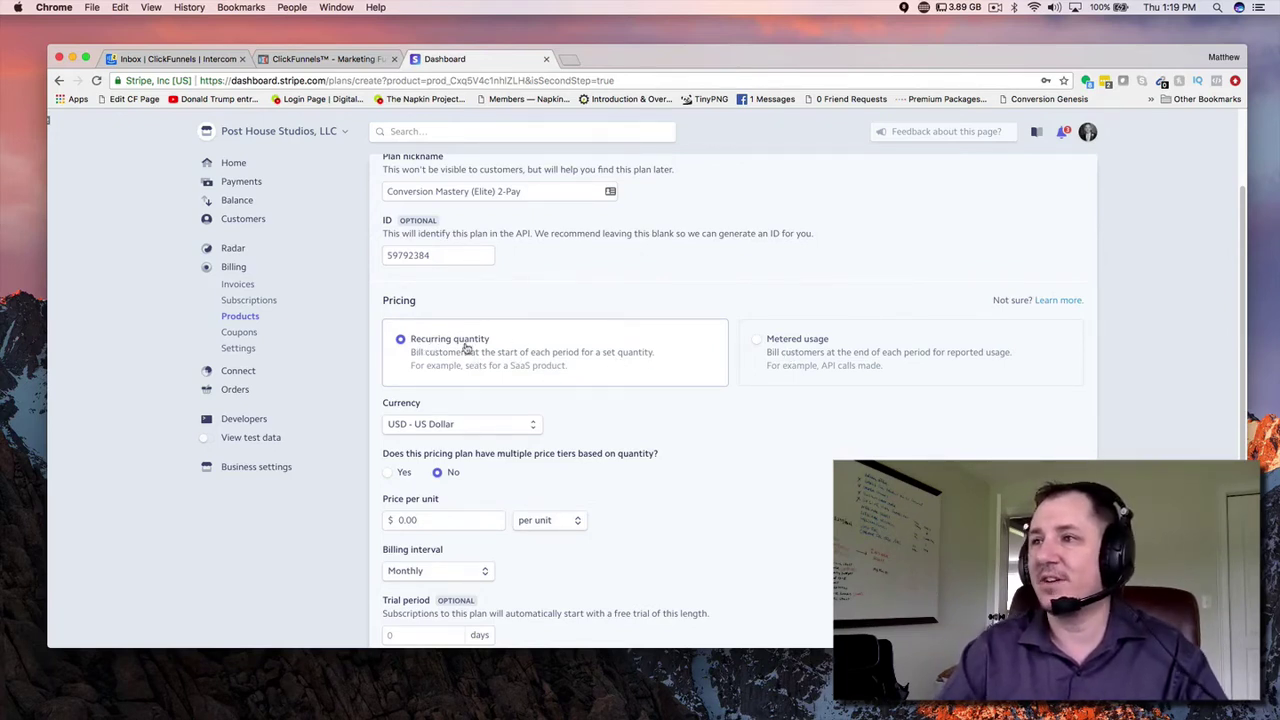
pyautogui.scroll(-1, 470, 430)
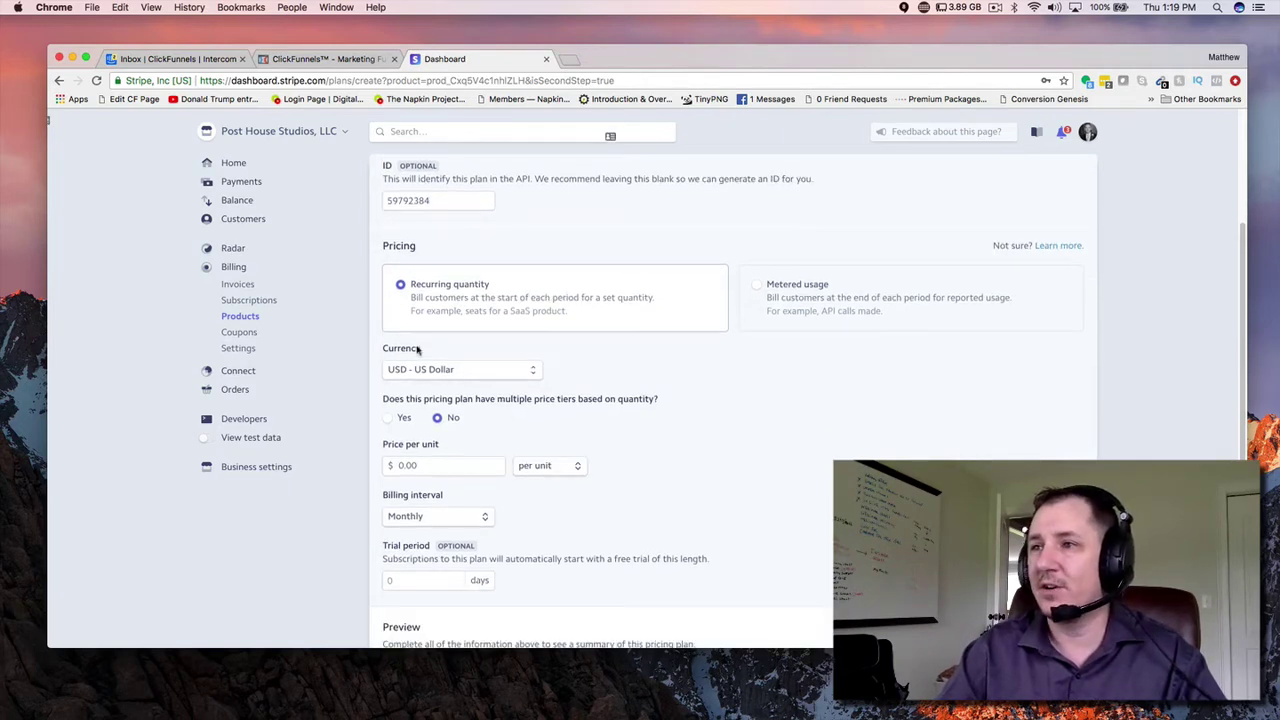
pyautogui.scroll(-1, 470, 365)
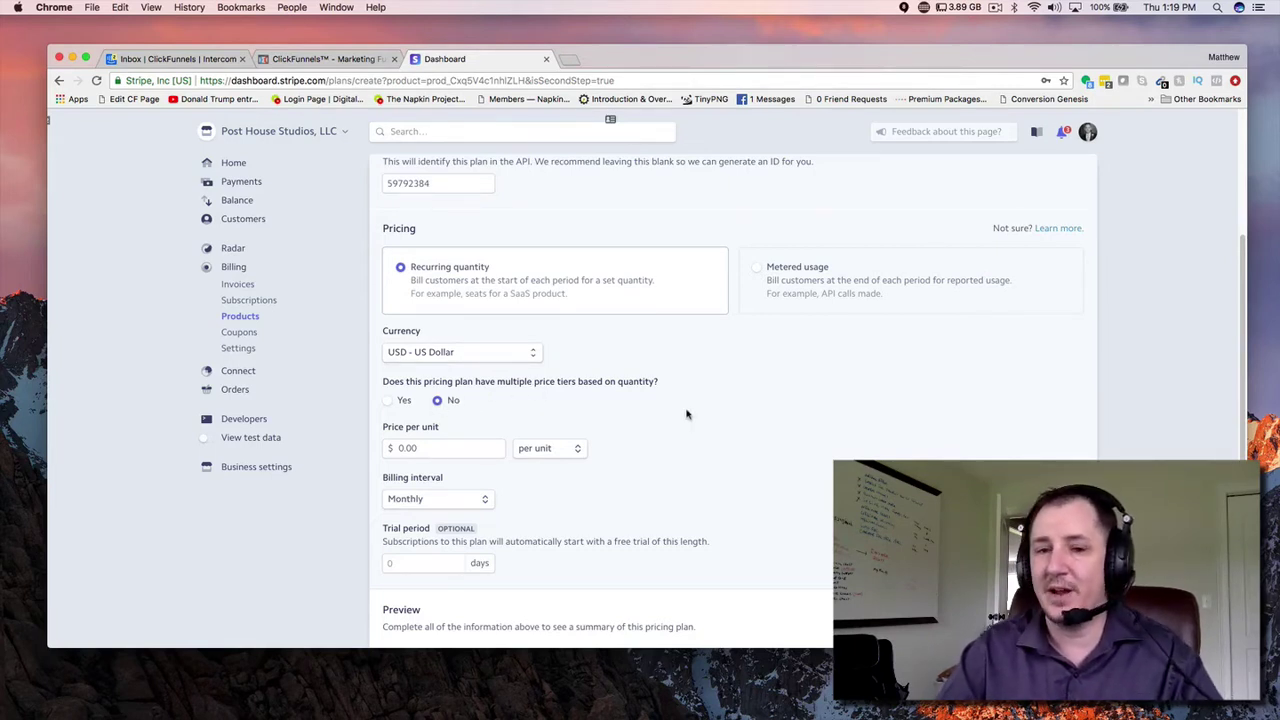
pyautogui.scroll(-1, 731, 414)
pyautogui.click(435, 427)
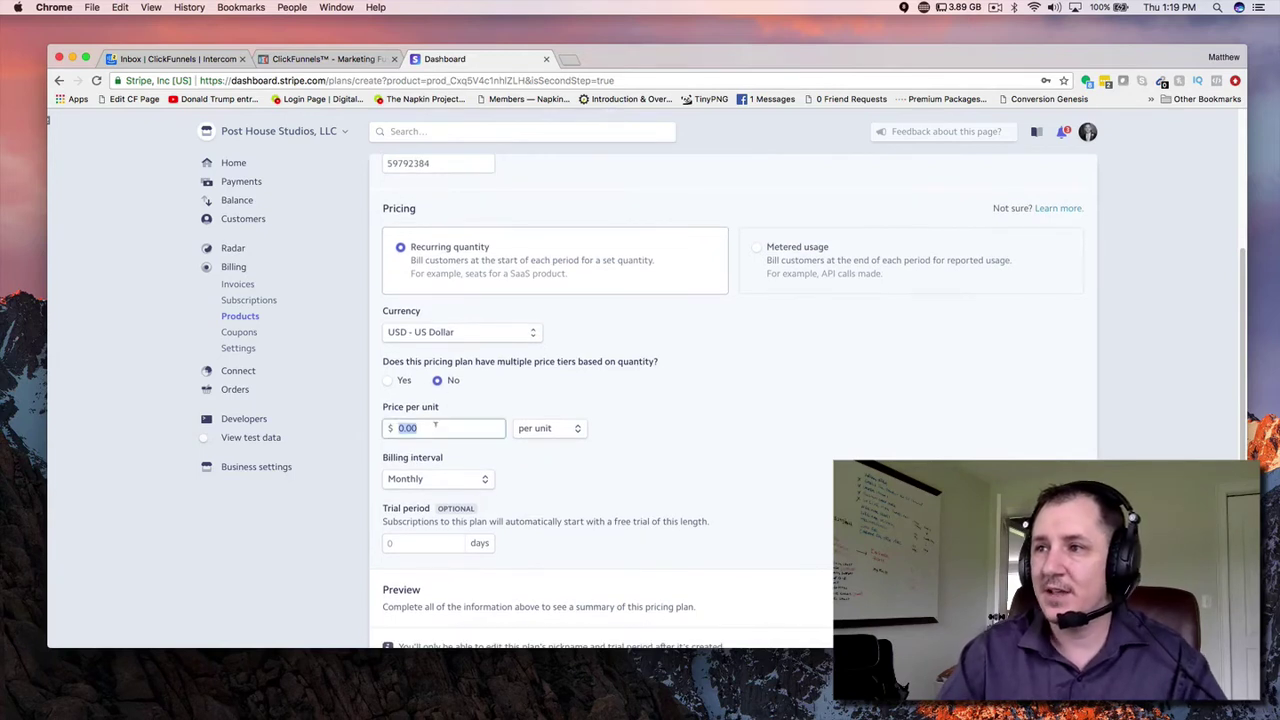
pyautogui.write('97')
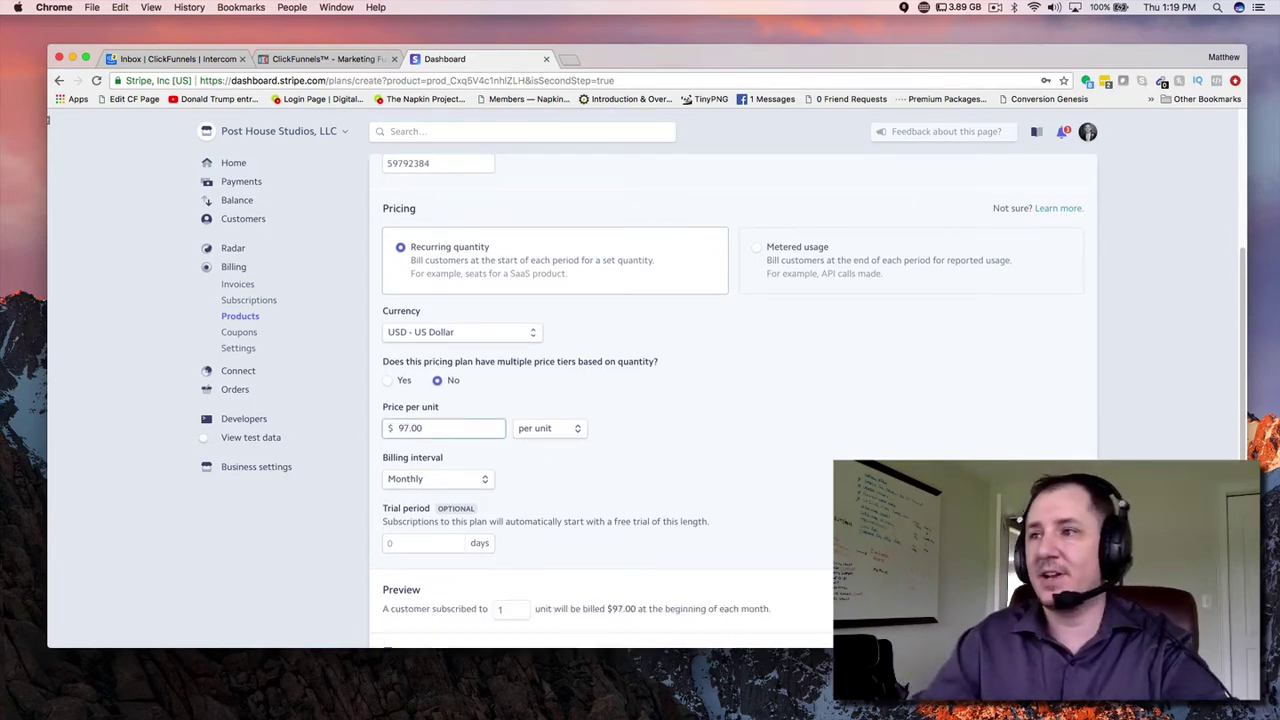
pyautogui.press('Tab')
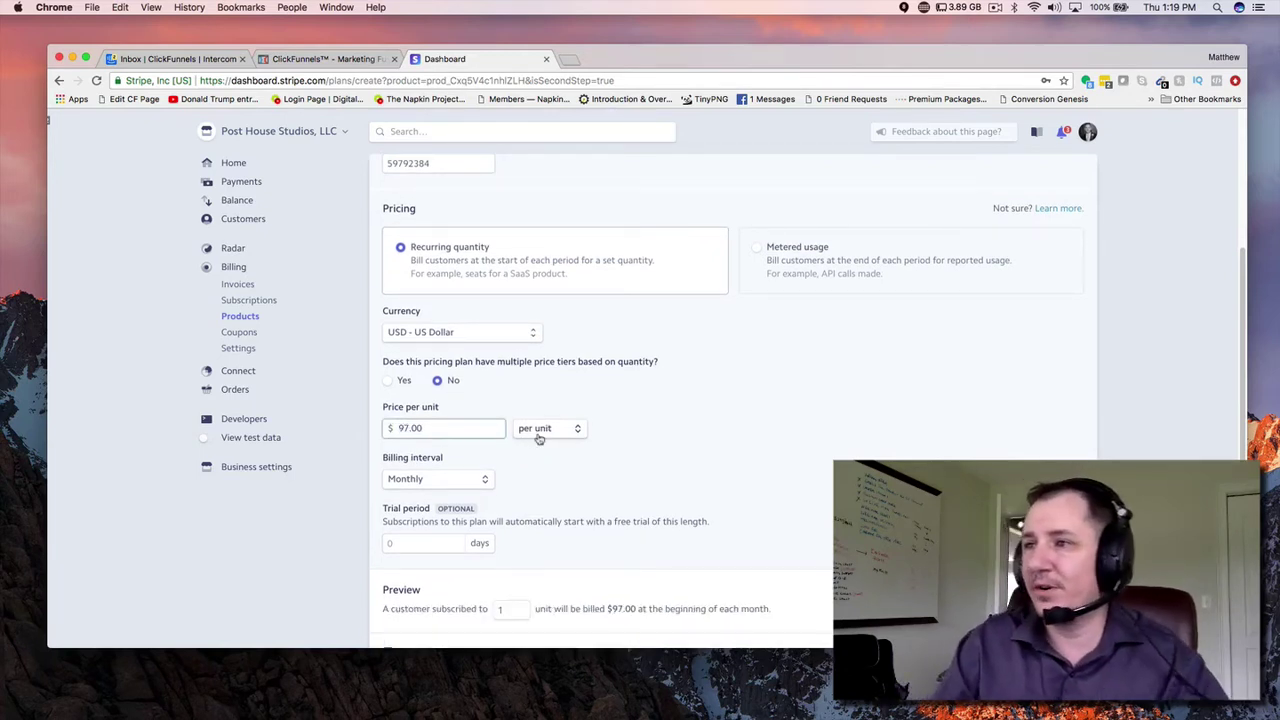
# Keep the billing interval at Monthly and add the pricing plan to the product
pyautogui.click(447, 482)
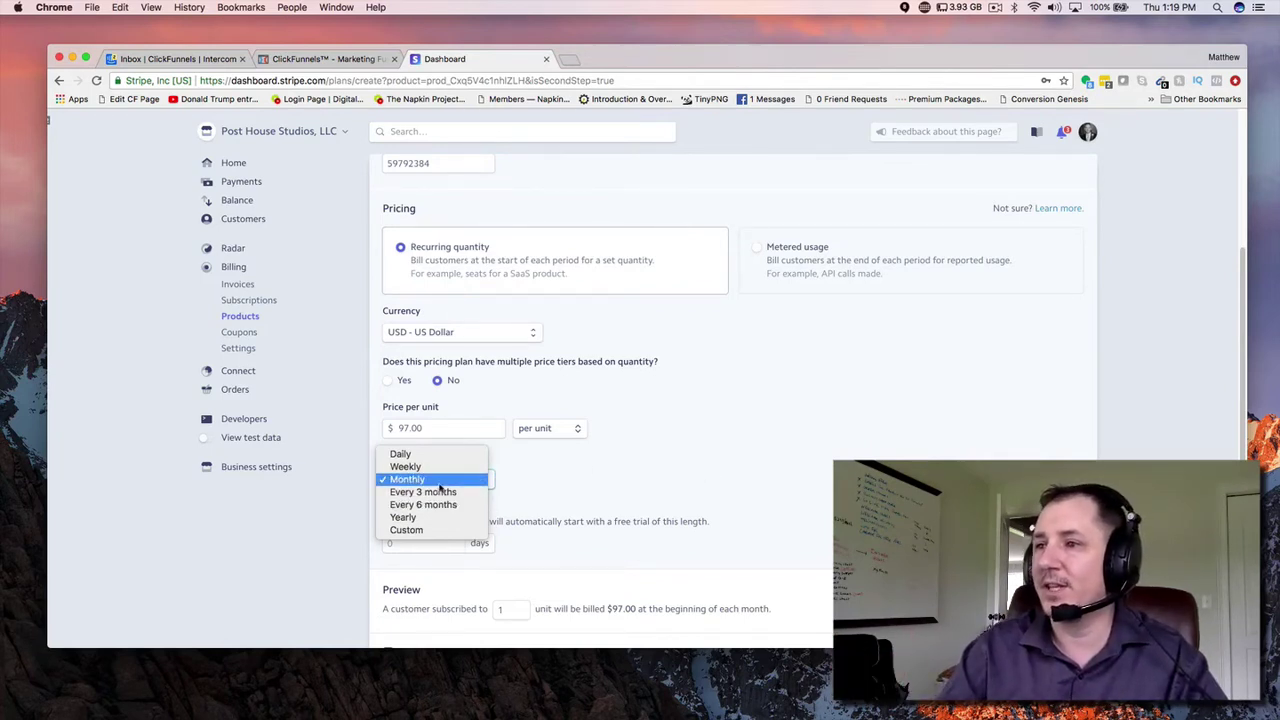
pyautogui.click(618, 472)
pyautogui.scroll(-2, 690, 468)
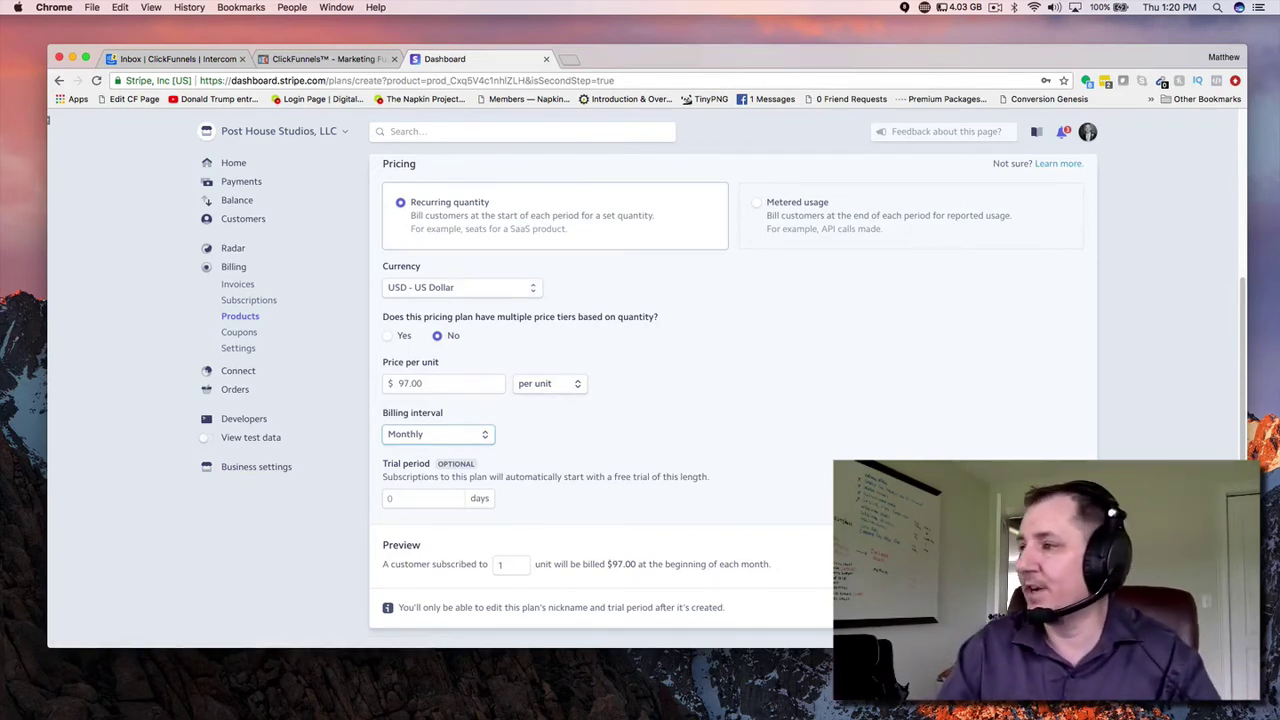
pyautogui.click(1050, 625)
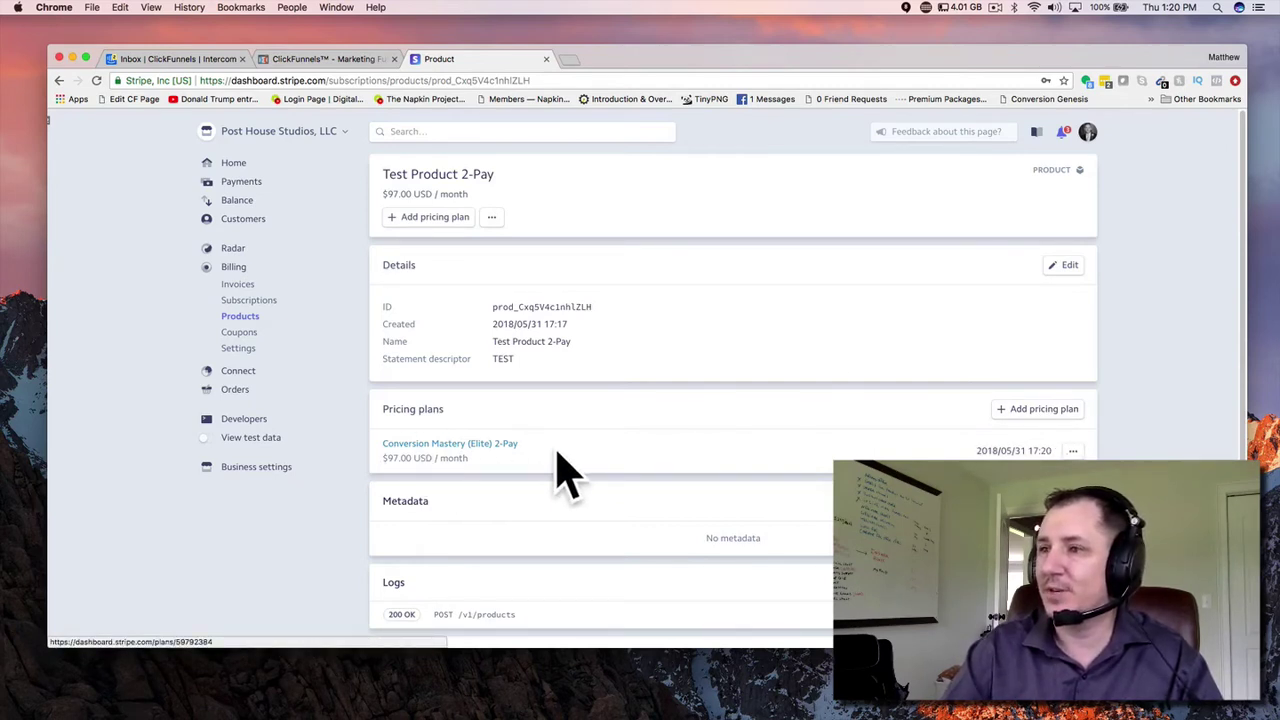
# Switch to ClickFunnels and start adding a new product to the Order Form step
pyautogui.click(306, 60)
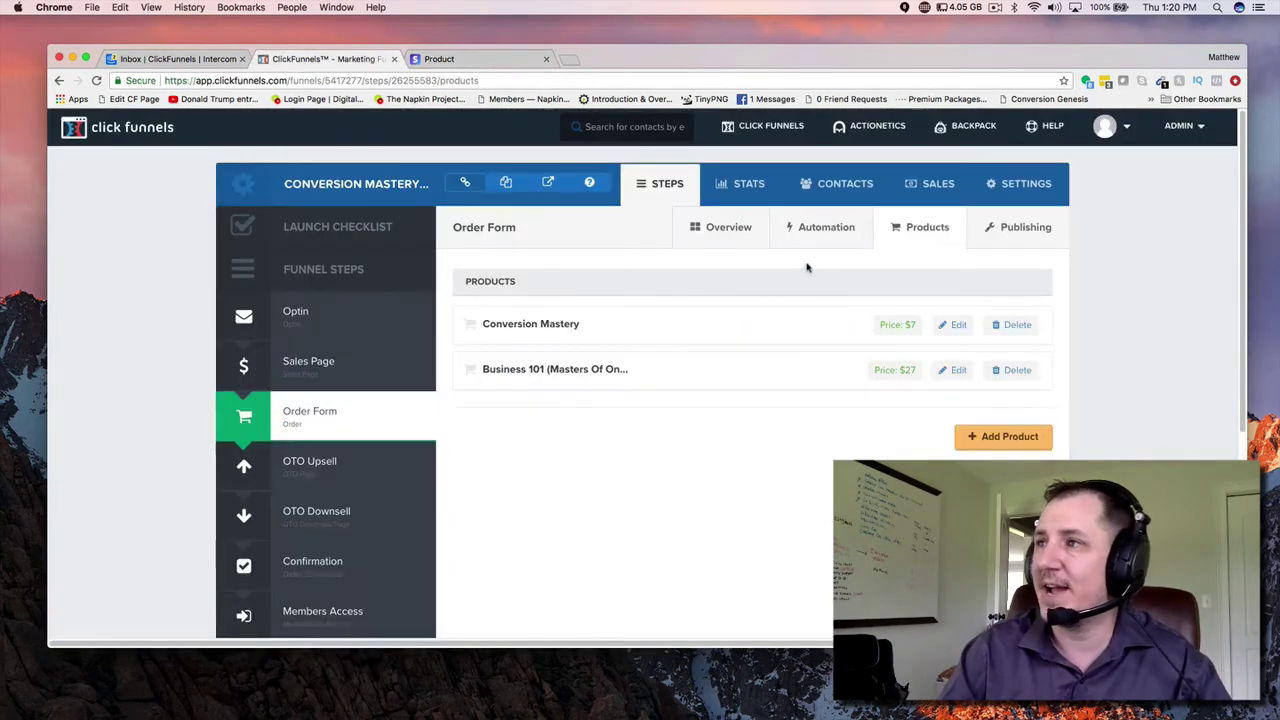
pyautogui.click(997, 440)
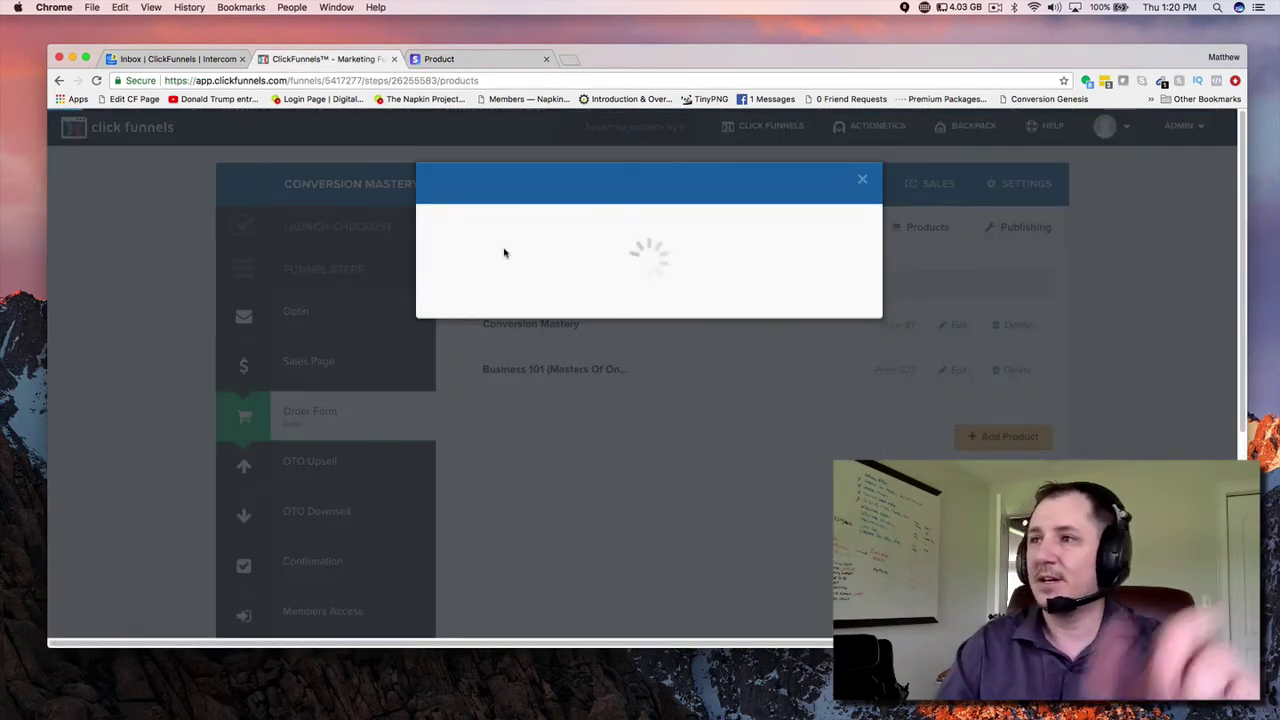
# Name the new product "Conversion Mastery (Elite) 2-Pay" and set its order form price display to "$97 / Month (2-Pay)"
pyautogui.click(446, 281)
pyautogui.write('C')
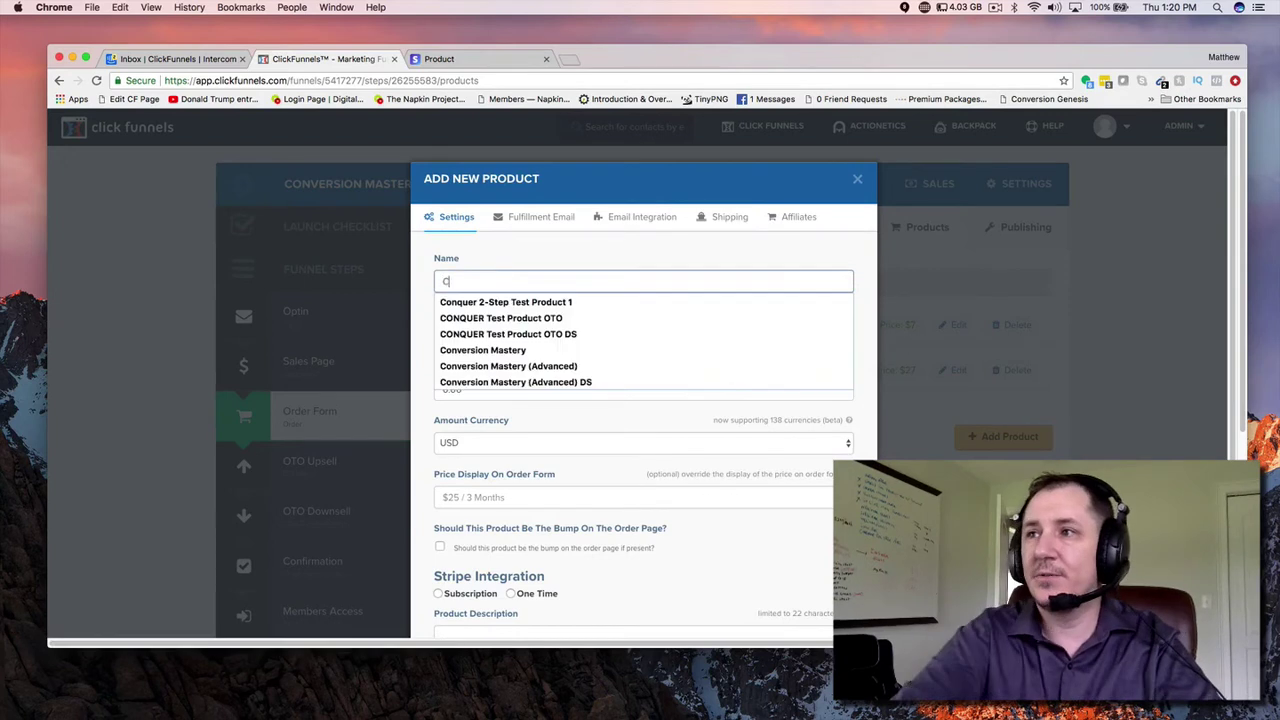
pyautogui.write('onversion Mastery (Elite) 2-Pay')
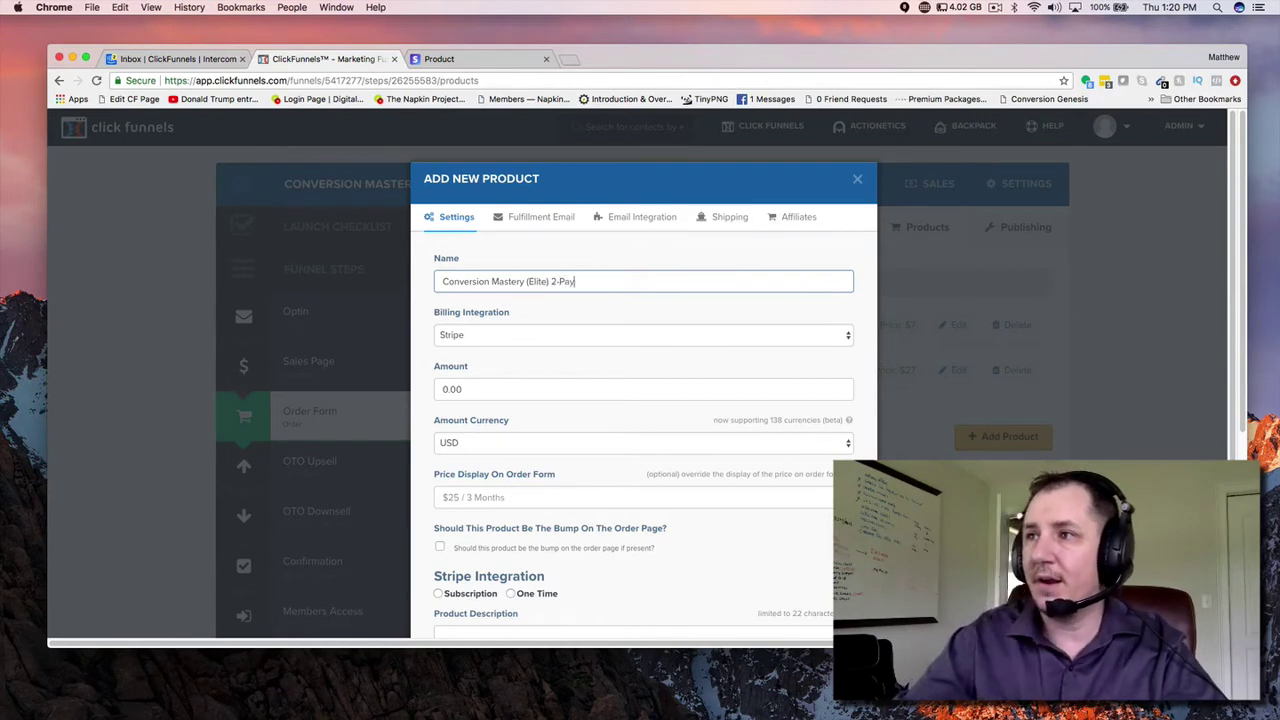
pyautogui.scroll(-1, 494, 519)
pyautogui.click(484, 491)
pyautogui.write('$')
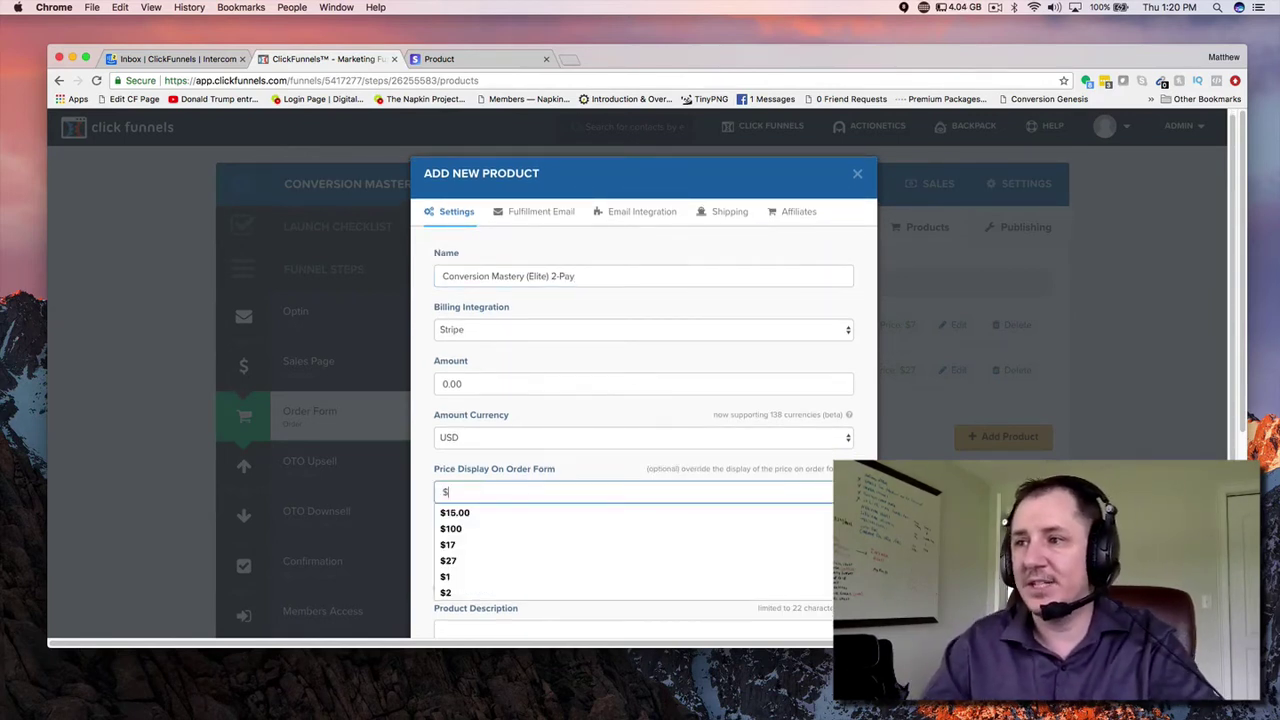
pyautogui.write('97 / Month (2-Pay')
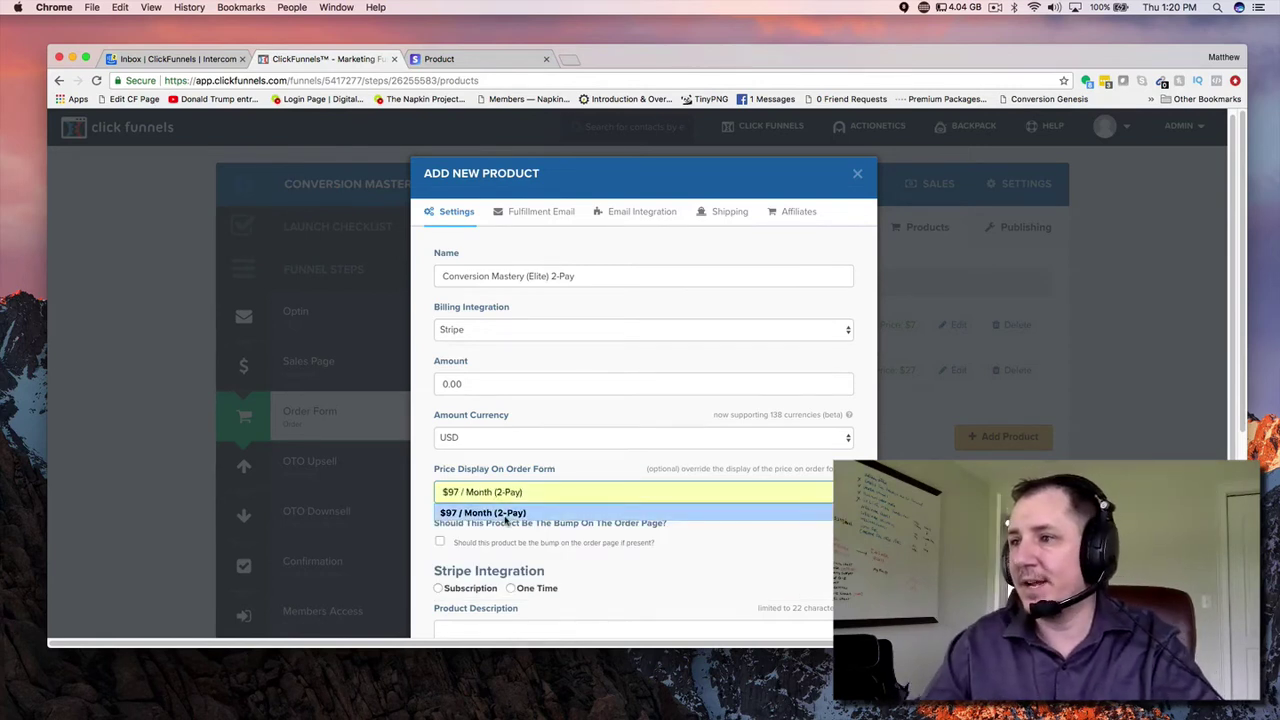
pyautogui.click(500, 513)
pyautogui.scroll(-1, 490, 540)
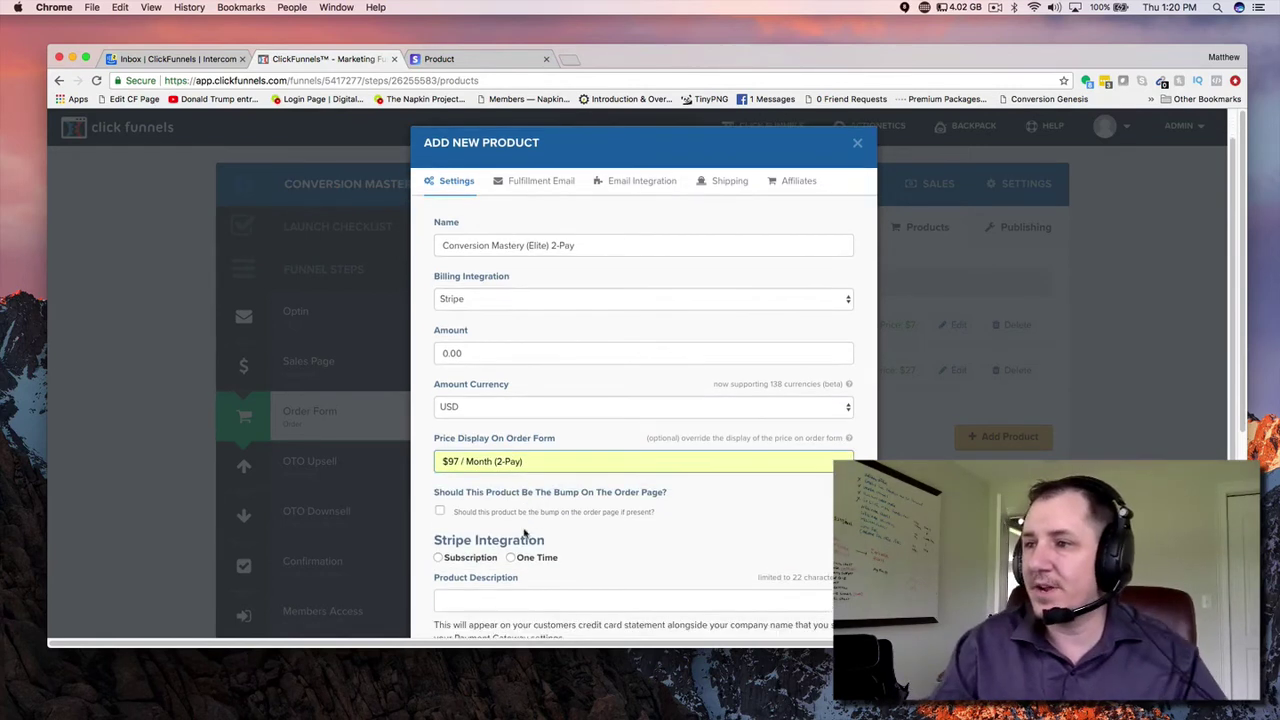
# Set the Stripe integration to Subscription and enter TESTPRODUCT as the product description
pyautogui.click(470, 558)
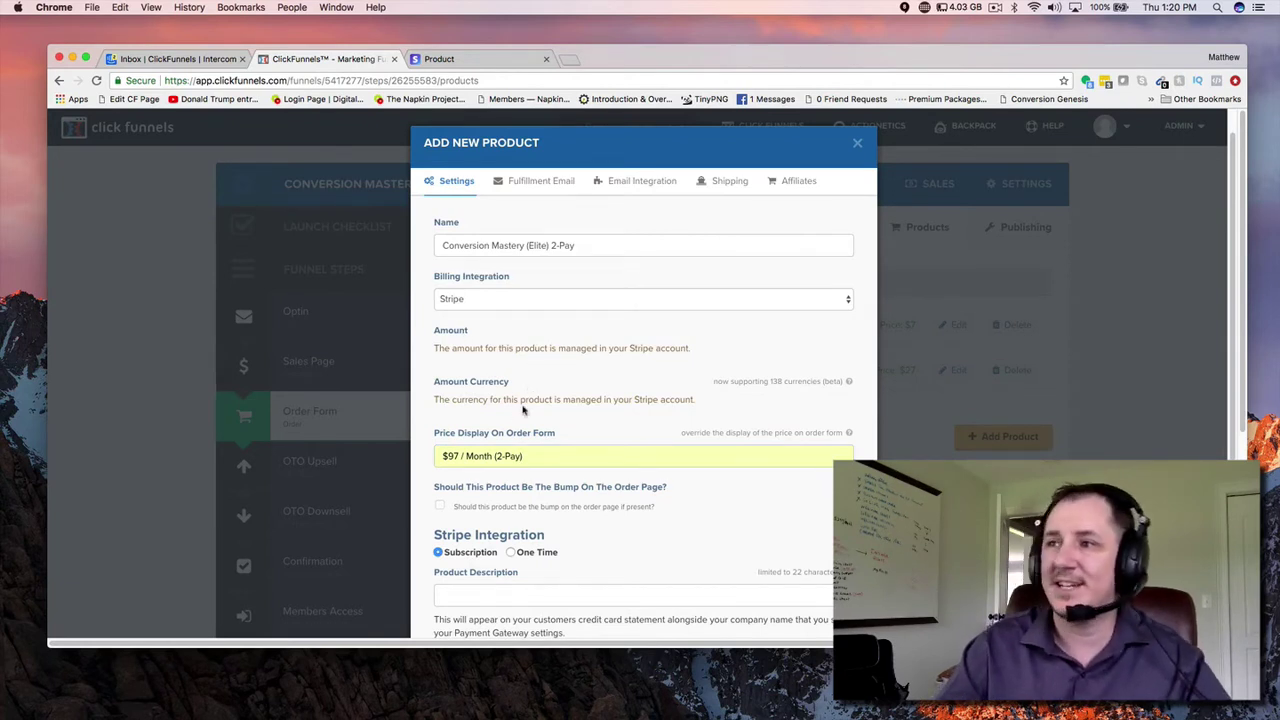
pyautogui.scroll(-2, 653, 422)
pyautogui.click(492, 546)
pyautogui.write('TEST')
pyautogui.press('Down')
pyautogui.press('Return')
pyautogui.scroll(-1, 665, 459)
pyautogui.scroll(-3, 665, 459)
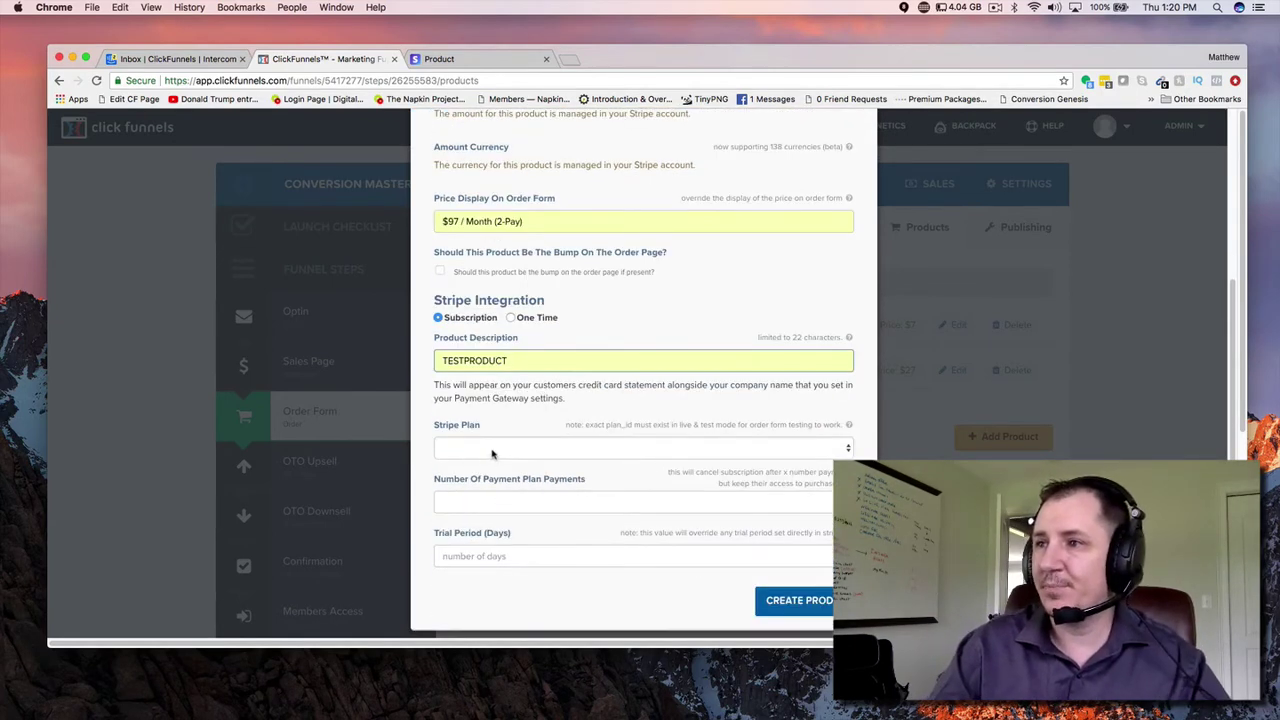
# Look for the new plan among the Stripe plans, then close the product form without creating the product
pyautogui.click(530, 447)
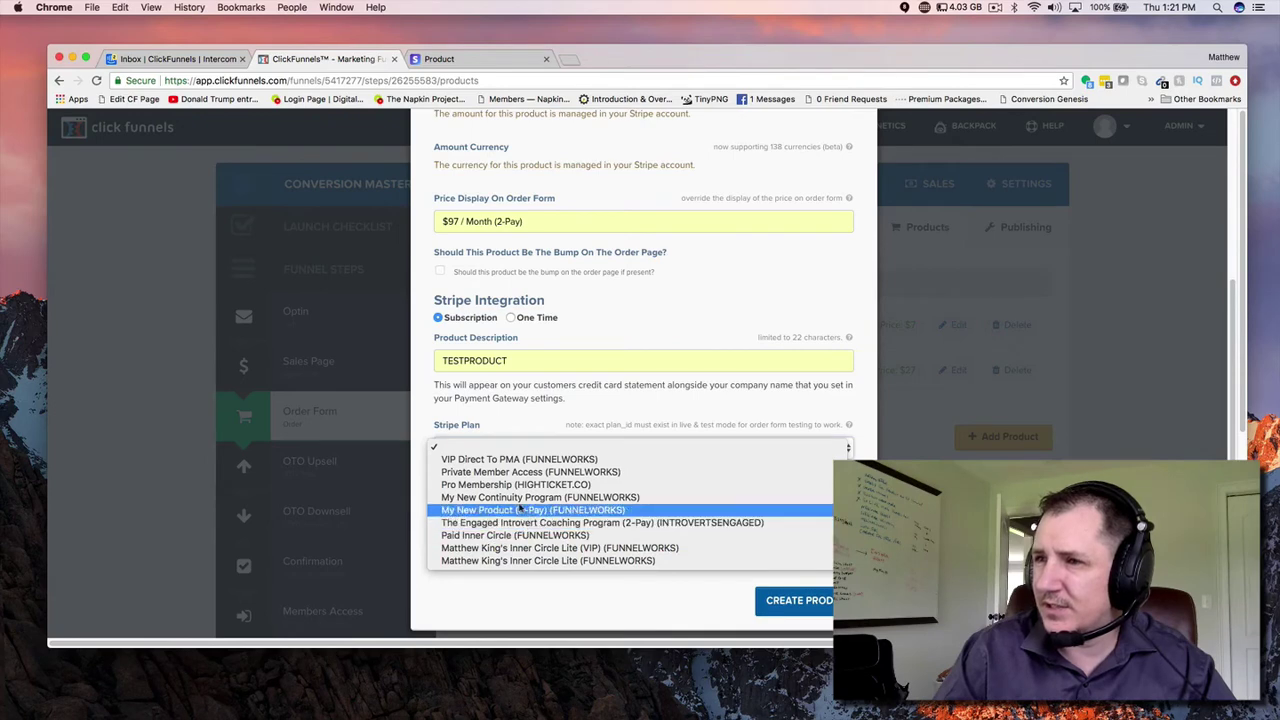
pyautogui.click(544, 444)
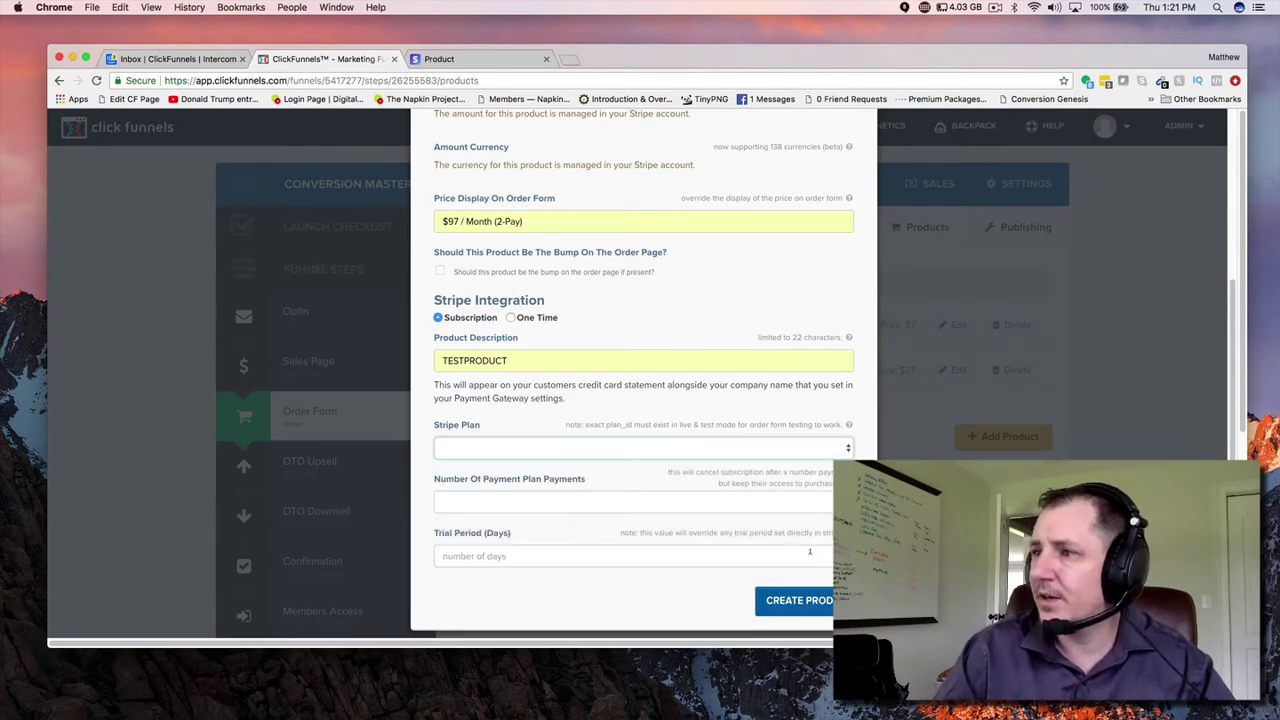
pyautogui.scroll(5, 704, 432)
pyautogui.click(856, 178)
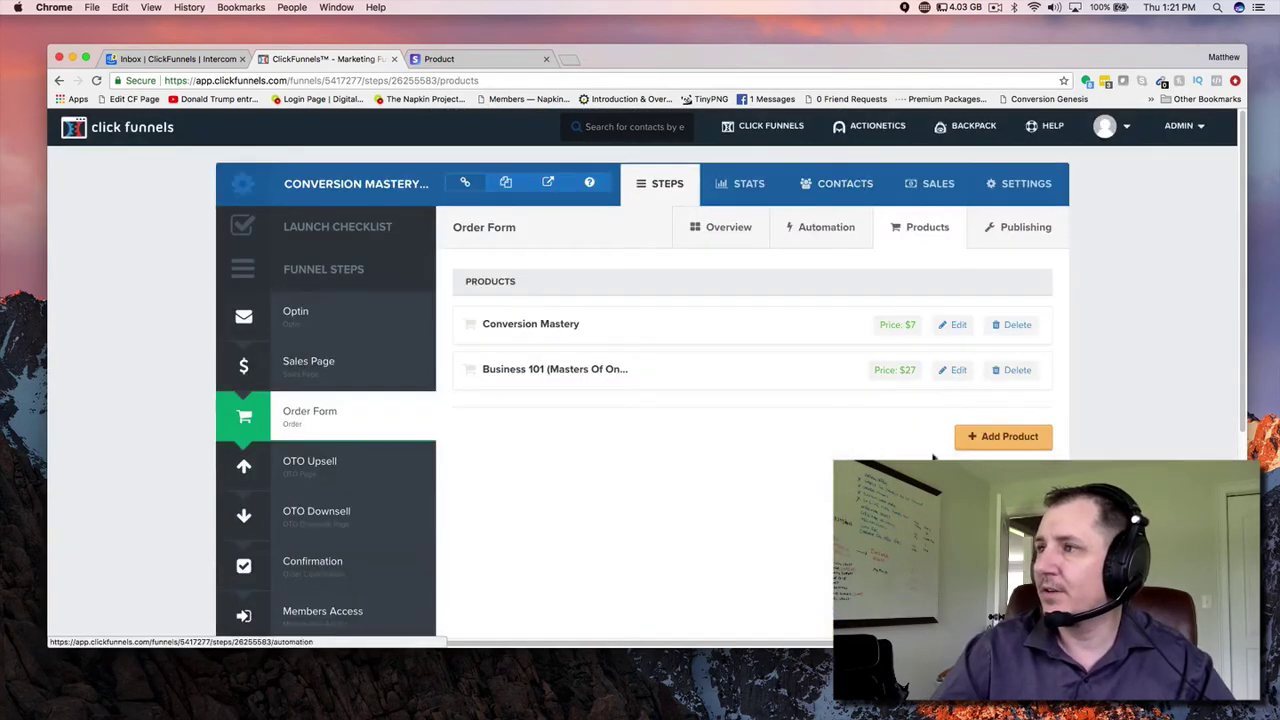
# Open a new product form, check which Stripe plans are offered for a subscription, and close it without creating the product
pyautogui.click(1003, 438)
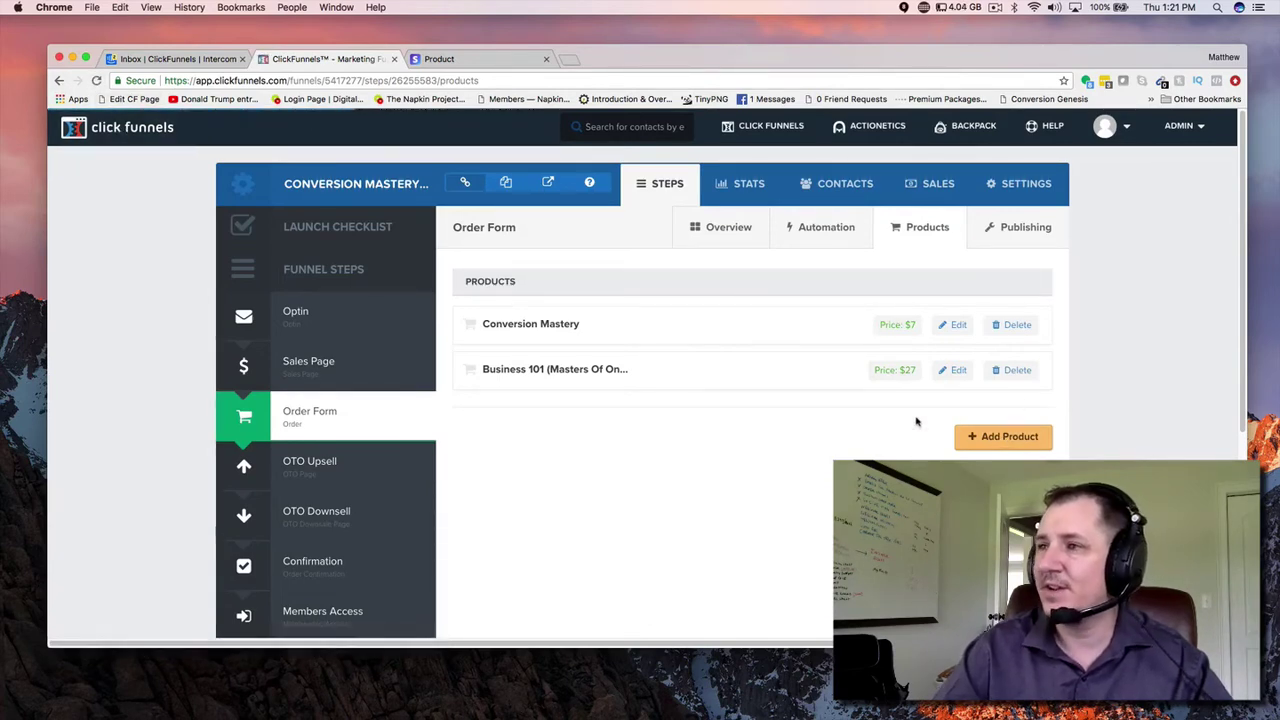
pyautogui.click(1004, 440)
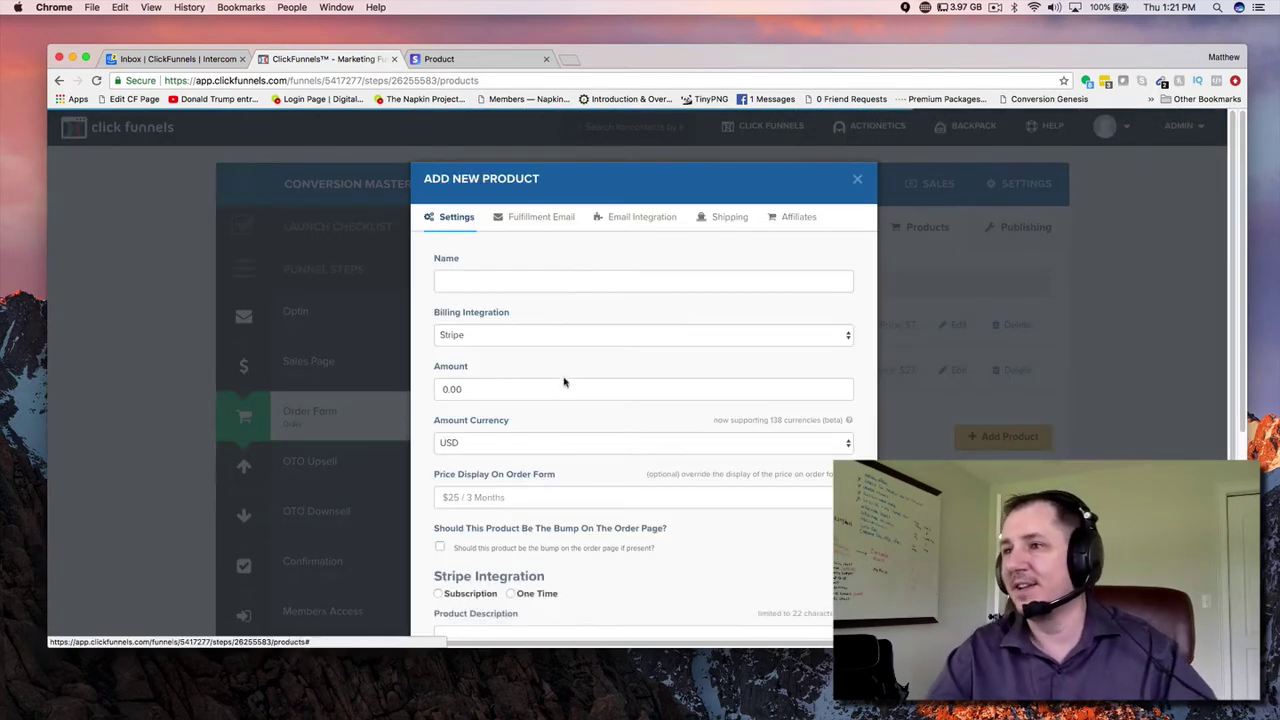
pyautogui.click(438, 577)
pyautogui.scroll(-3, 566, 478)
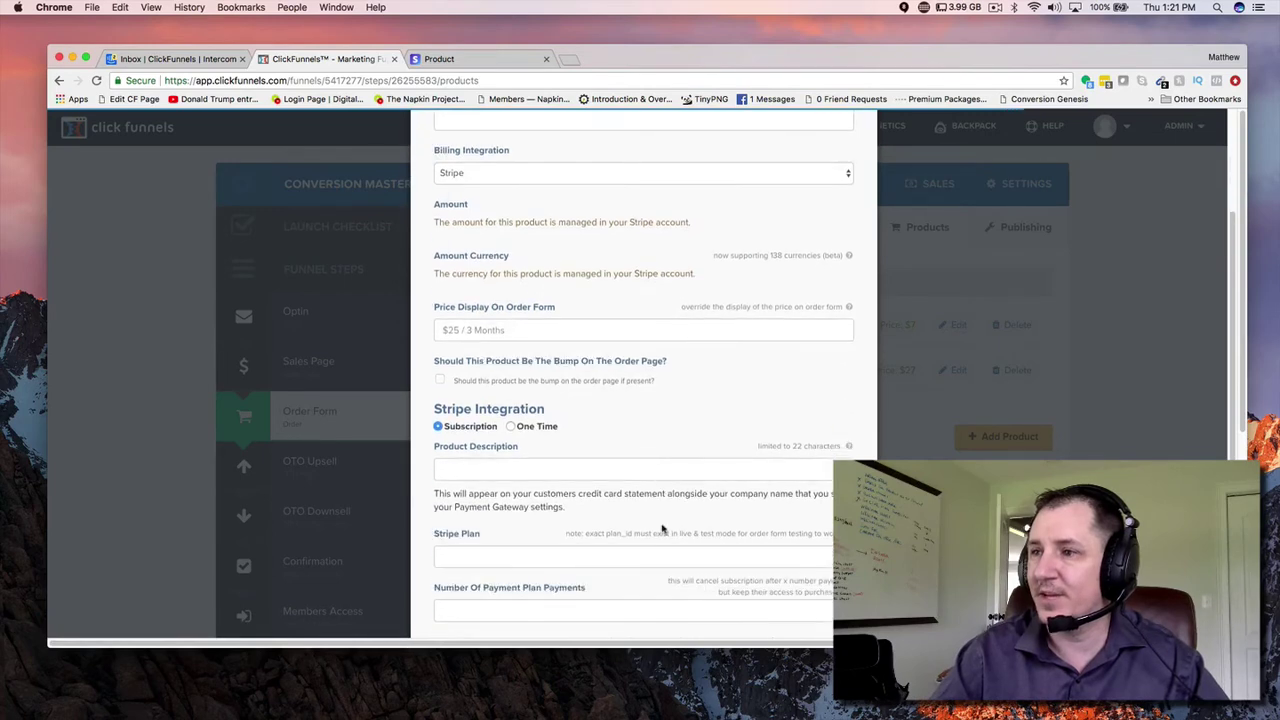
pyautogui.click(557, 559)
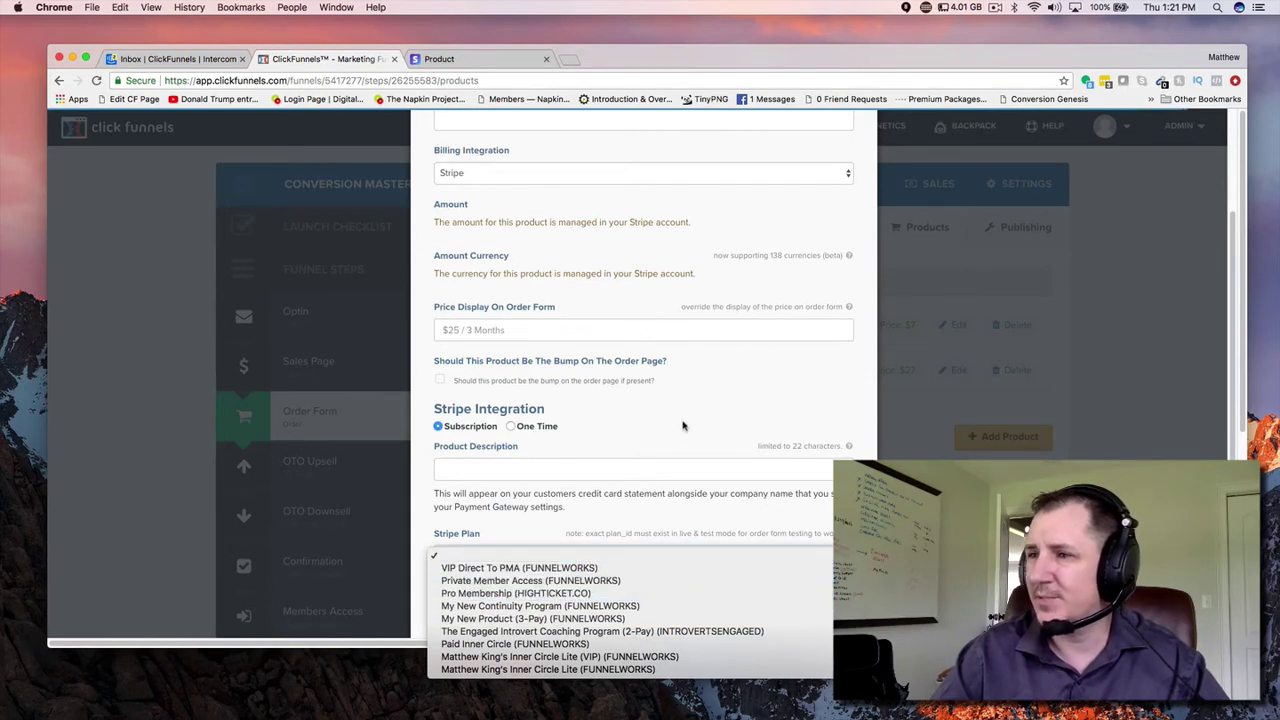
pyautogui.click(714, 400)
pyautogui.scroll(3, 400, 307)
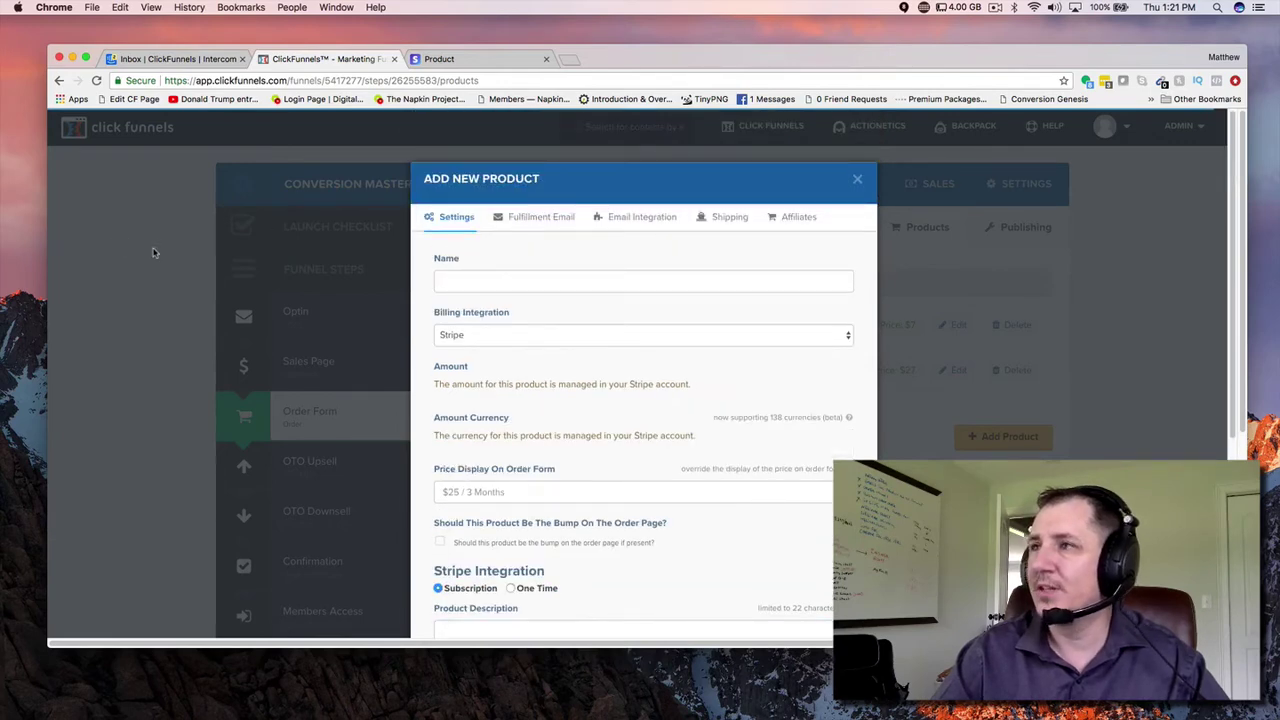
pyautogui.click(857, 178)
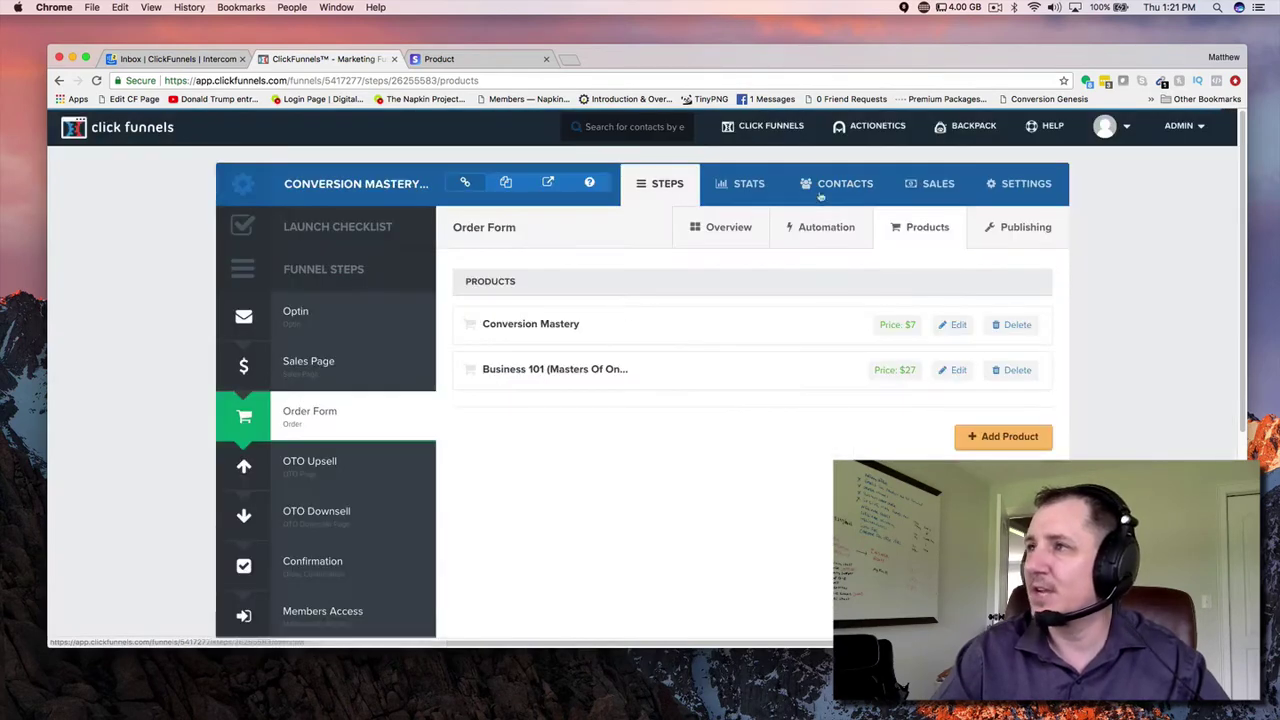
# Turn off Stripe test mode in the funnel's settings
pyautogui.click(1026, 186)
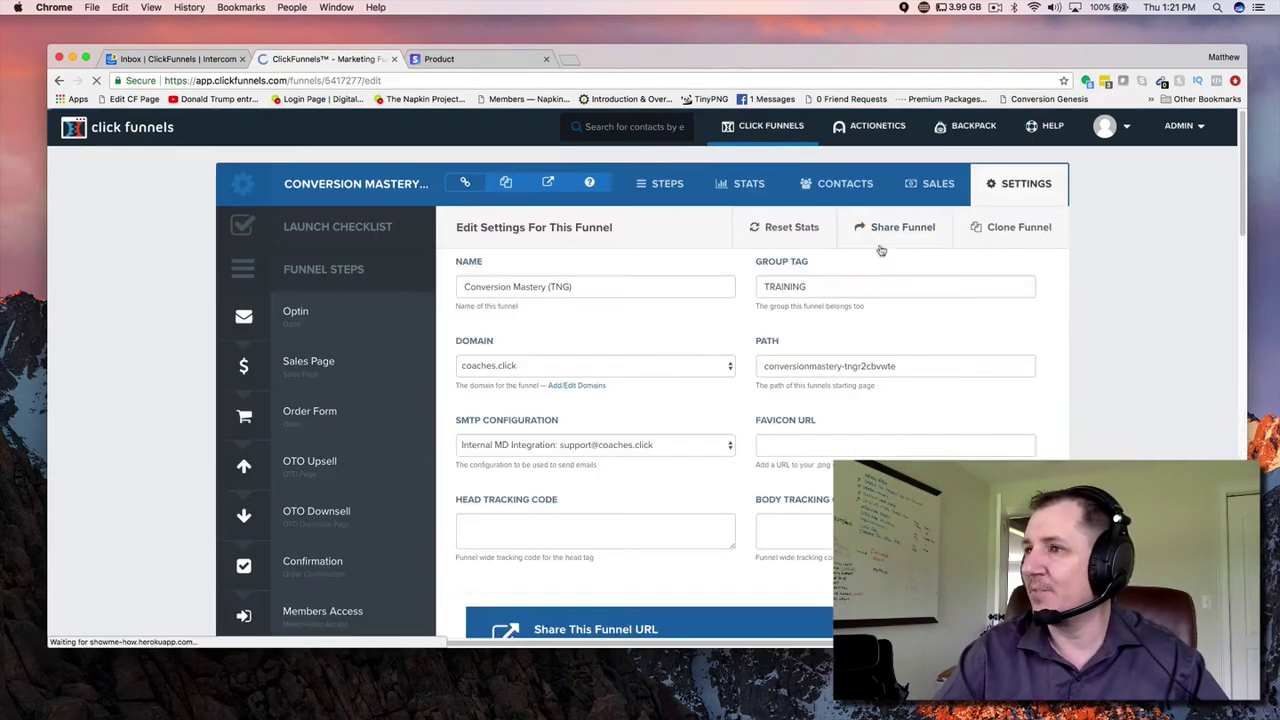
pyautogui.scroll(-5, 682, 371)
pyautogui.scroll(-1, 682, 400)
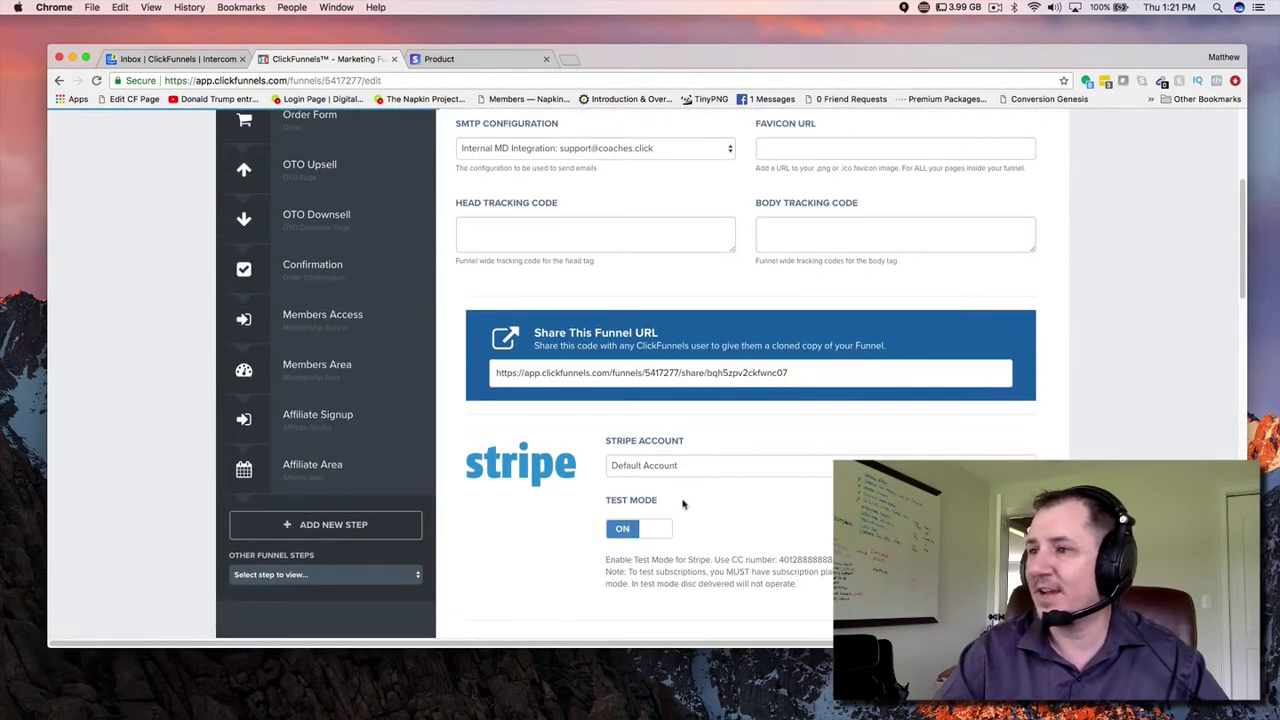
pyautogui.click(621, 529)
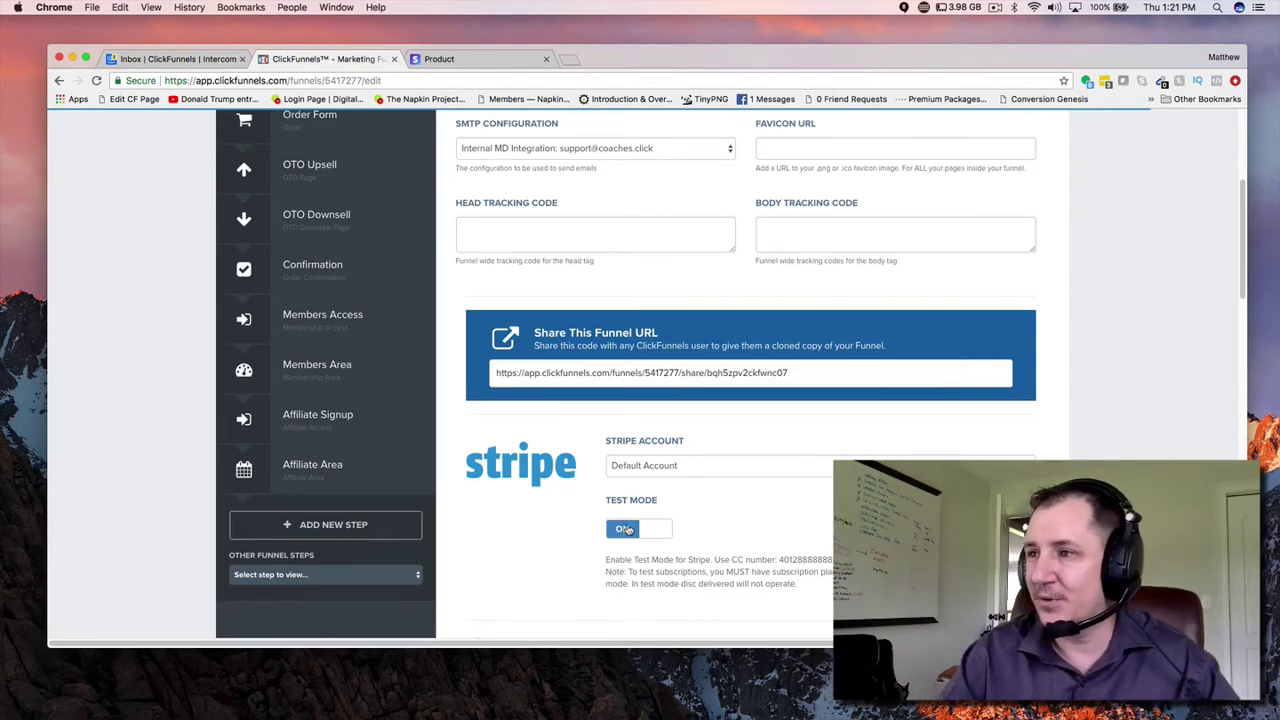
pyautogui.click(621, 529)
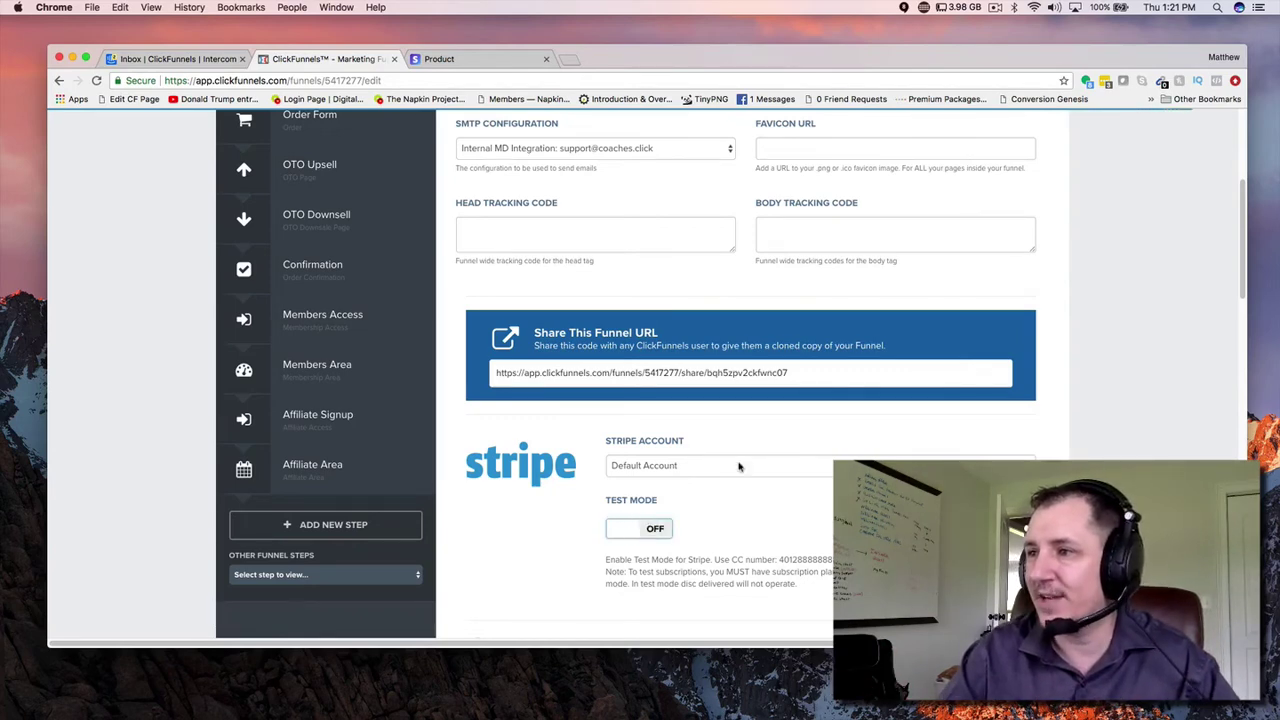
pyautogui.scroll(-5, 740, 455)
pyautogui.scroll(-15, 741, 449)
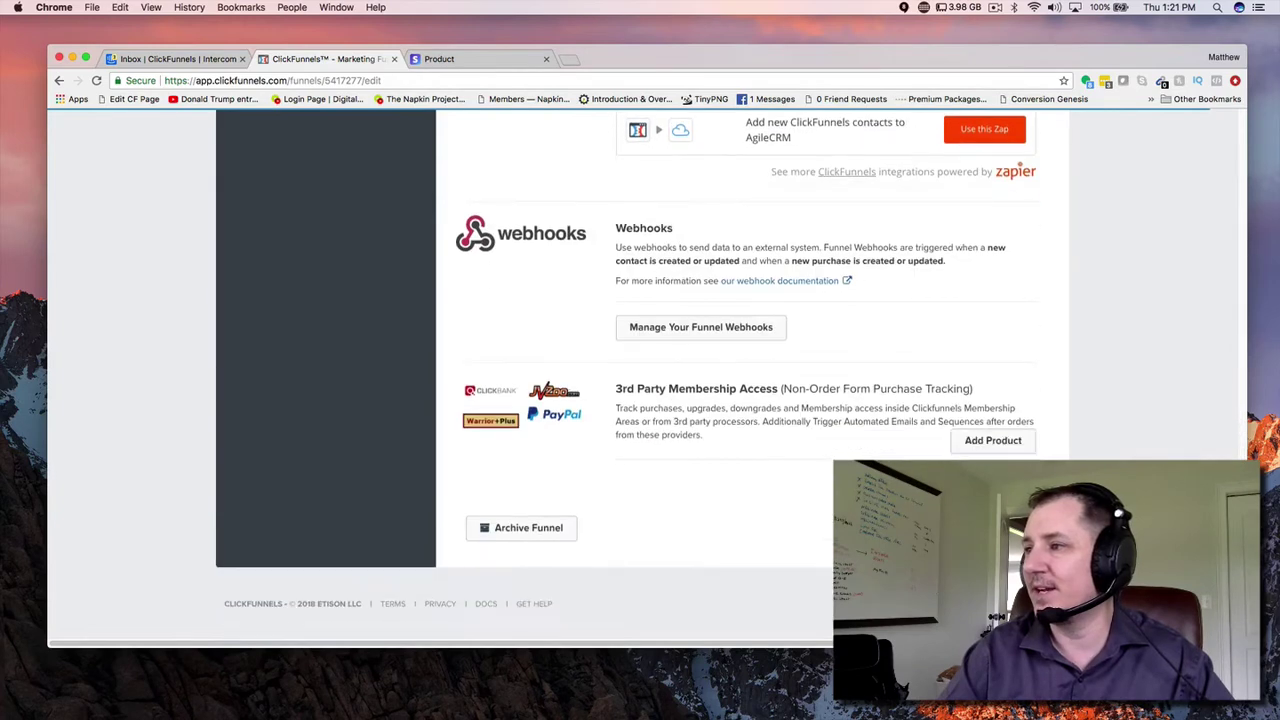
# Return to the Order Form step's products and start adding a new product
pyautogui.press('super+bracketleft')
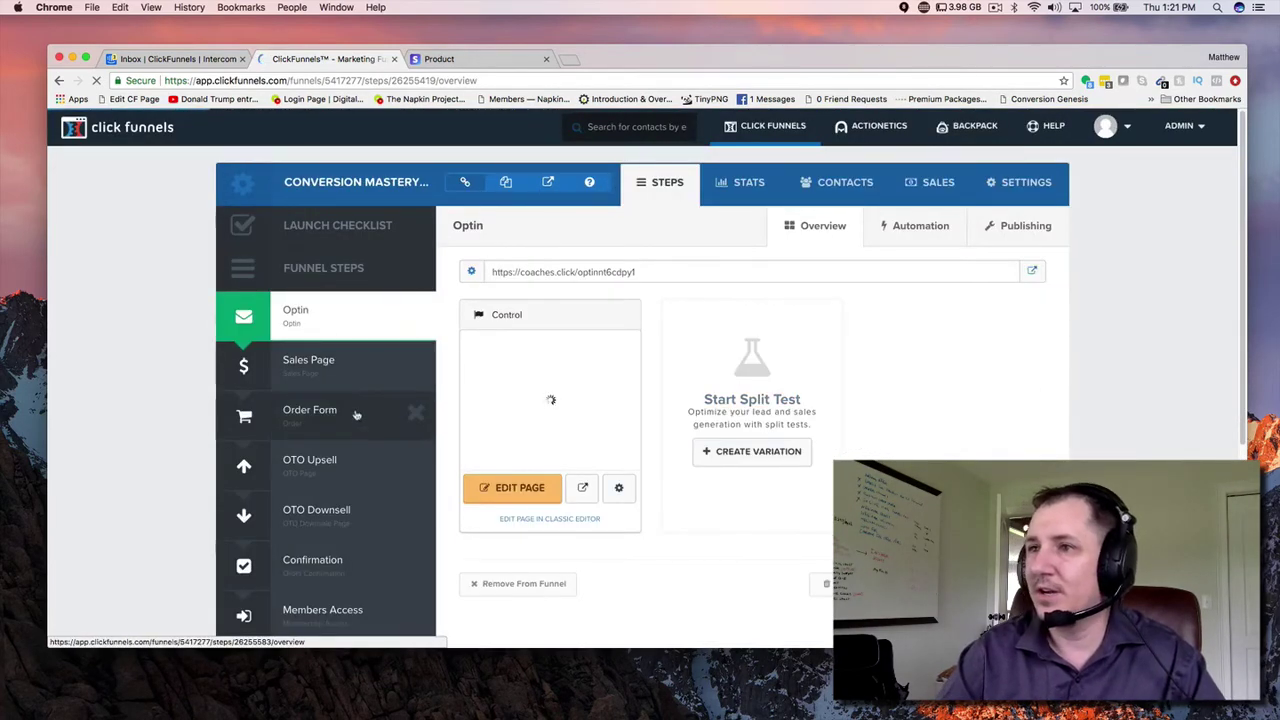
pyautogui.click(330, 422)
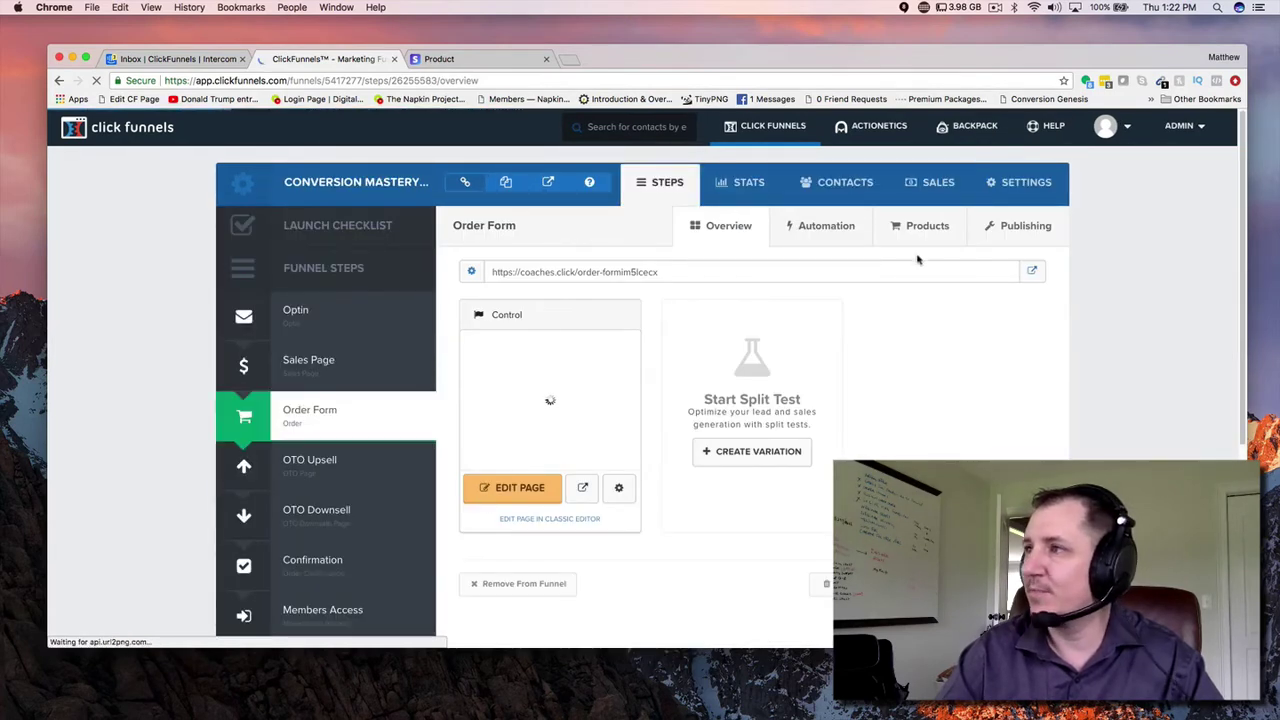
pyautogui.click(922, 237)
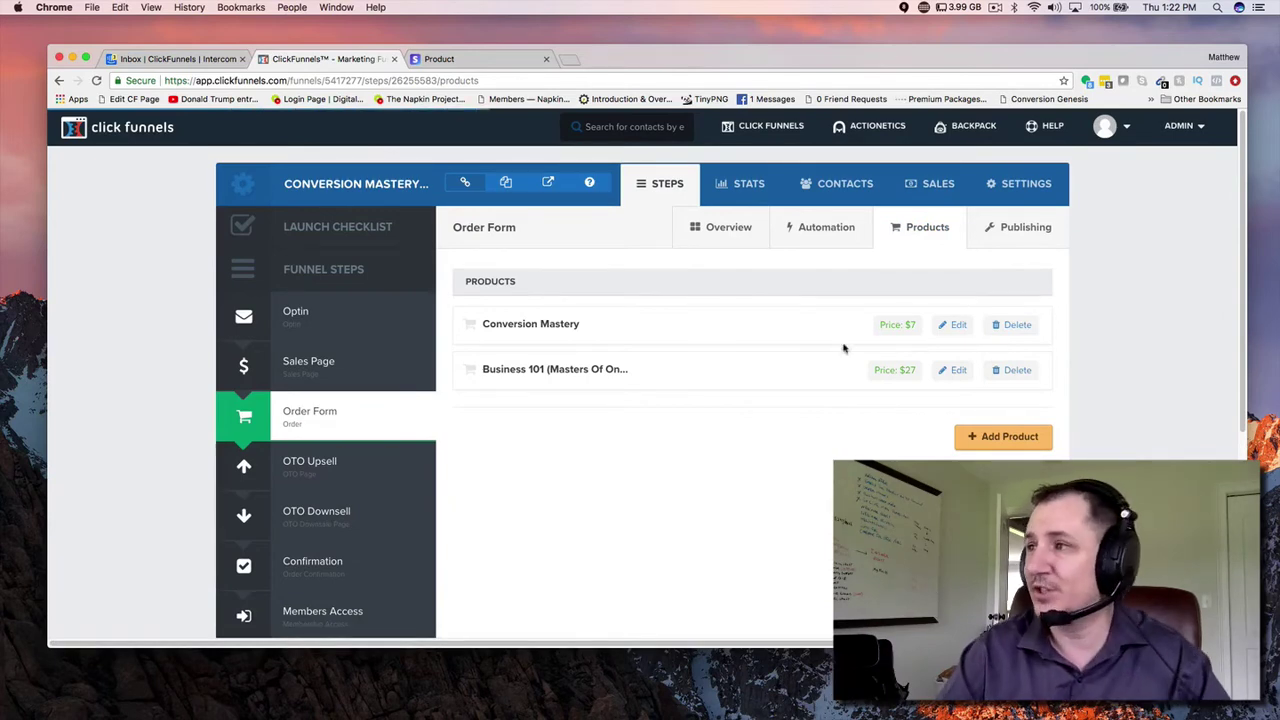
pyautogui.click(981, 435)
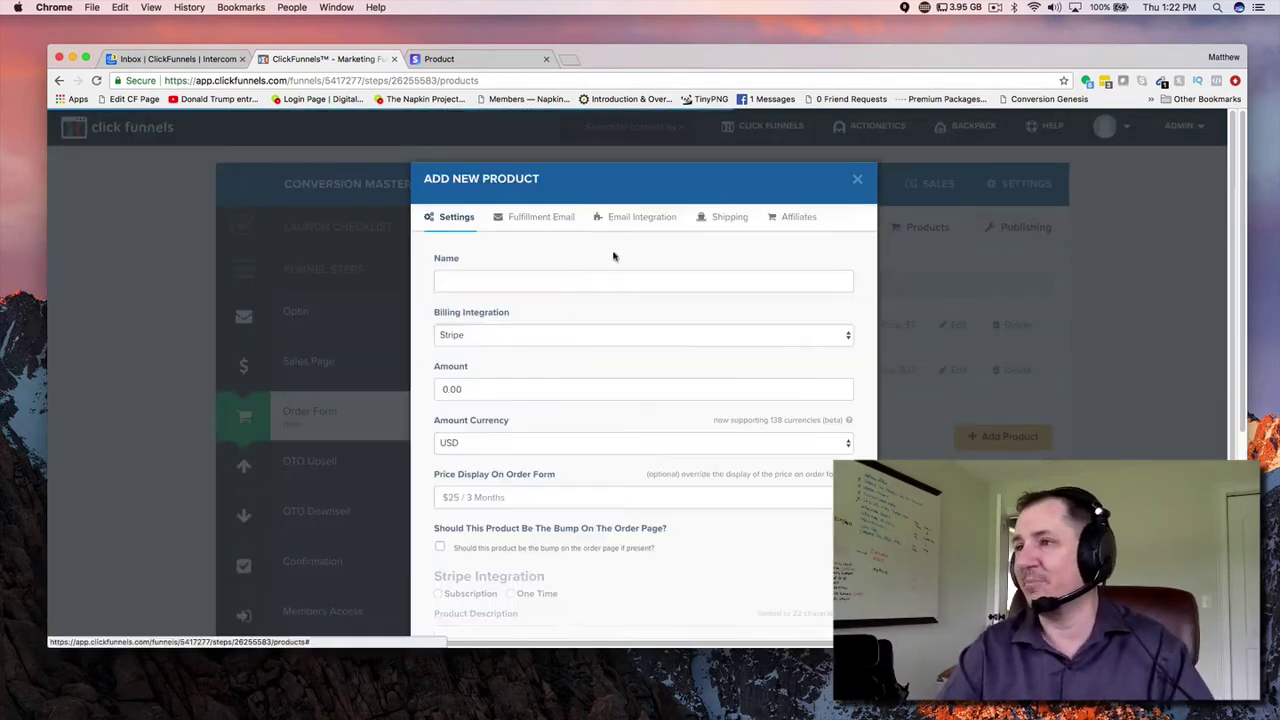
# Name the product "Conversion Mastery (Elite) 2-Pay" and set its order form price display to "$97 / Month (2-Pay)"
pyautogui.click(512, 283)
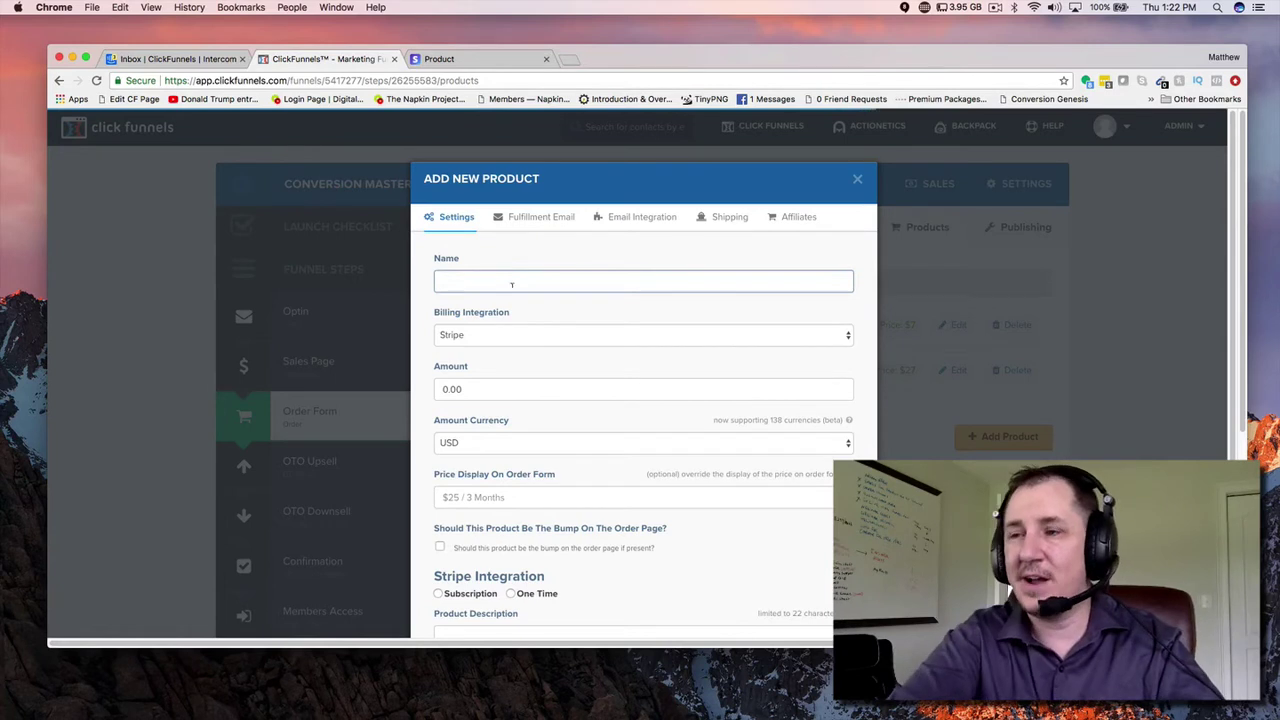
pyautogui.write('Conversion')
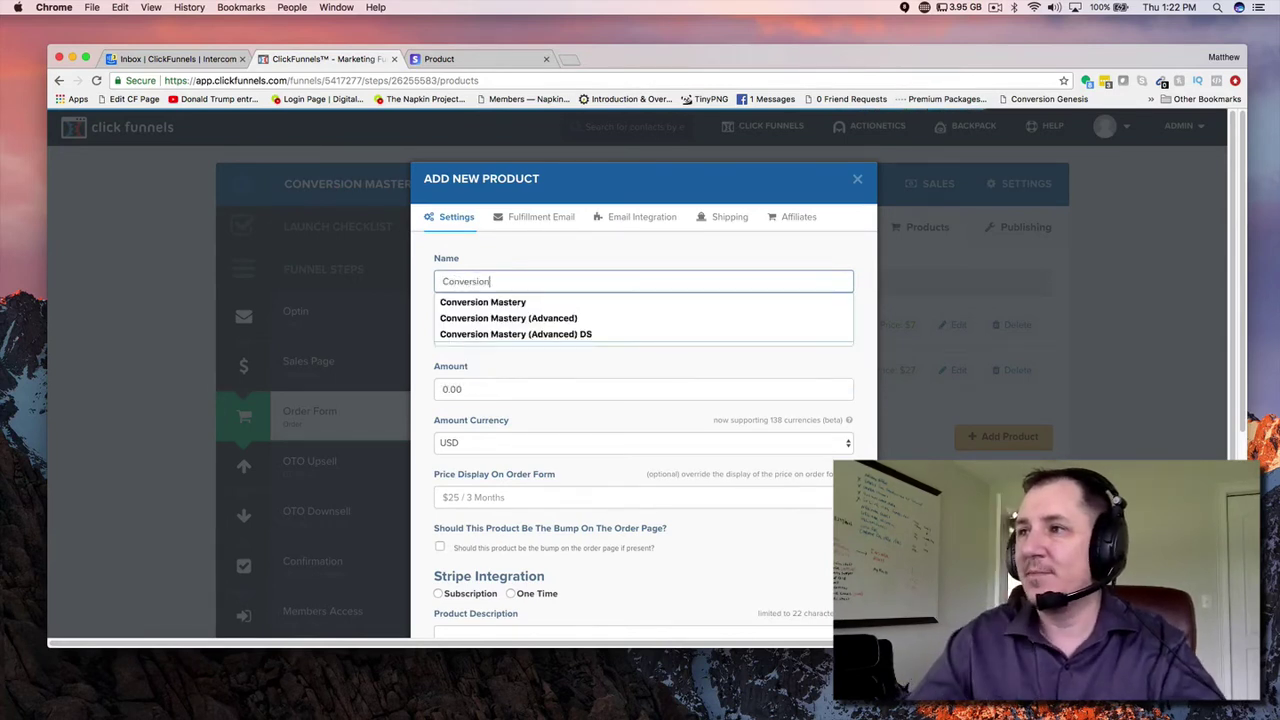
pyautogui.write(' Mastery (Elite) 2-Pay')
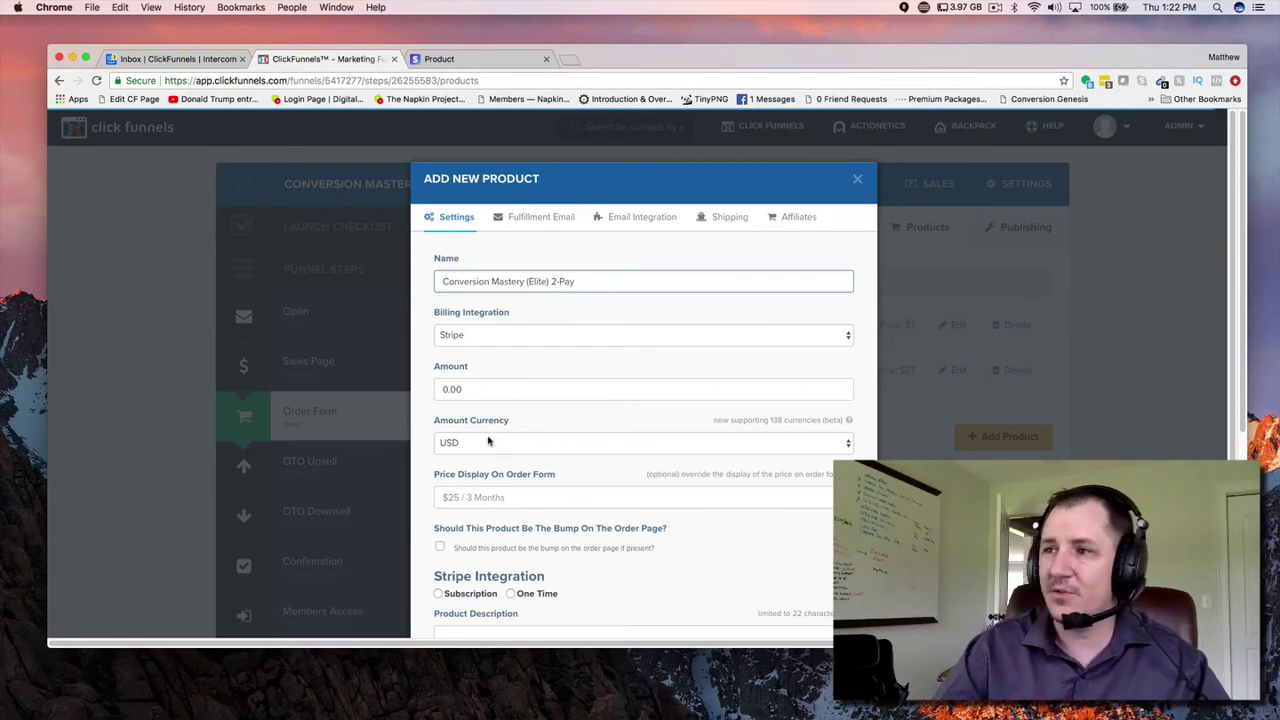
pyautogui.scroll(-1, 539, 499)
pyautogui.click(500, 488)
pyautogui.write('$97')
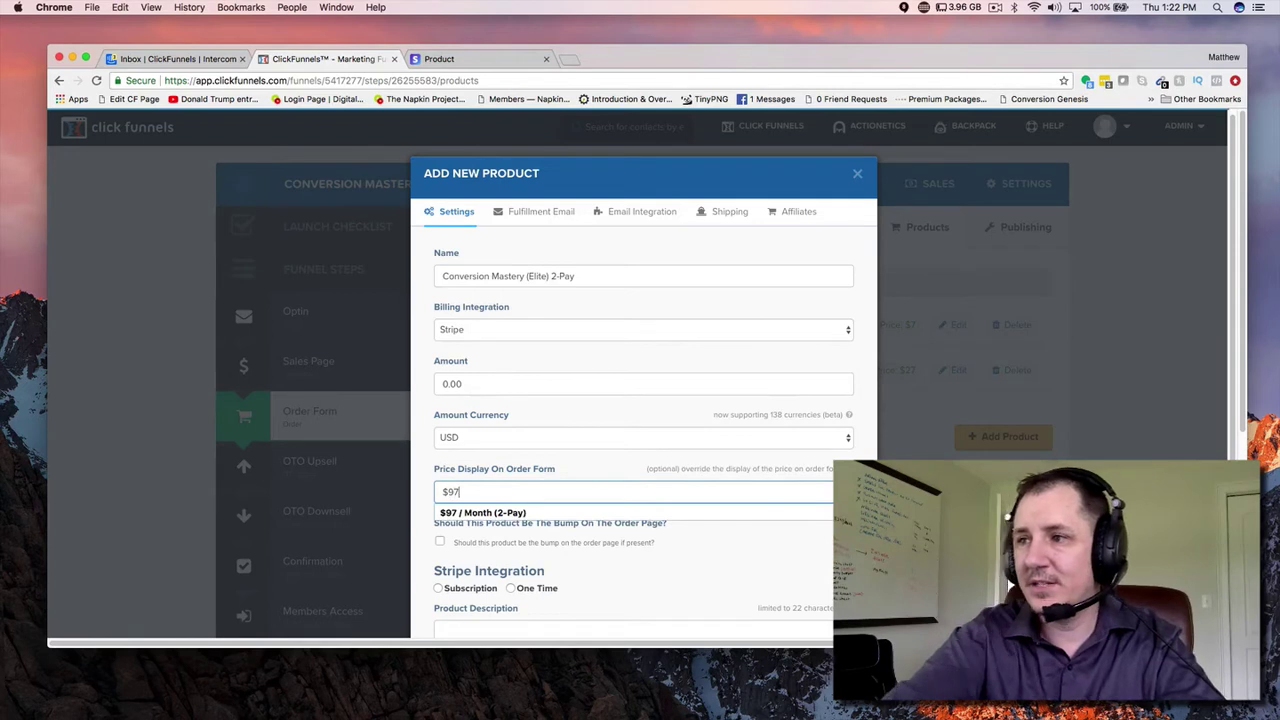
pyautogui.press('Down')
pyautogui.press('Return')
# Set the Stripe integration to Subscription with product description TESTPRODUCT and the Stripe plan "Test Product 2-Pay (TEST)"
pyautogui.scroll(-3, 447, 475)
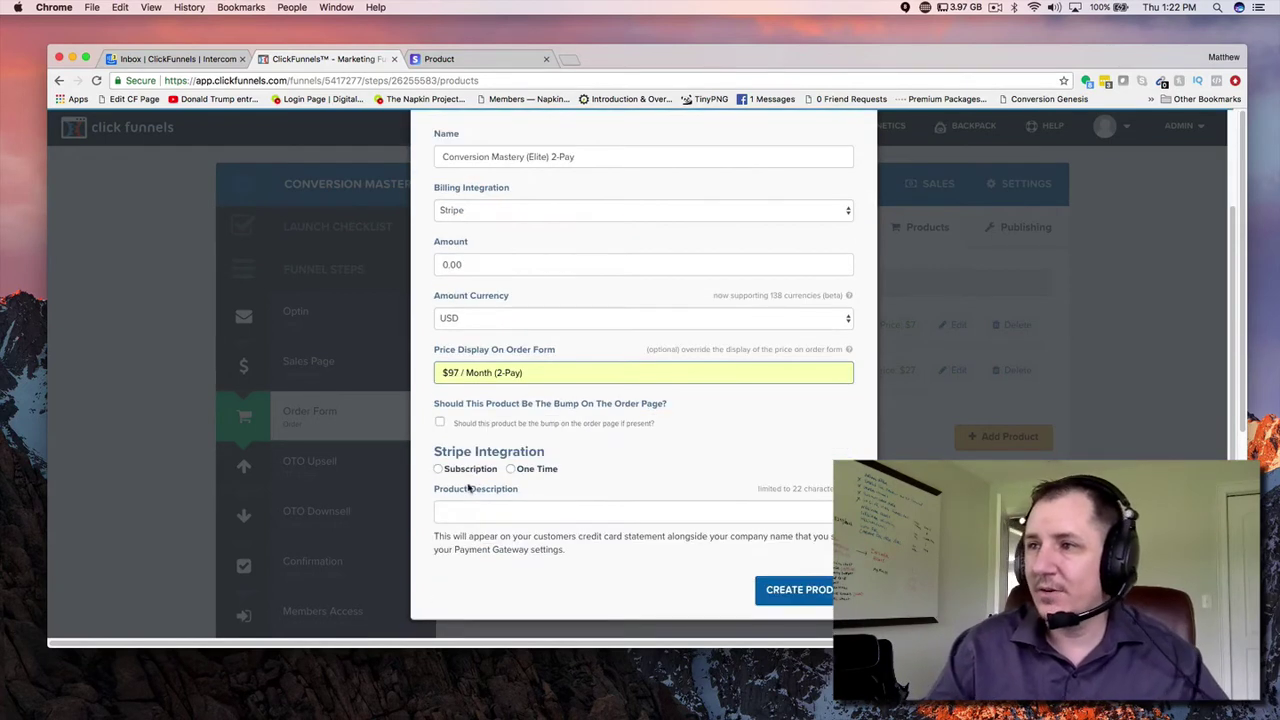
pyautogui.click(446, 473)
pyautogui.click(545, 500)
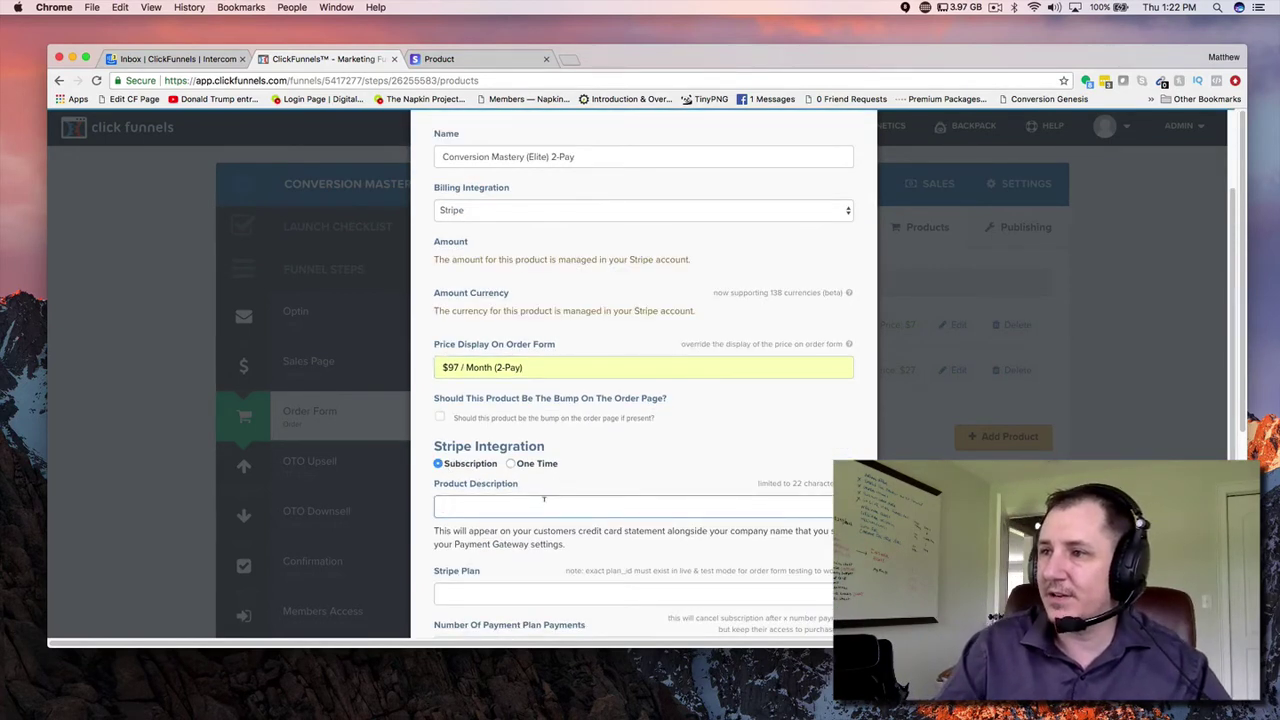
pyautogui.write('TEST')
pyautogui.click(540, 527)
pyautogui.scroll(-3, 545, 500)
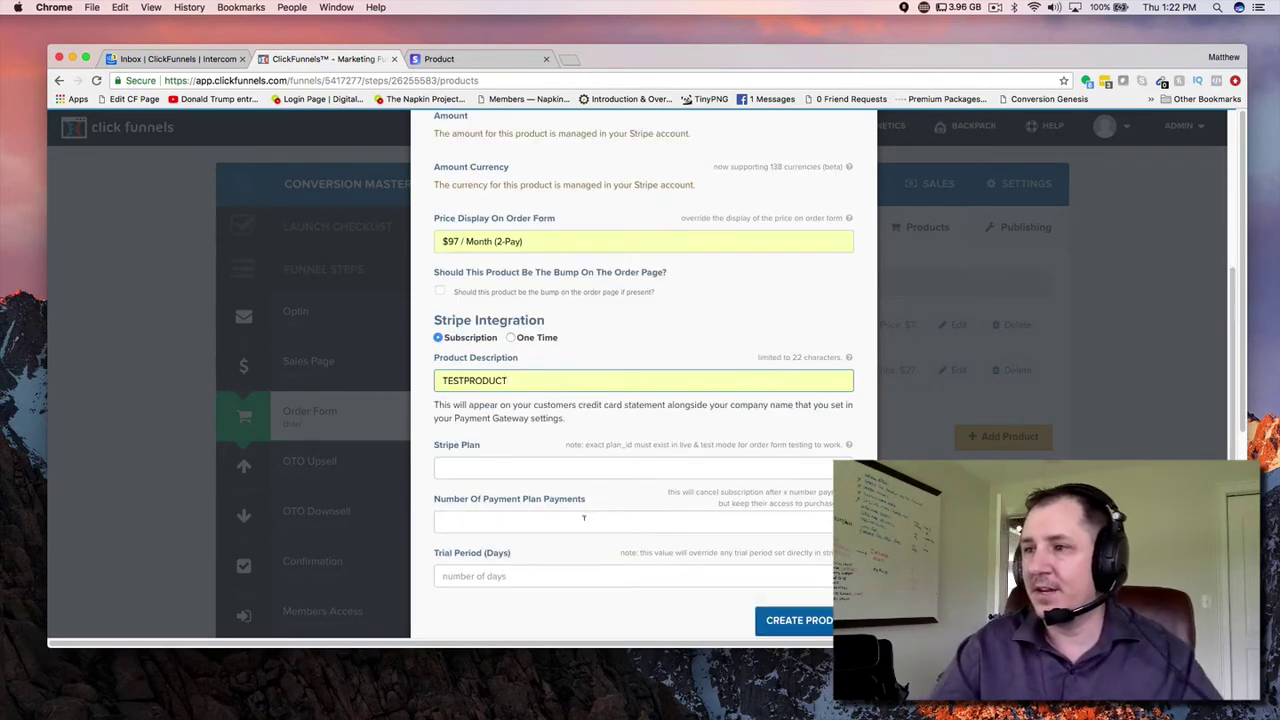
pyautogui.click(536, 470)
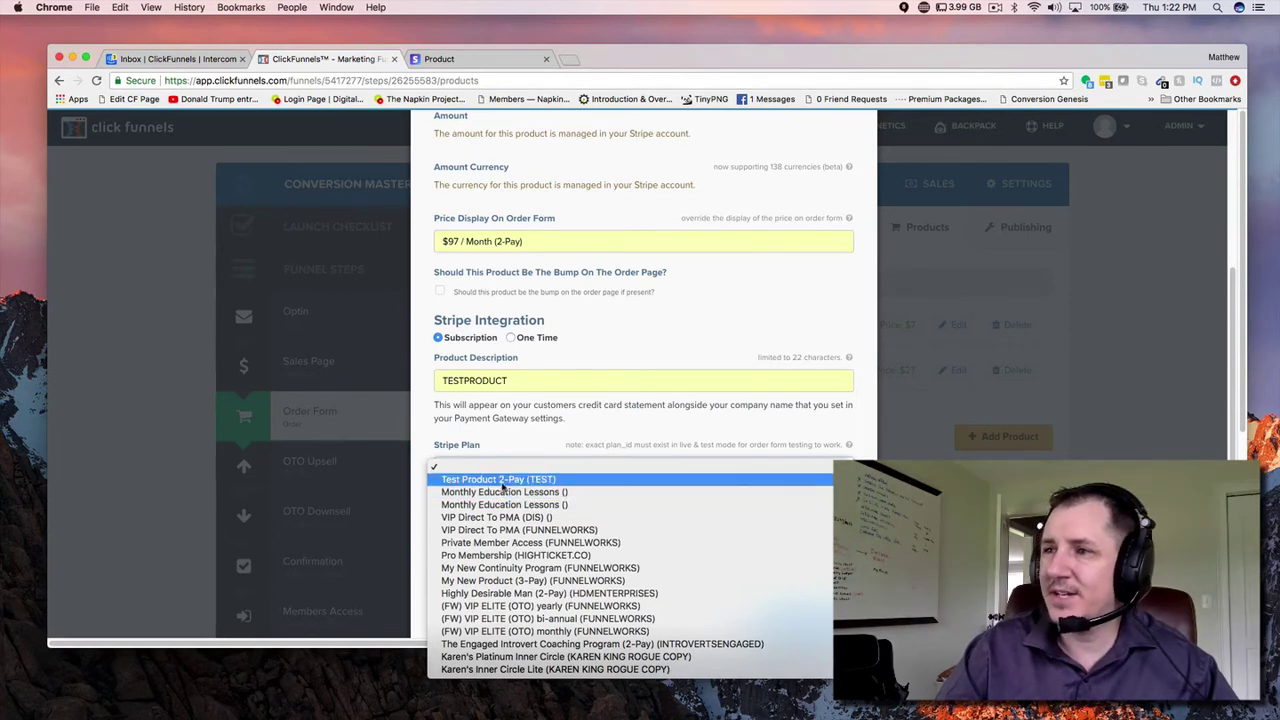
pyautogui.click(588, 482)
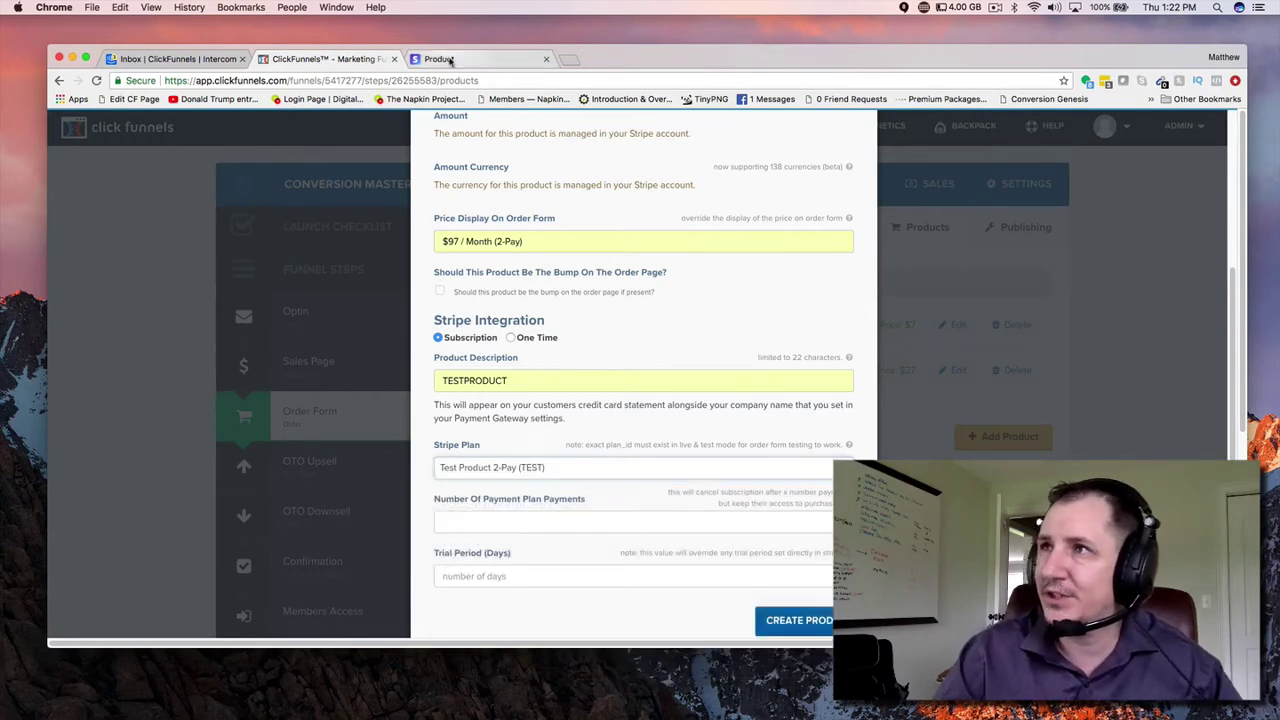
# Set the number of payment plan payments to 2 and the trial period to 0 days
pyautogui.click(555, 517)
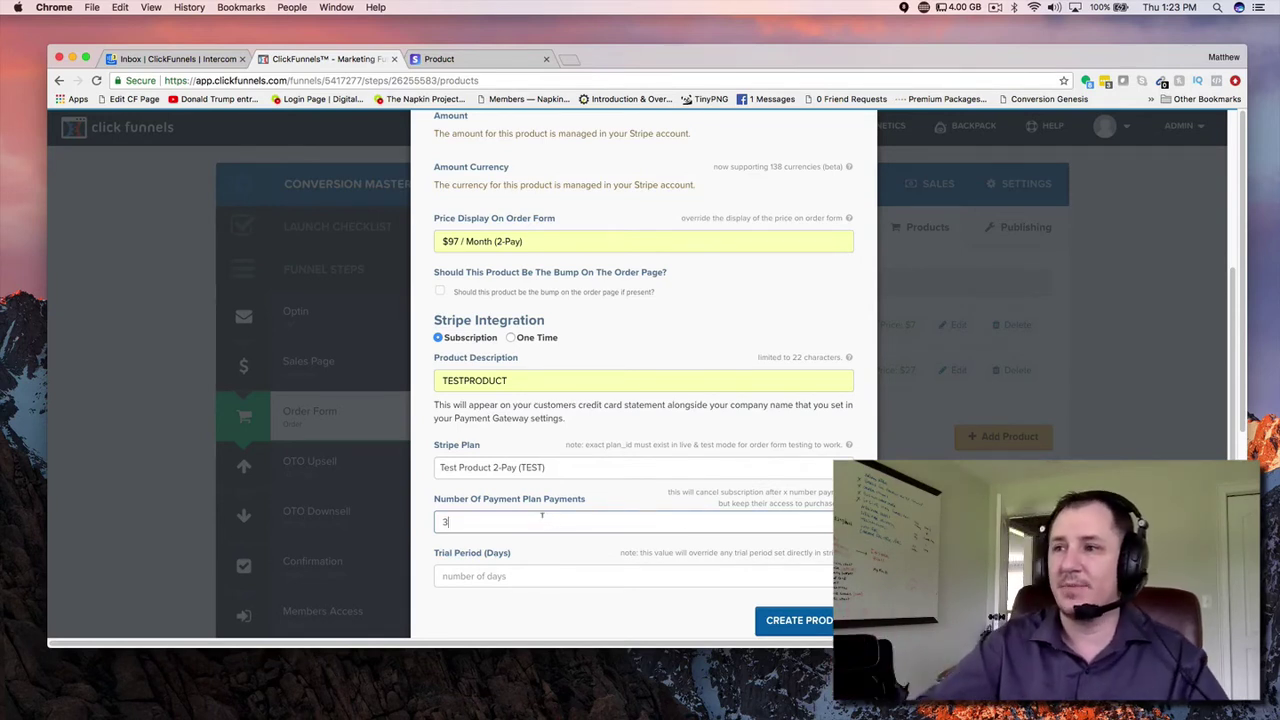
pyautogui.doubleClick(431, 520)
pyautogui.write('999')
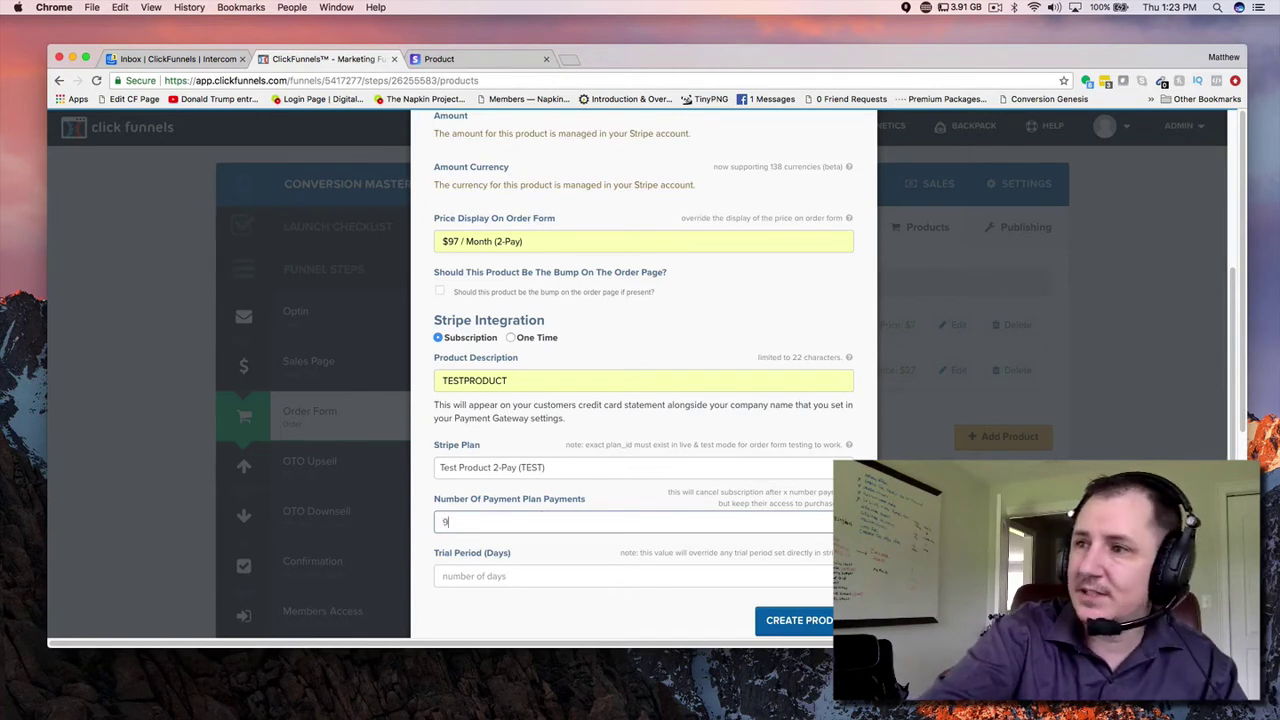
pyautogui.press('BackSpace')
pyautogui.press('BackSpace')
pyautogui.press('BackSpace')
pyautogui.write('2')
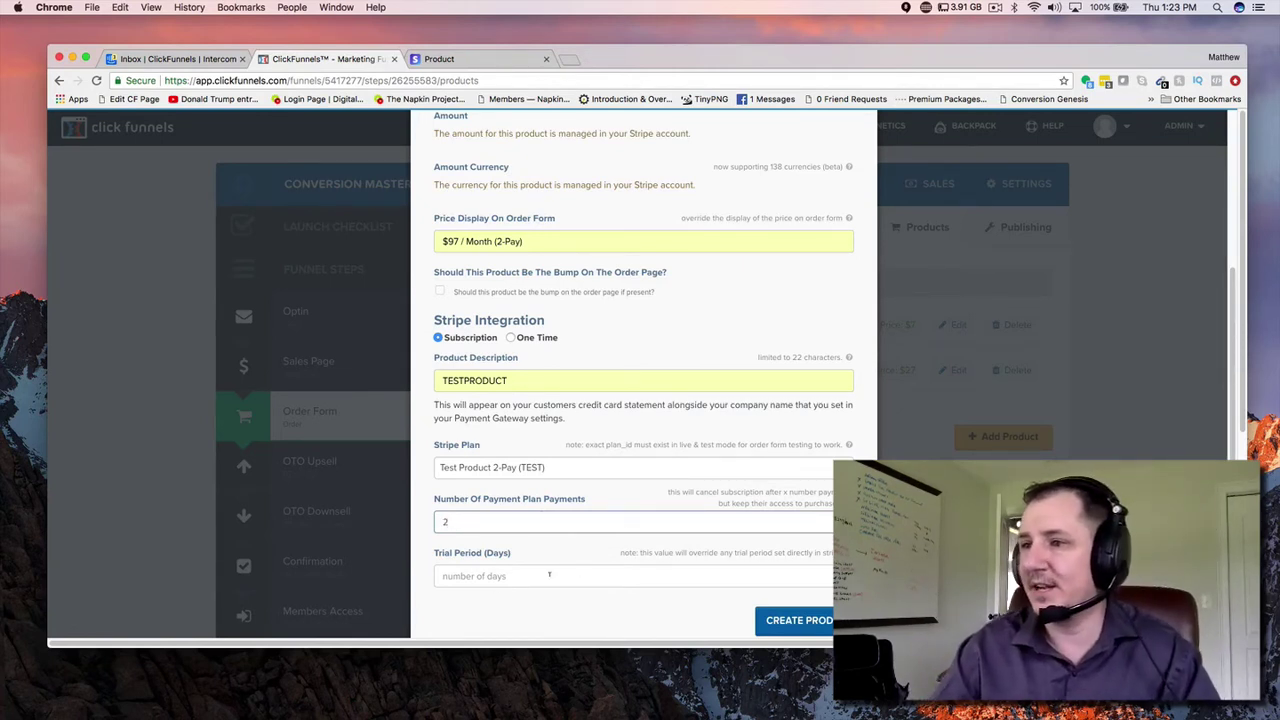
pyautogui.click(529, 575)
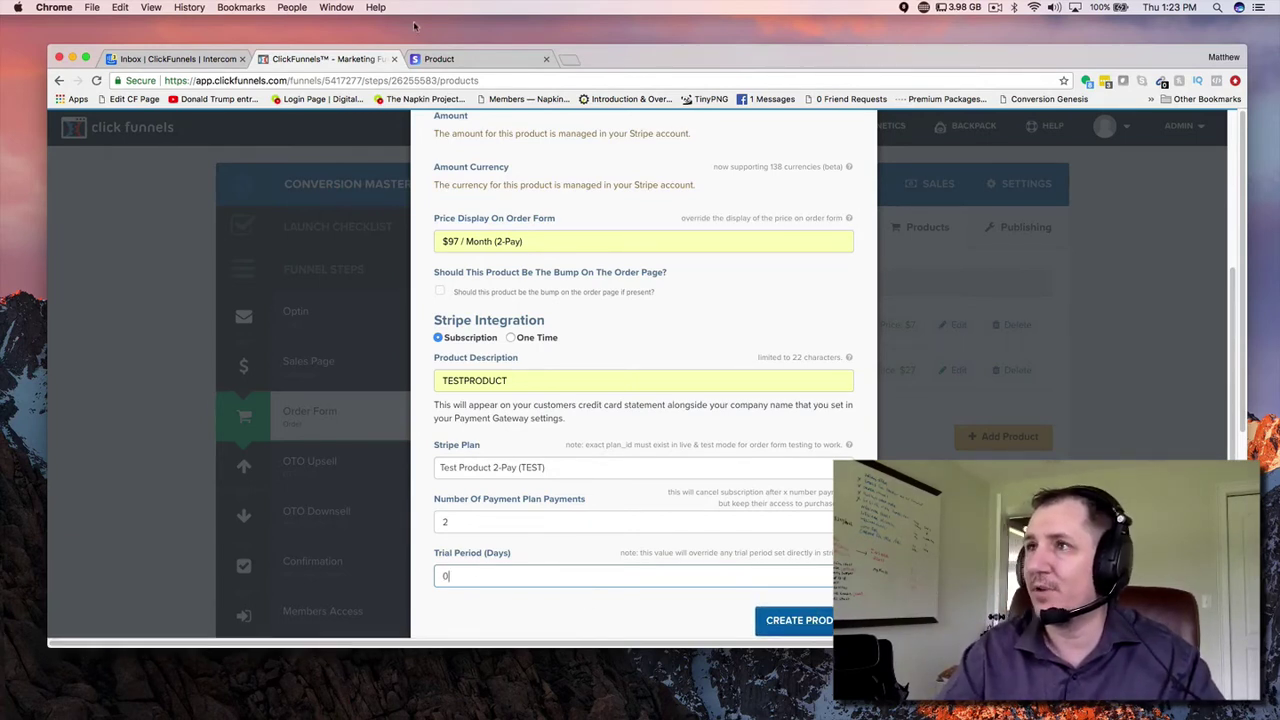
# Compare the product name and pricing plan in Stripe with the Stripe plan selected in the ClickFunnels product form
pyautogui.click(475, 63)
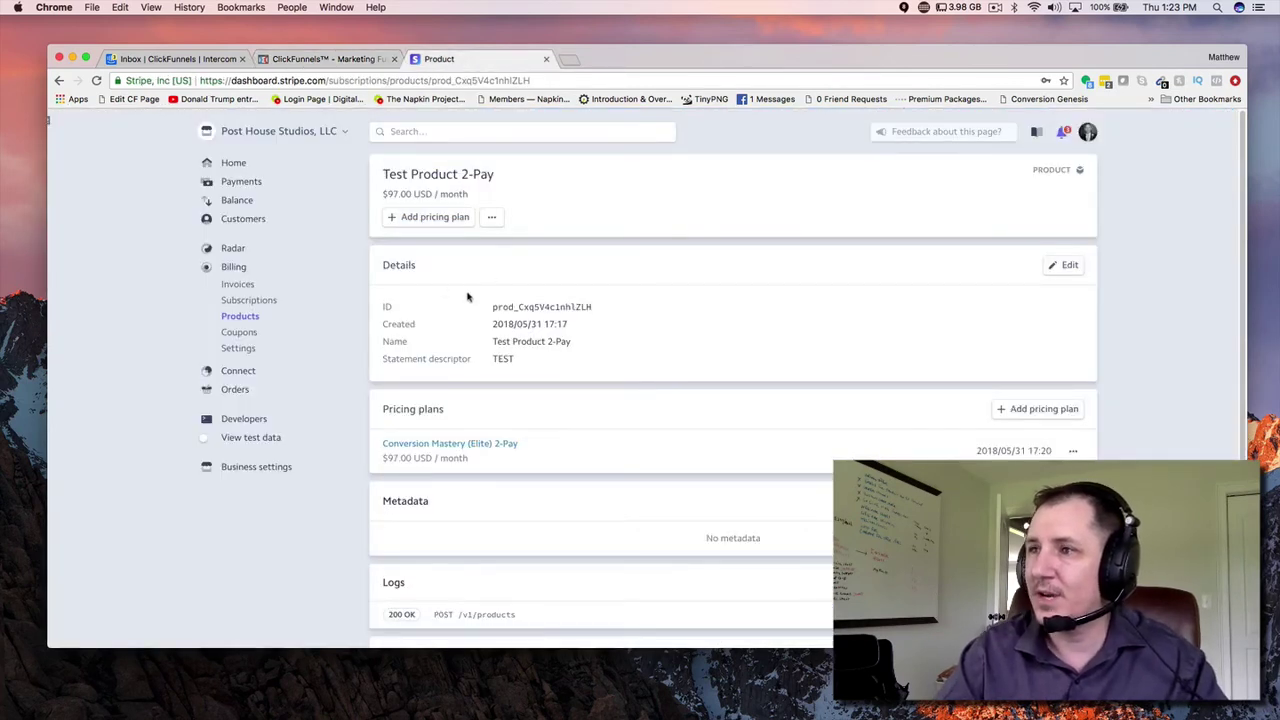
pyautogui.moveTo(382, 174); pyautogui.dragTo(494, 174)
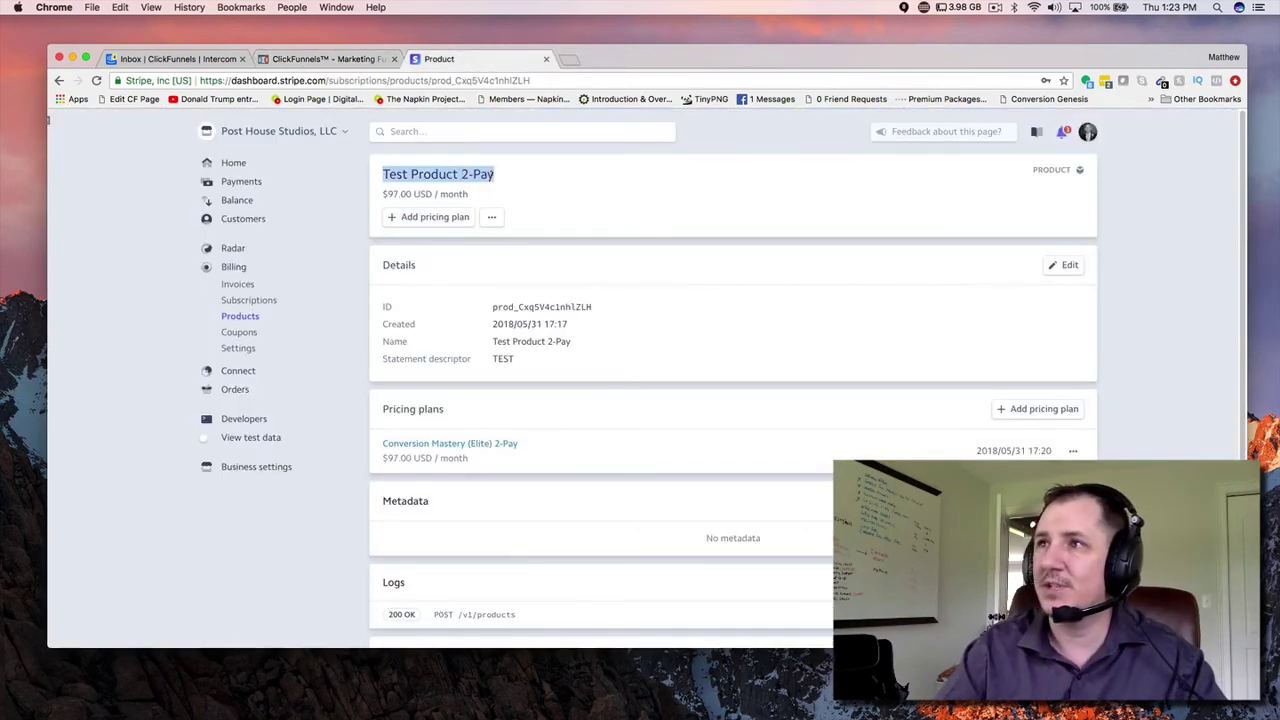
pyautogui.click(312, 60)
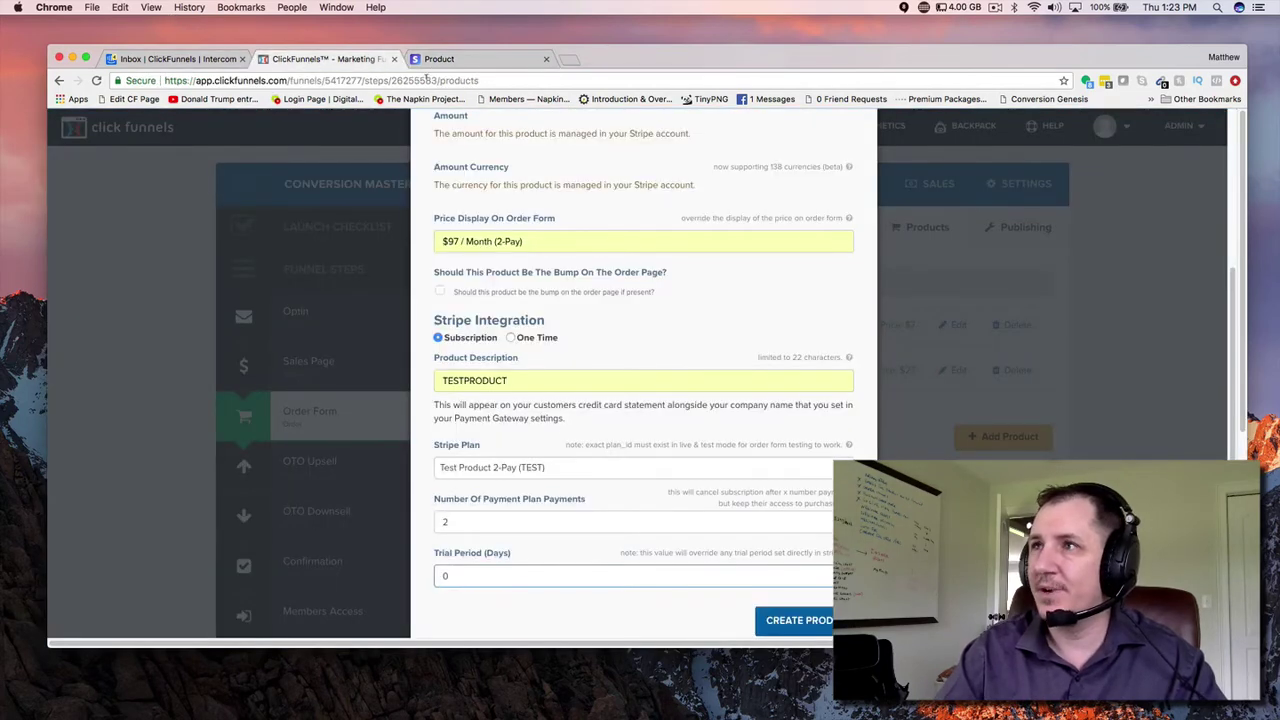
pyautogui.click(454, 62)
pyautogui.moveTo(381, 409); pyautogui.dragTo(462, 411)
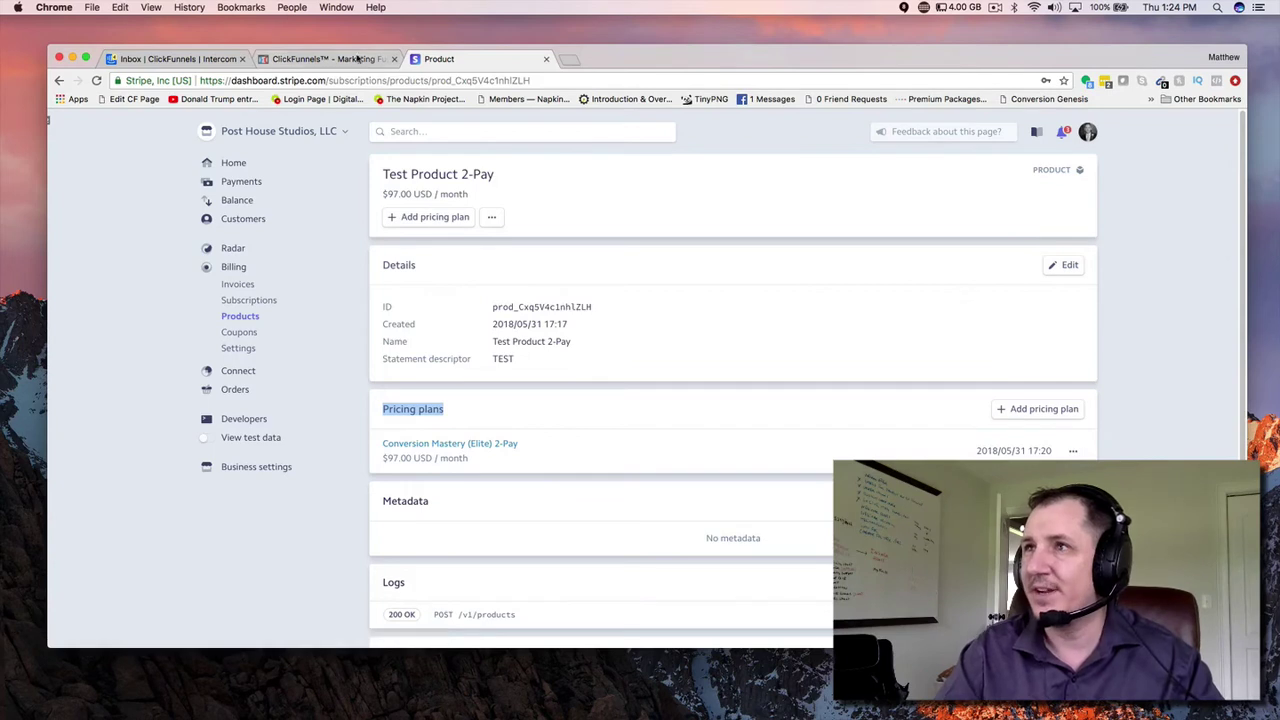
pyautogui.moveTo(396, 174); pyautogui.dragTo(476, 175)
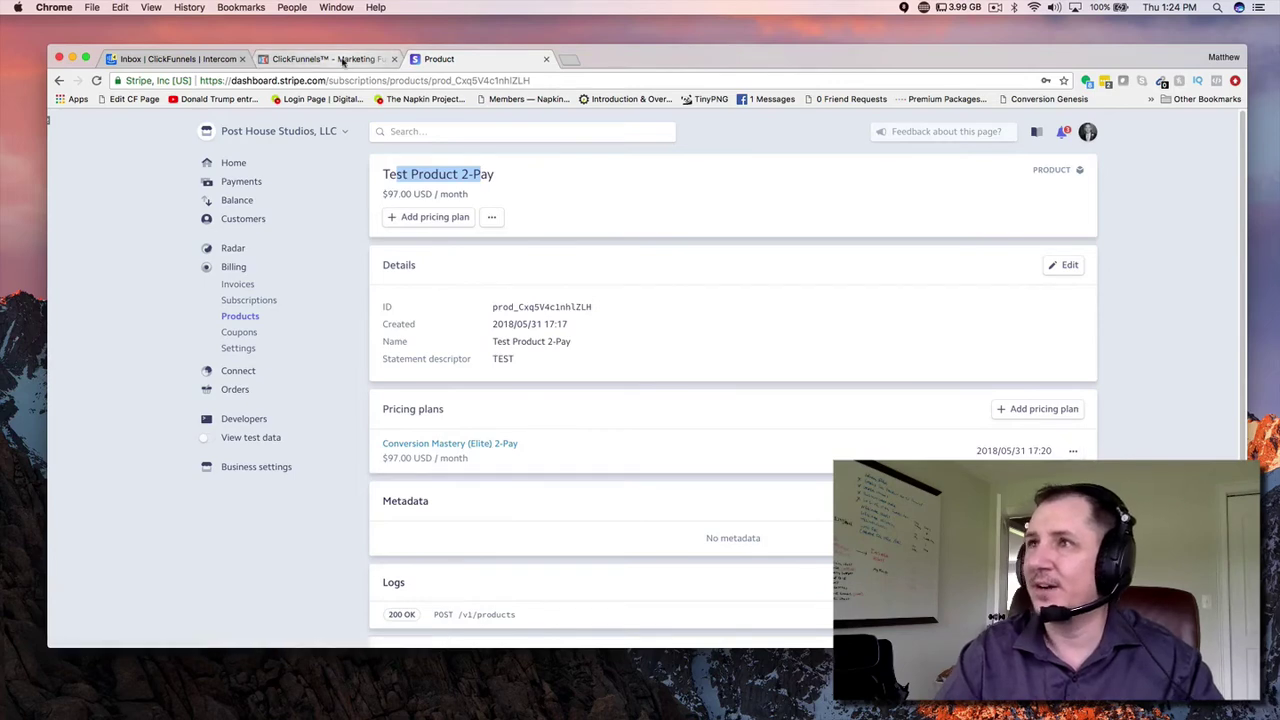
pyautogui.click(340, 58)
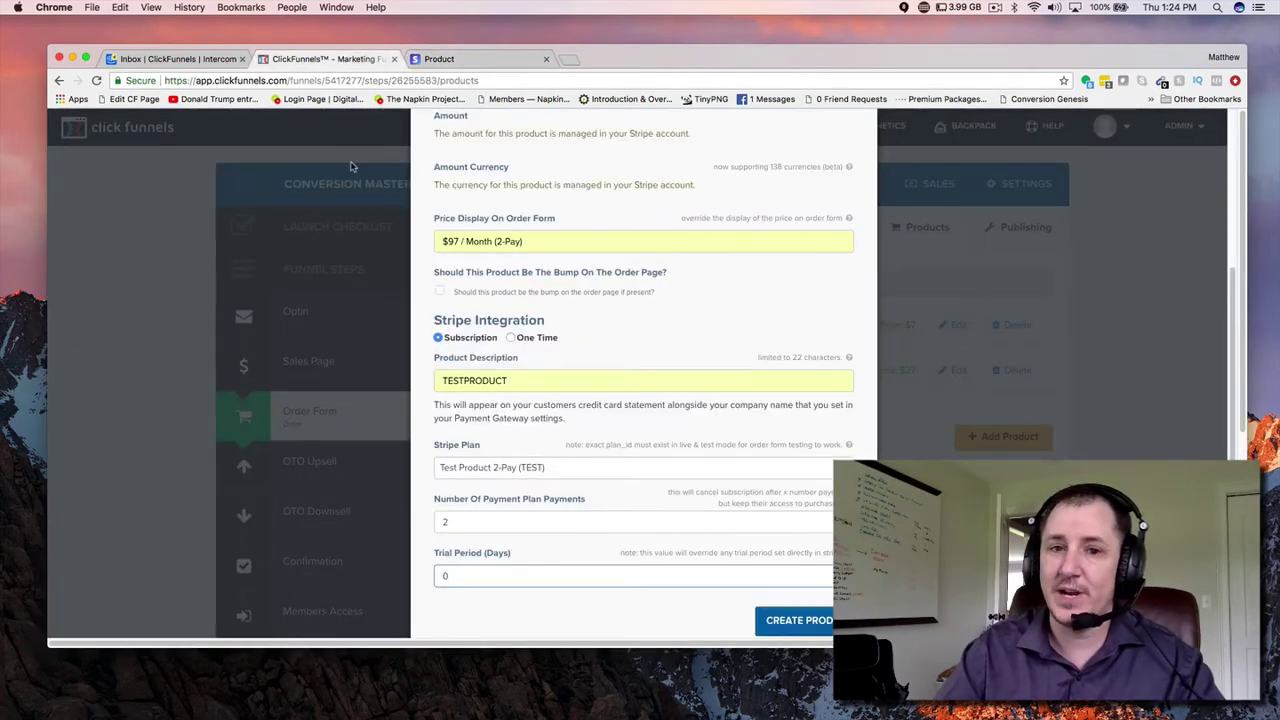
pyautogui.click(460, 60)
pyautogui.click(128, 198)
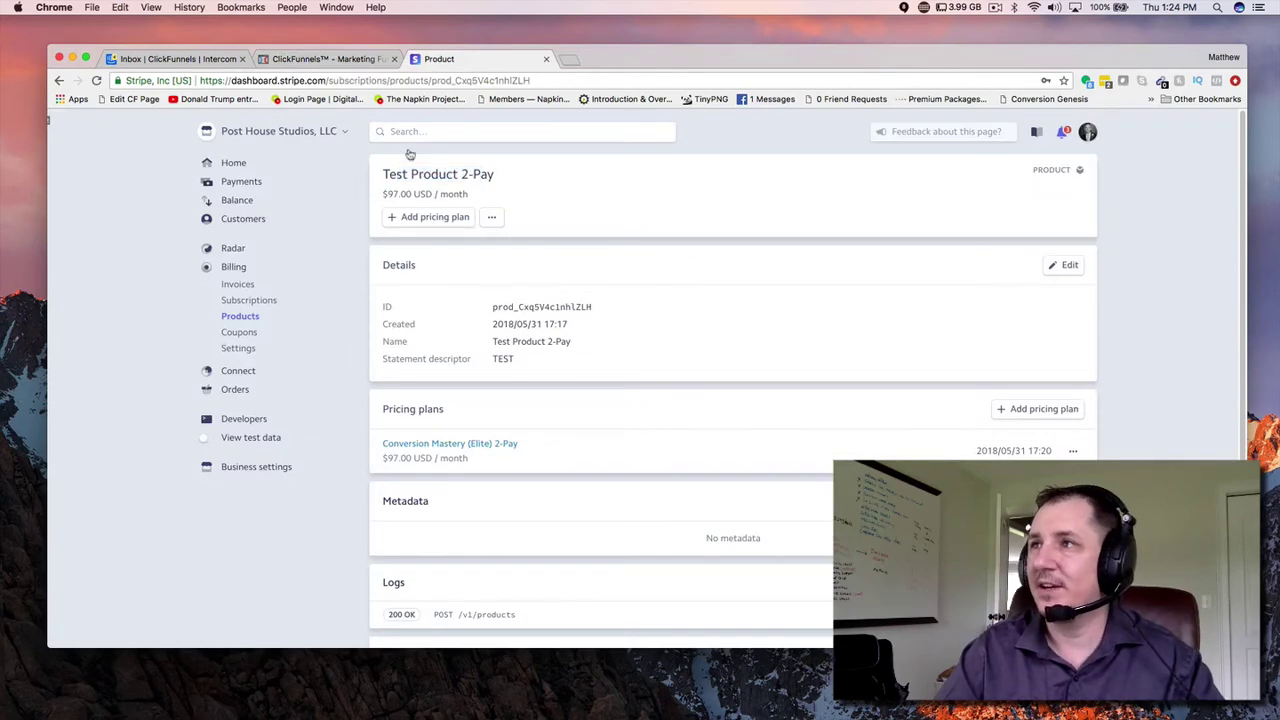
# Switch back to ClickFunnels and create the order form product from the completed Conversion Mastery (Elite) 2-Pay form
pyautogui.click(333, 60)
pyautogui.scroll(2, 734, 277)
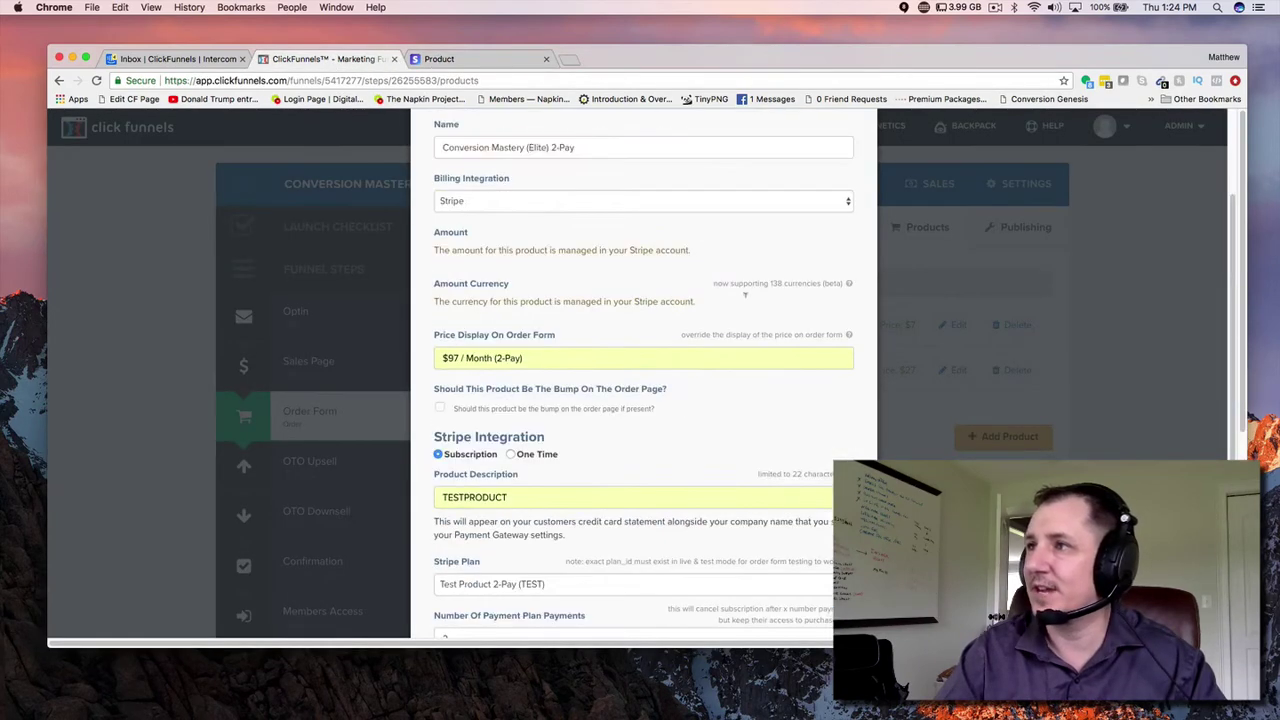
pyautogui.scroll(-3, 760, 420)
pyautogui.click(806, 564)
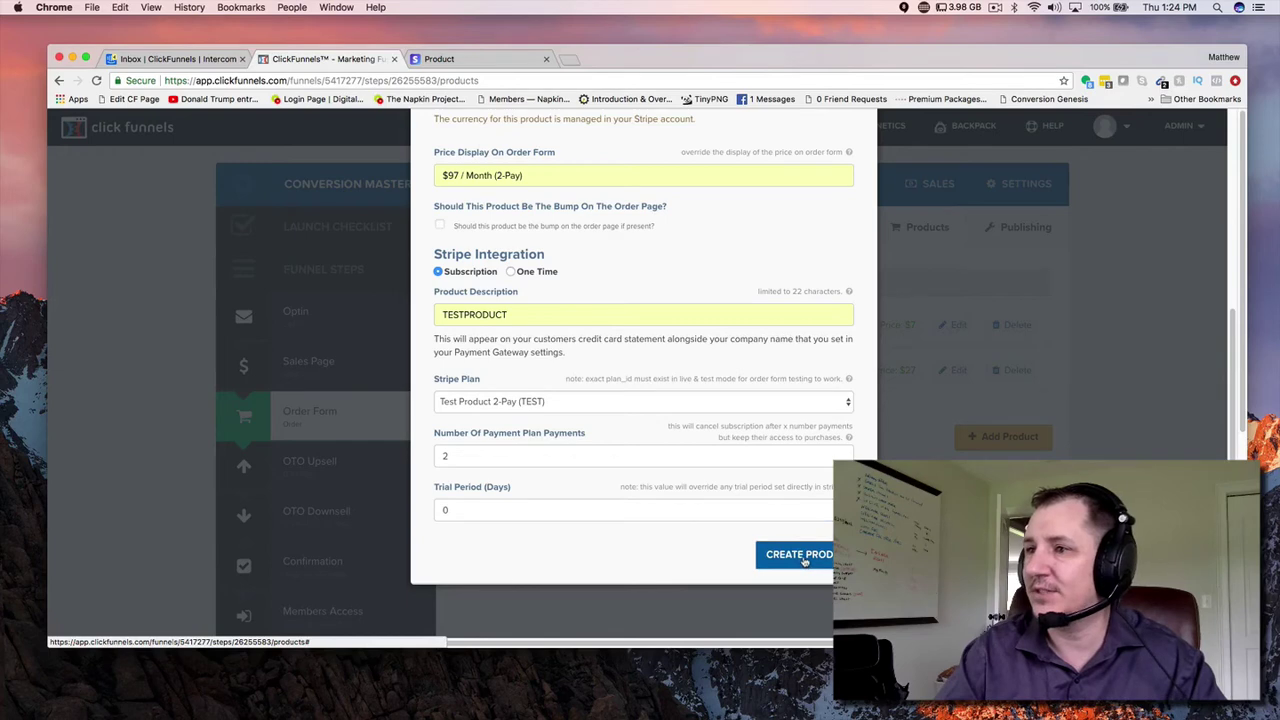
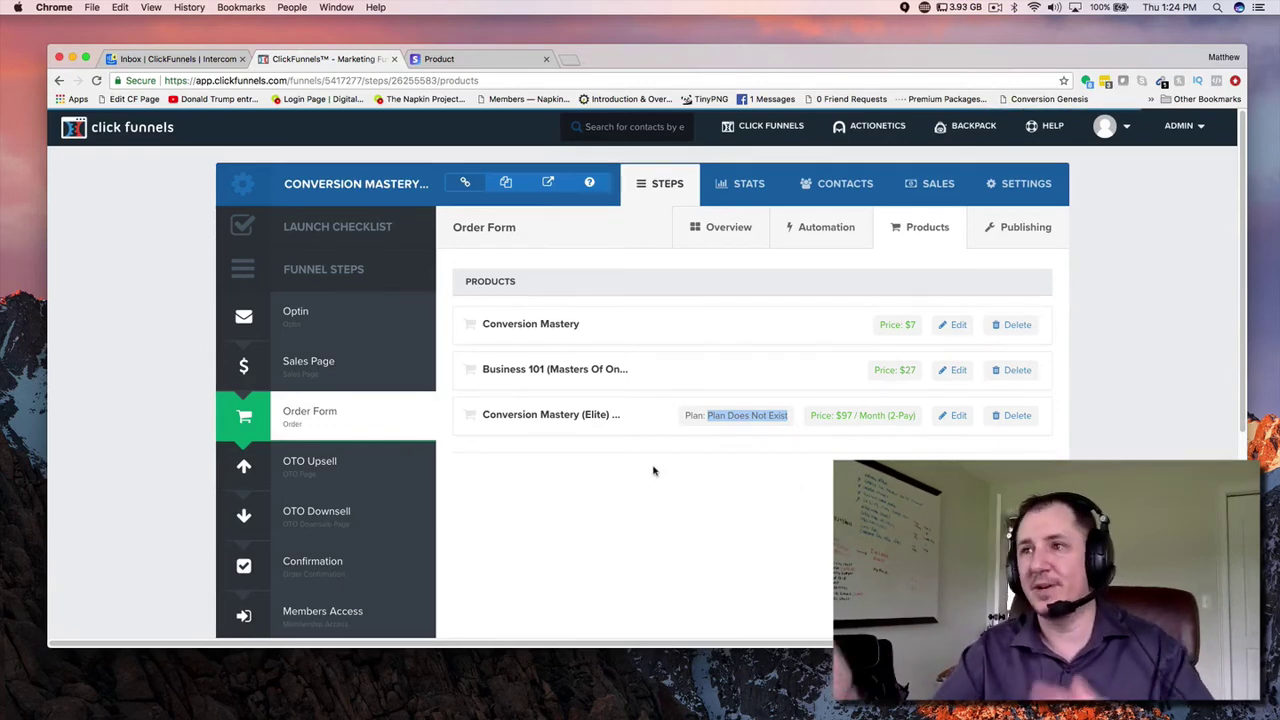
pyautogui.scroll(-3, 328, 366)
pyautogui.scroll(3, 328, 366)
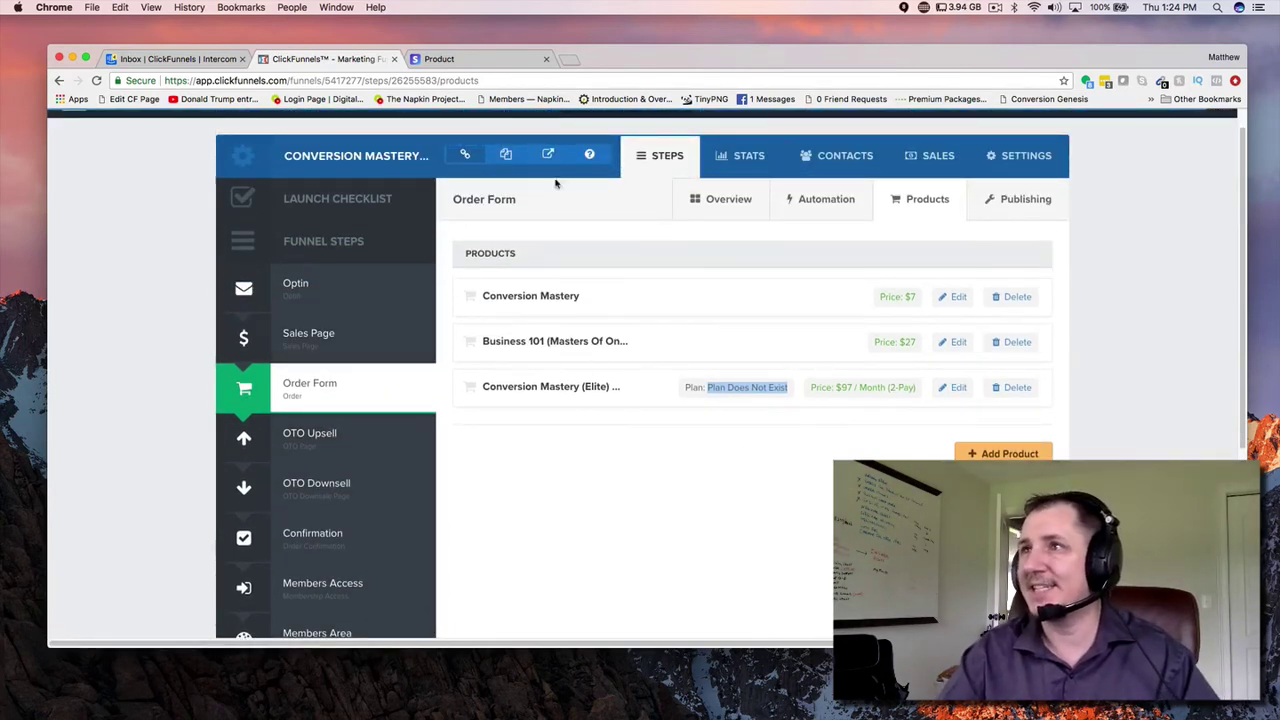
# Switch to Stripe, turn on test data viewing and open the list of test products
pyautogui.click(462, 60)
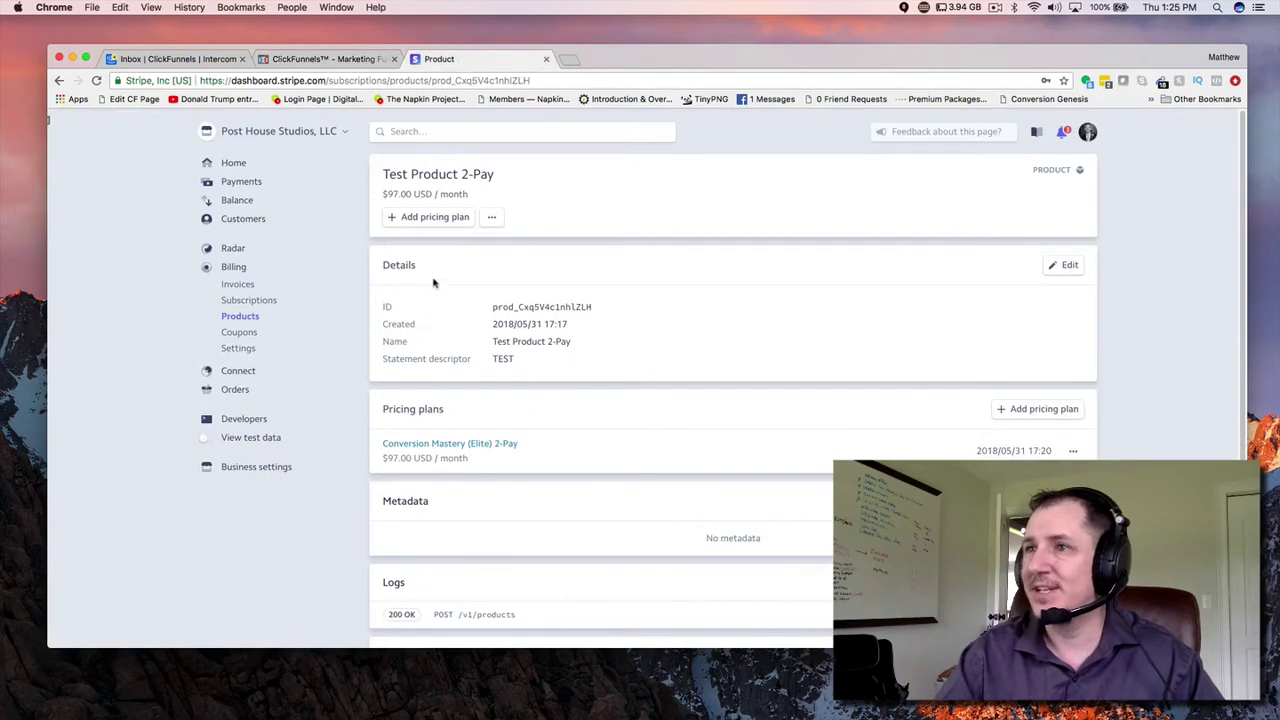
pyautogui.click(211, 442)
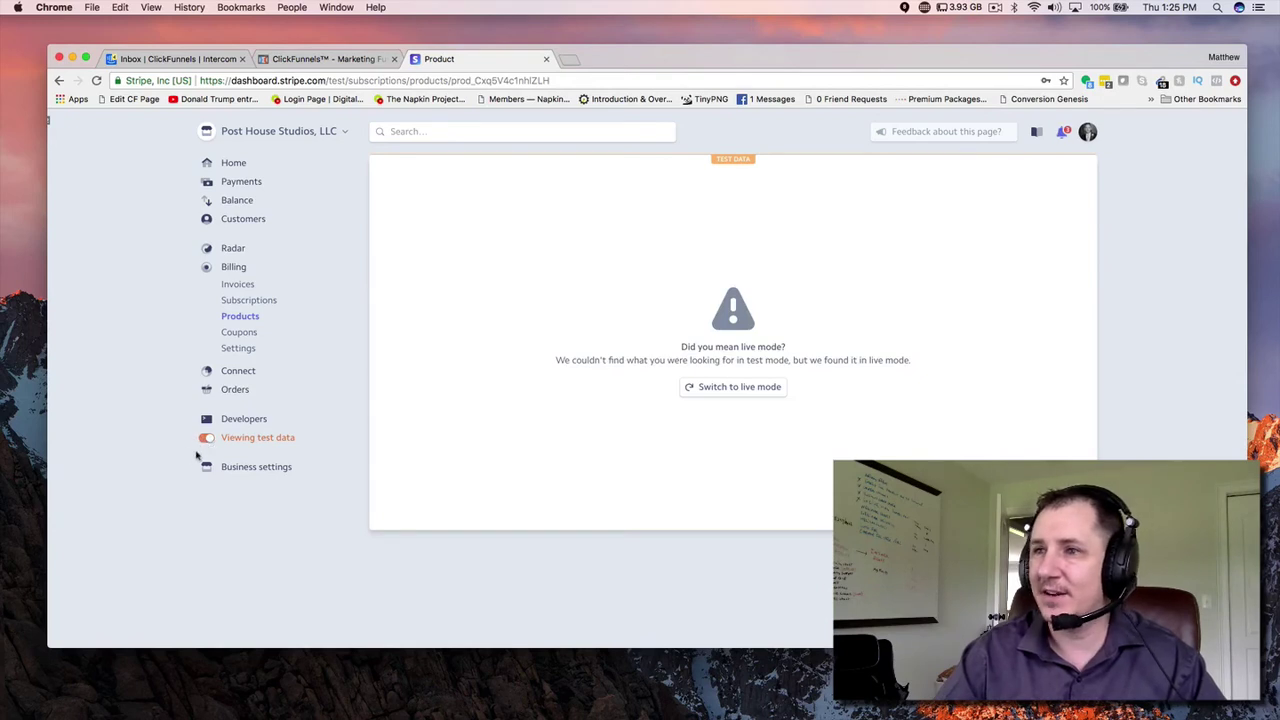
pyautogui.click(240, 316)
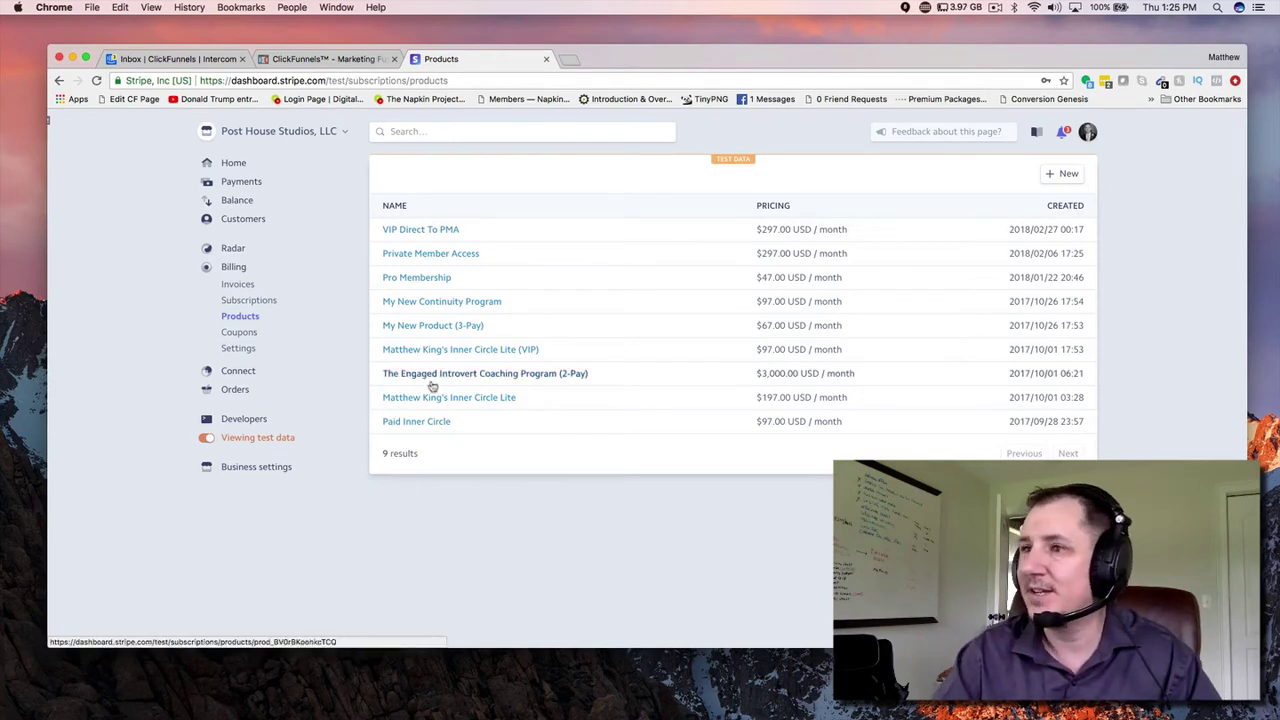
# Create a test product named "2-Pay Testing Product" with the statement descriptor TEST
pyautogui.click(1067, 176)
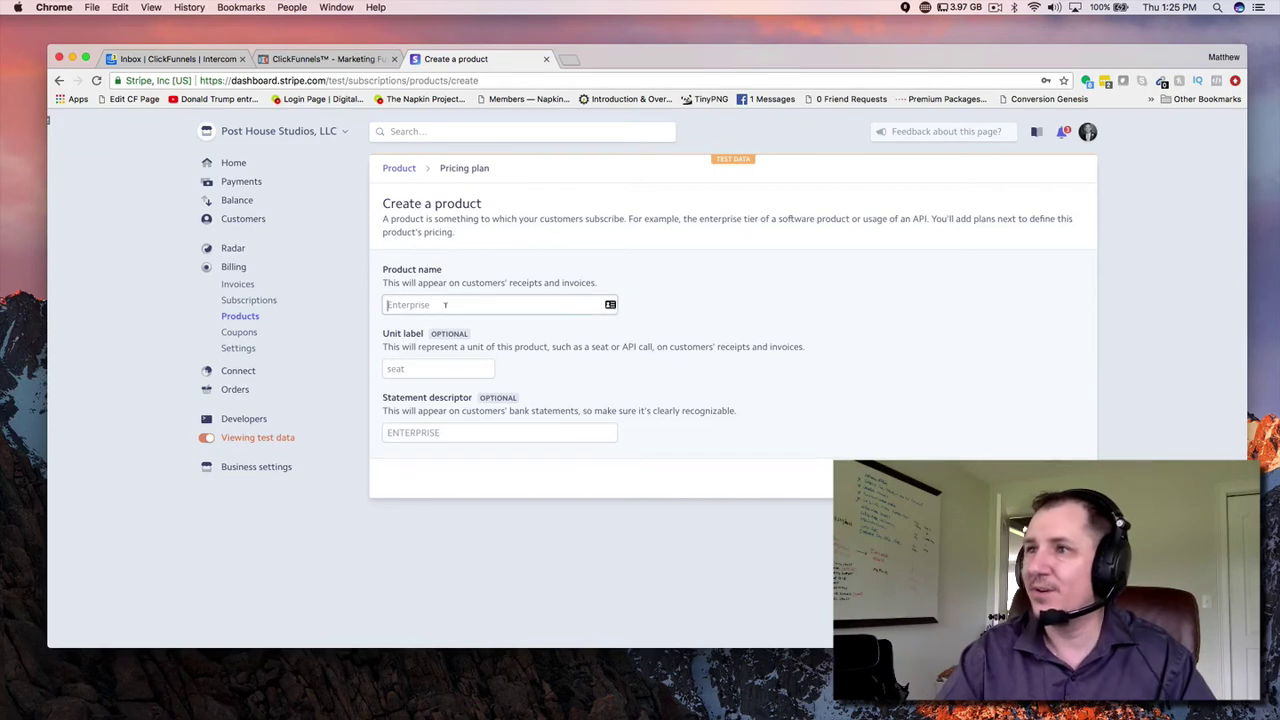
pyautogui.write('2')
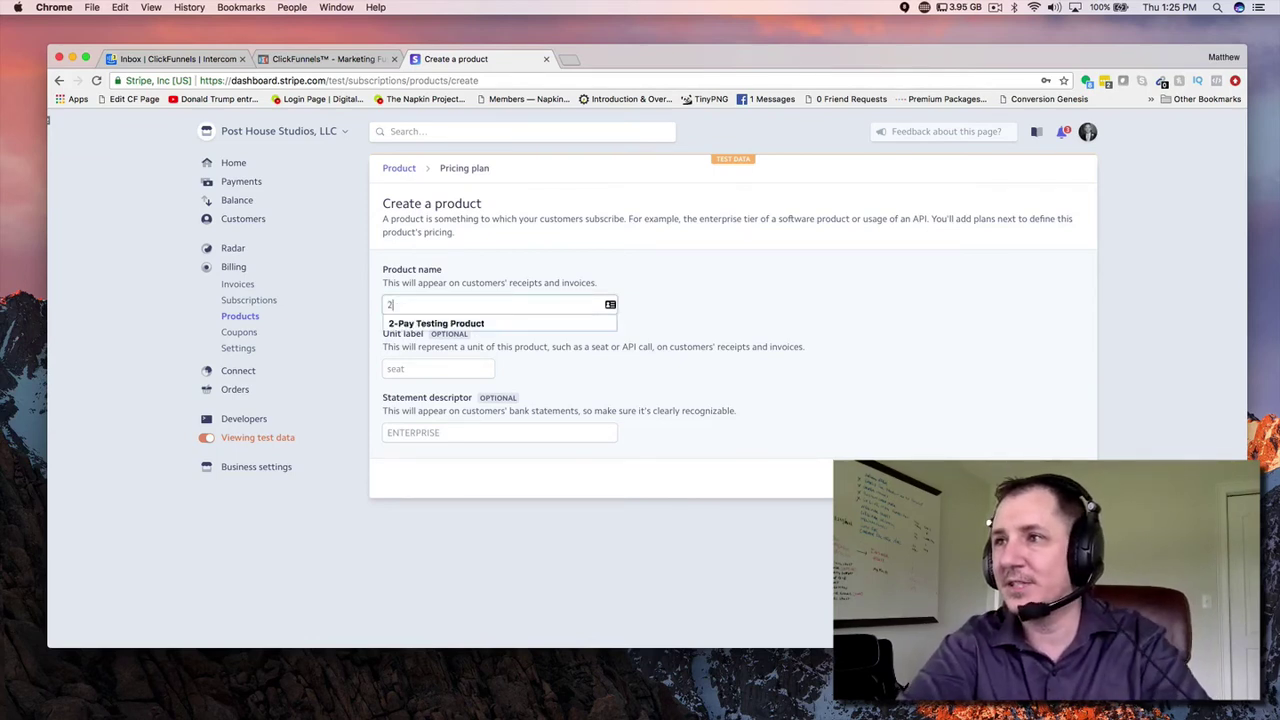
pyautogui.click(443, 324)
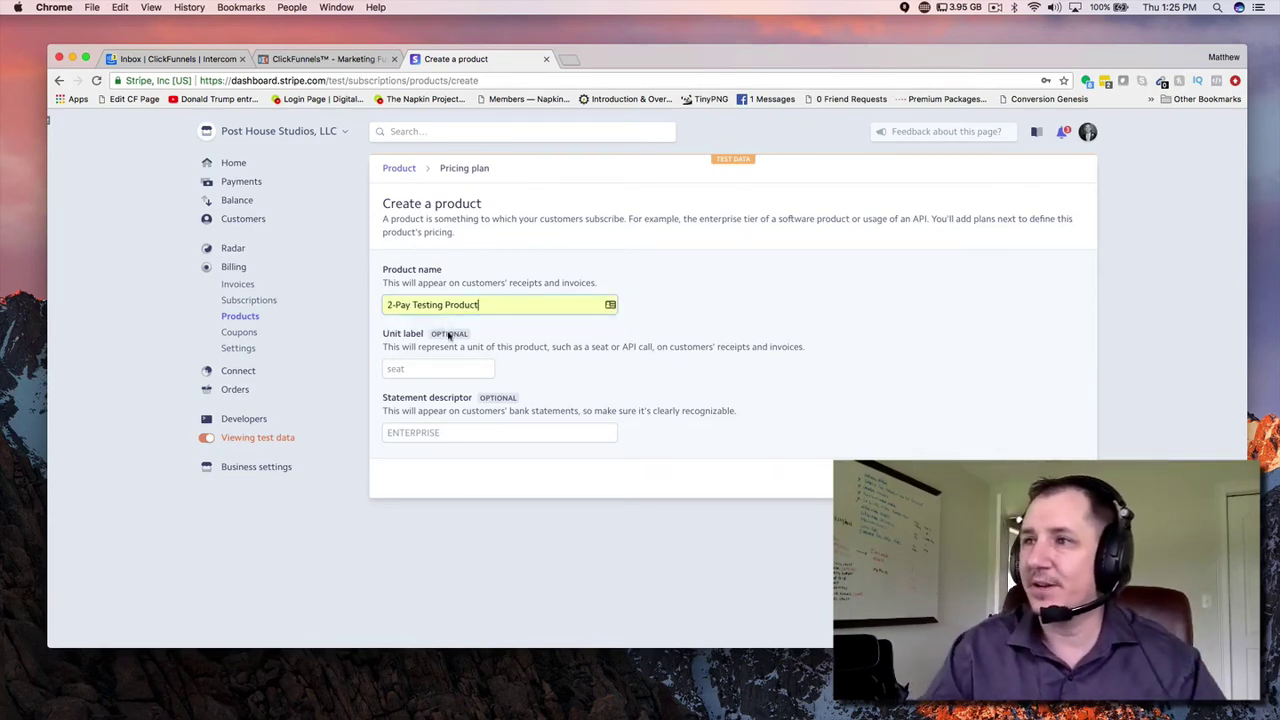
pyautogui.click(443, 431)
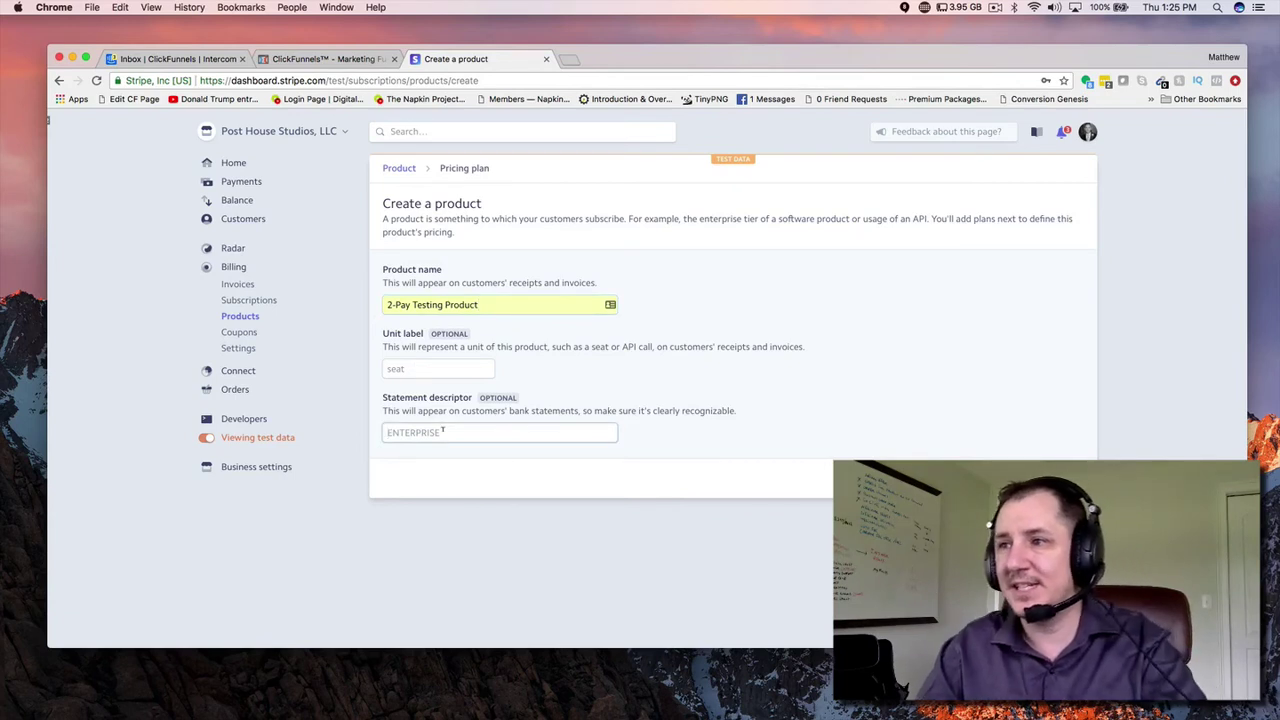
pyautogui.click(443, 431)
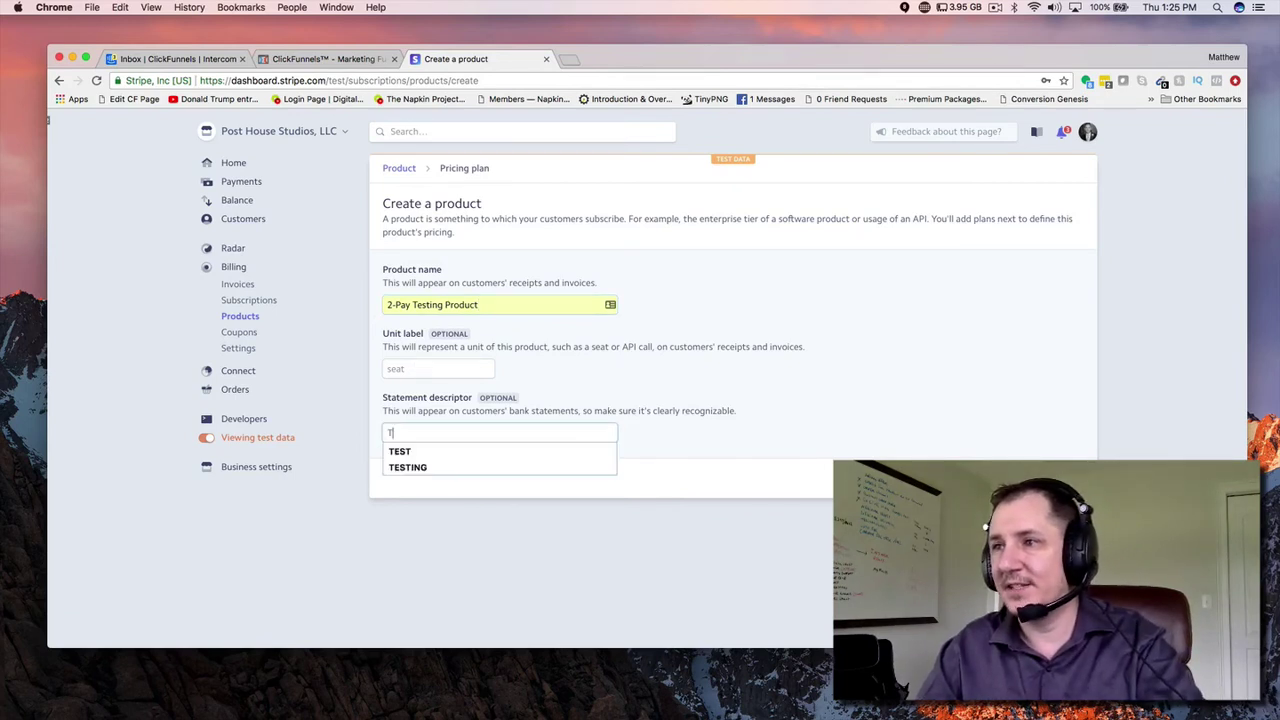
pyautogui.click(443, 452)
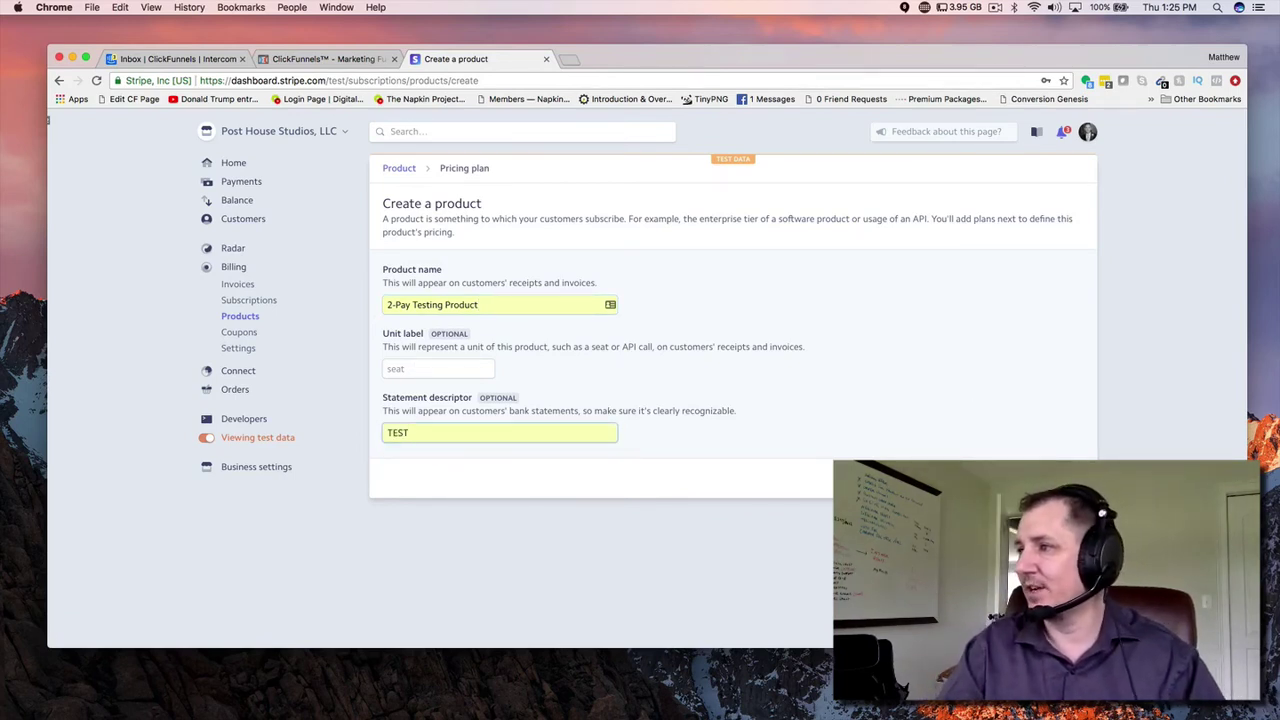
pyautogui.press('Return')
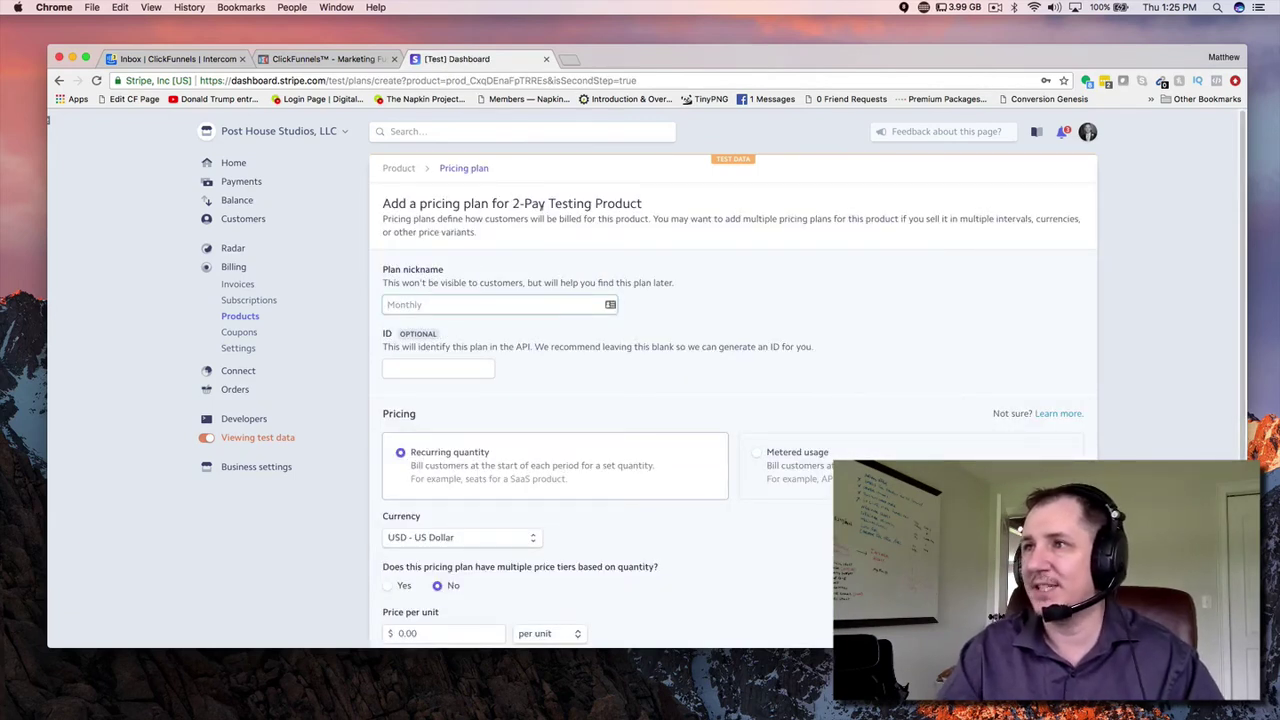
# Give the pricing plan the nickname "Conversion Mastery (2-Pay) Test" and the ID 59792384
pyautogui.click(440, 300)
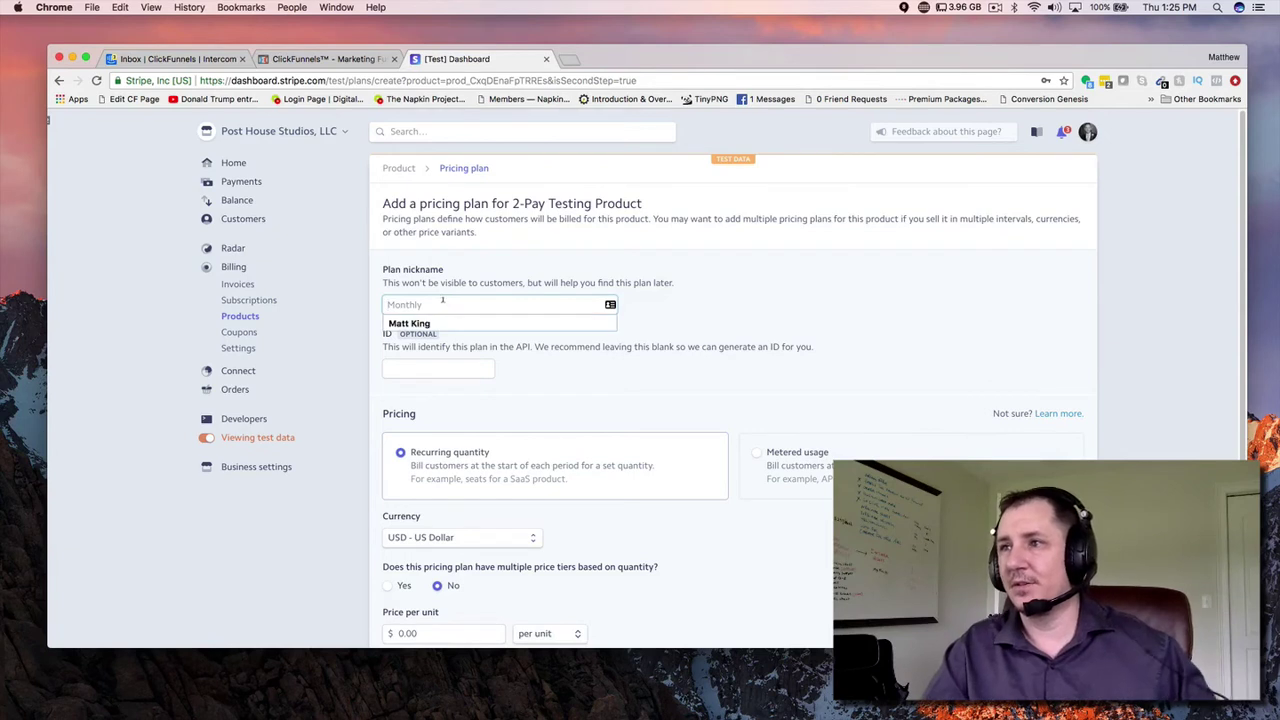
pyautogui.write('Conversion Mastery (2-Pay) Test')
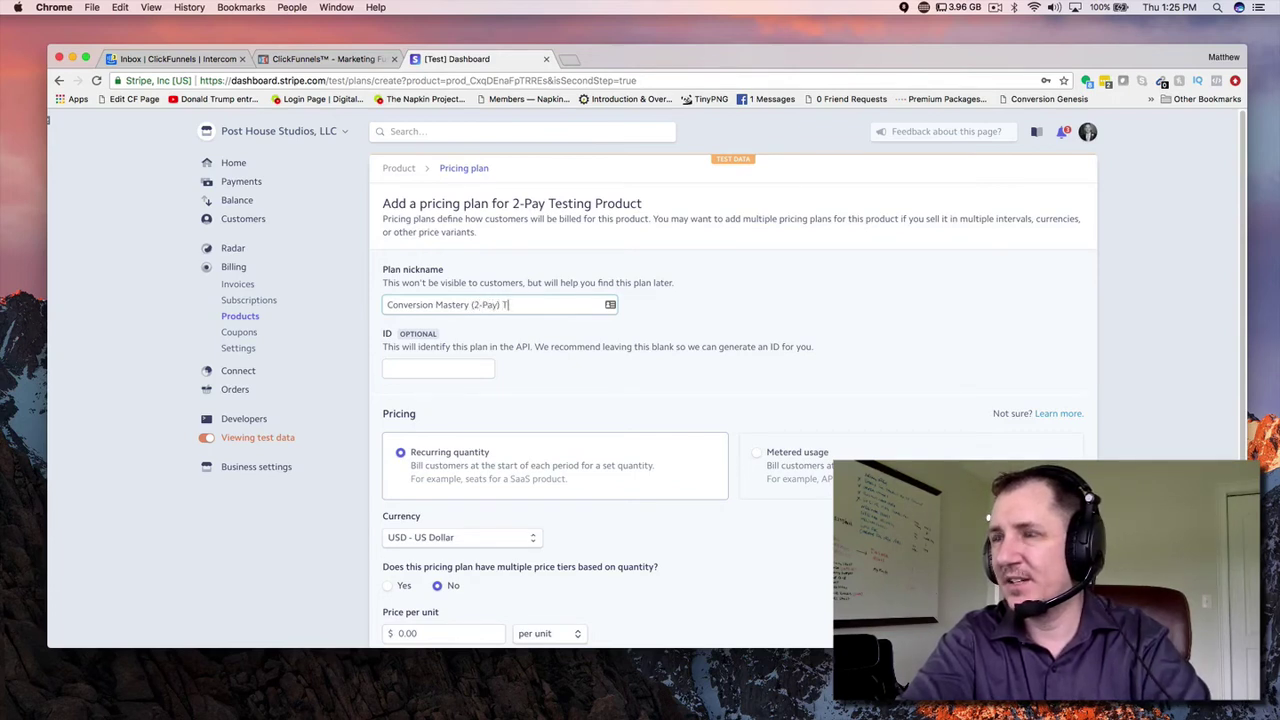
pyautogui.click(434, 365)
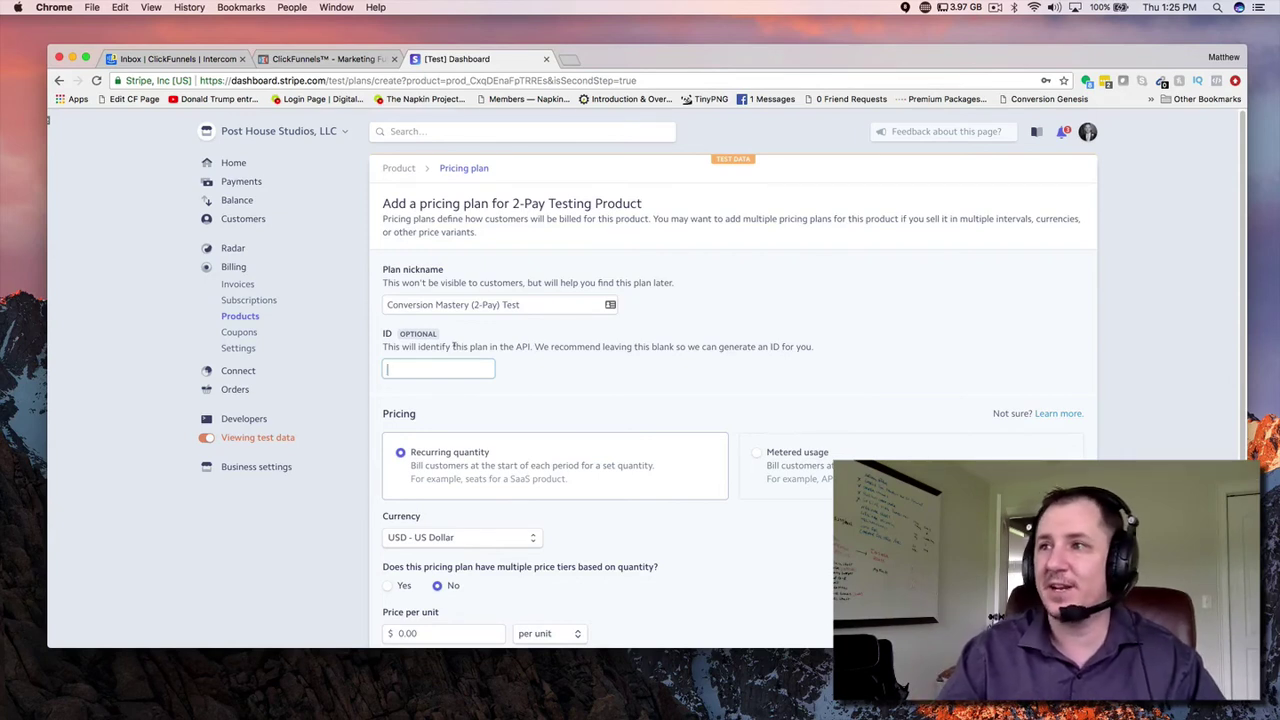
pyautogui.click(425, 367)
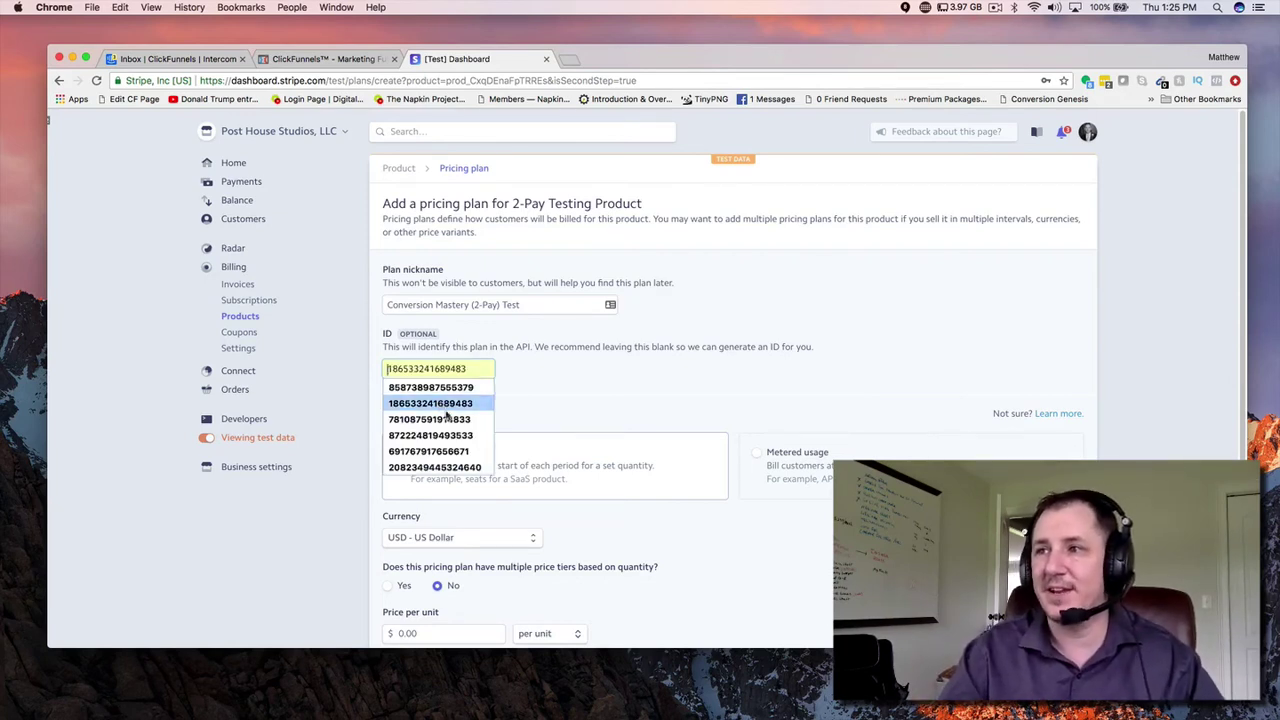
pyautogui.click(458, 378)
pyautogui.click(435, 366)
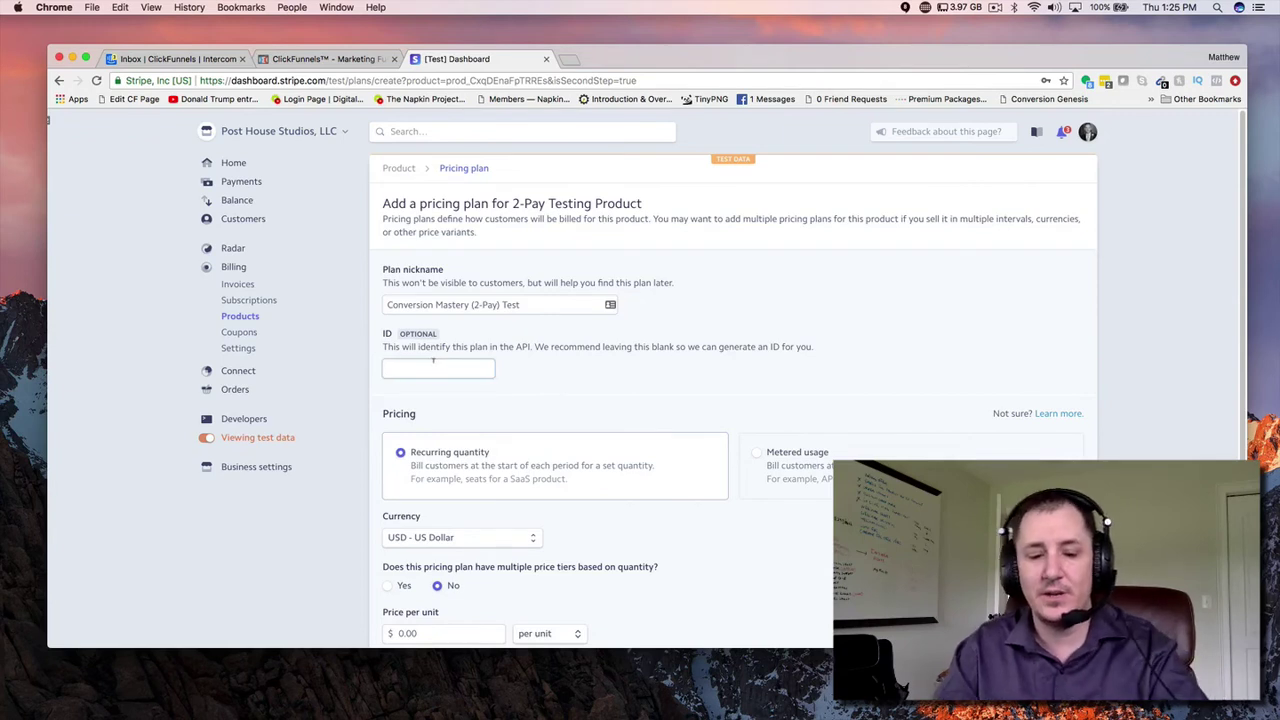
pyautogui.write('59192384')
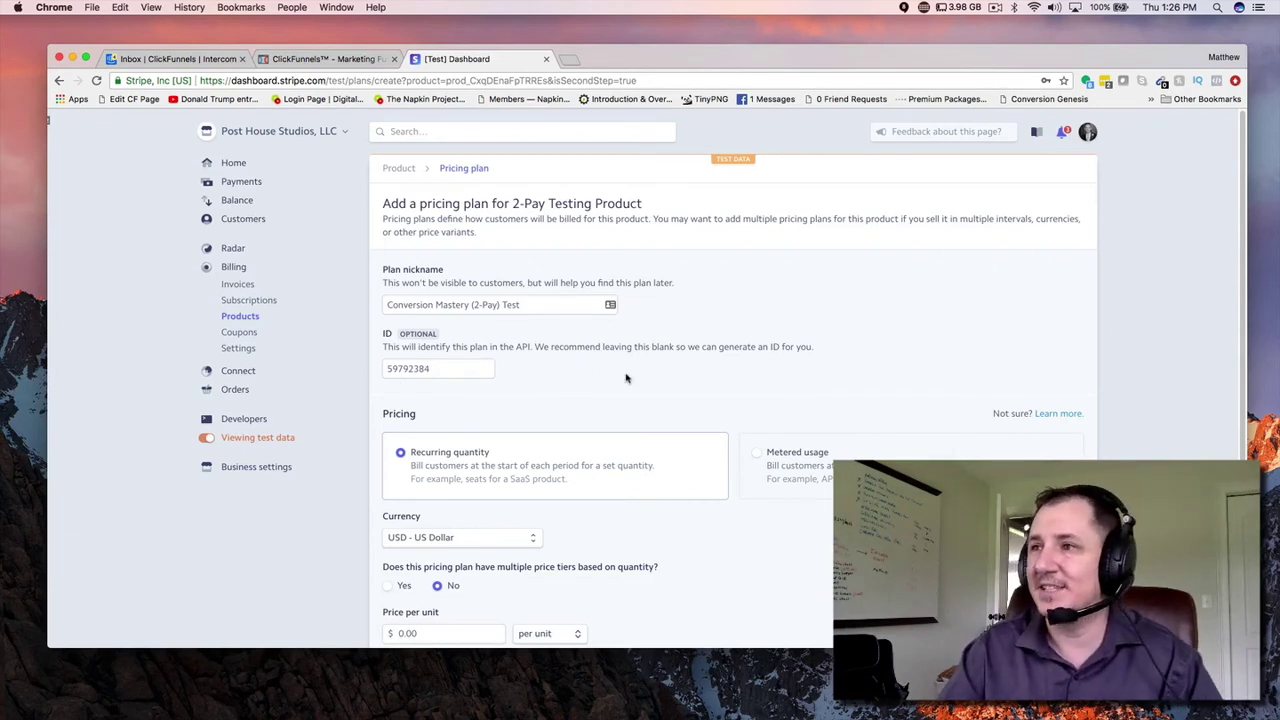
# Set the plan's price per unit to $97.00 with monthly billing and save the pricing plan
pyautogui.scroll(-1, 626, 377)
pyautogui.scroll(-2, 460, 372)
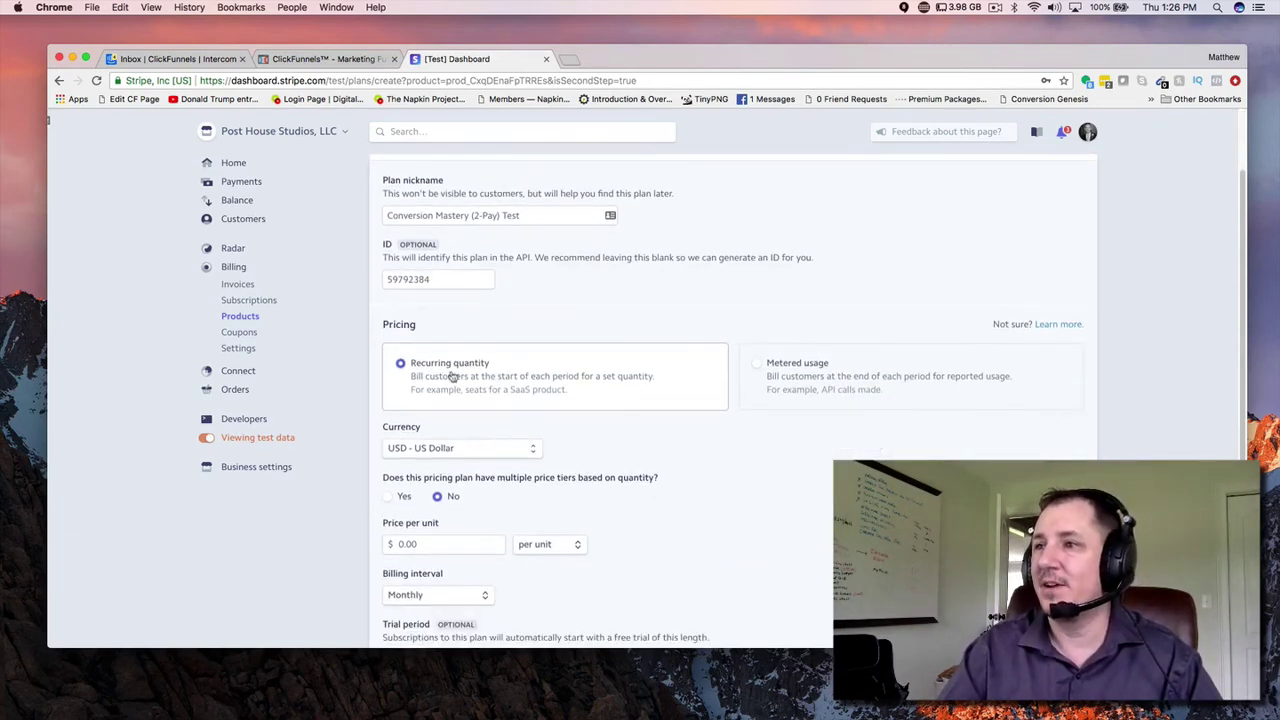
pyautogui.scroll(-1, 475, 408)
pyautogui.scroll(-1, 445, 420)
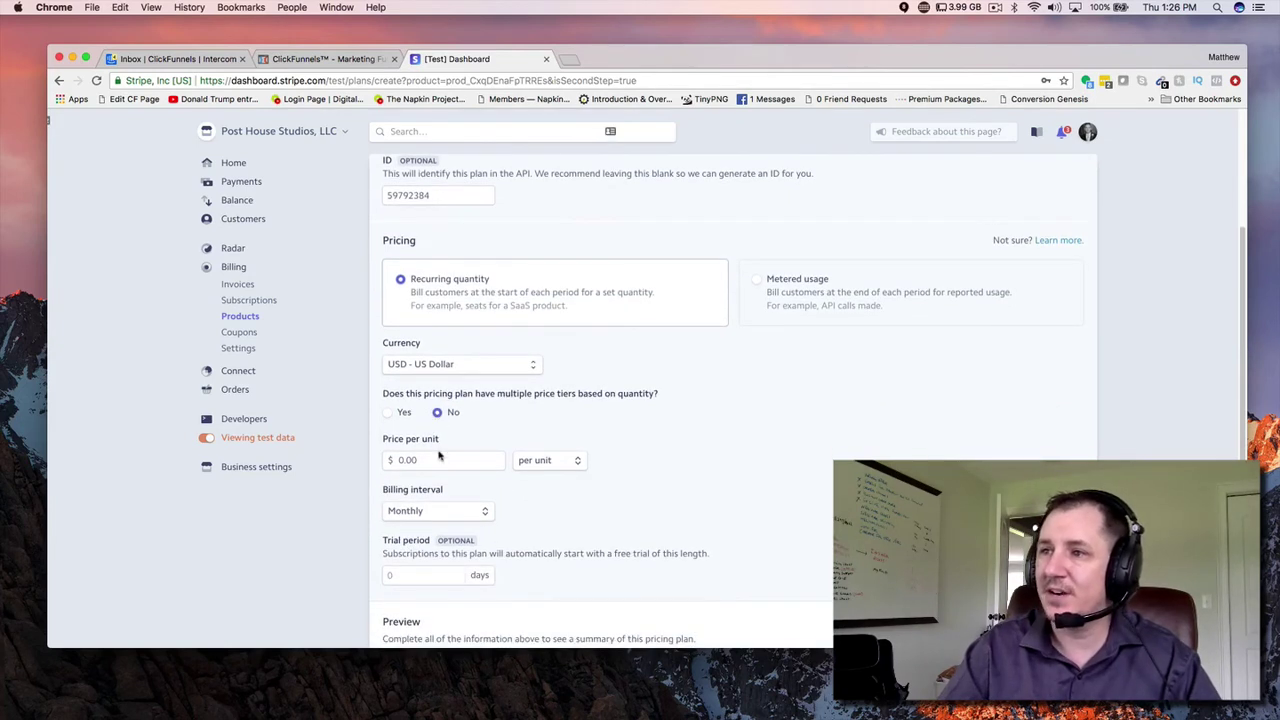
pyautogui.scroll(-1, 440, 455)
pyautogui.click(435, 447)
pyautogui.write('97')
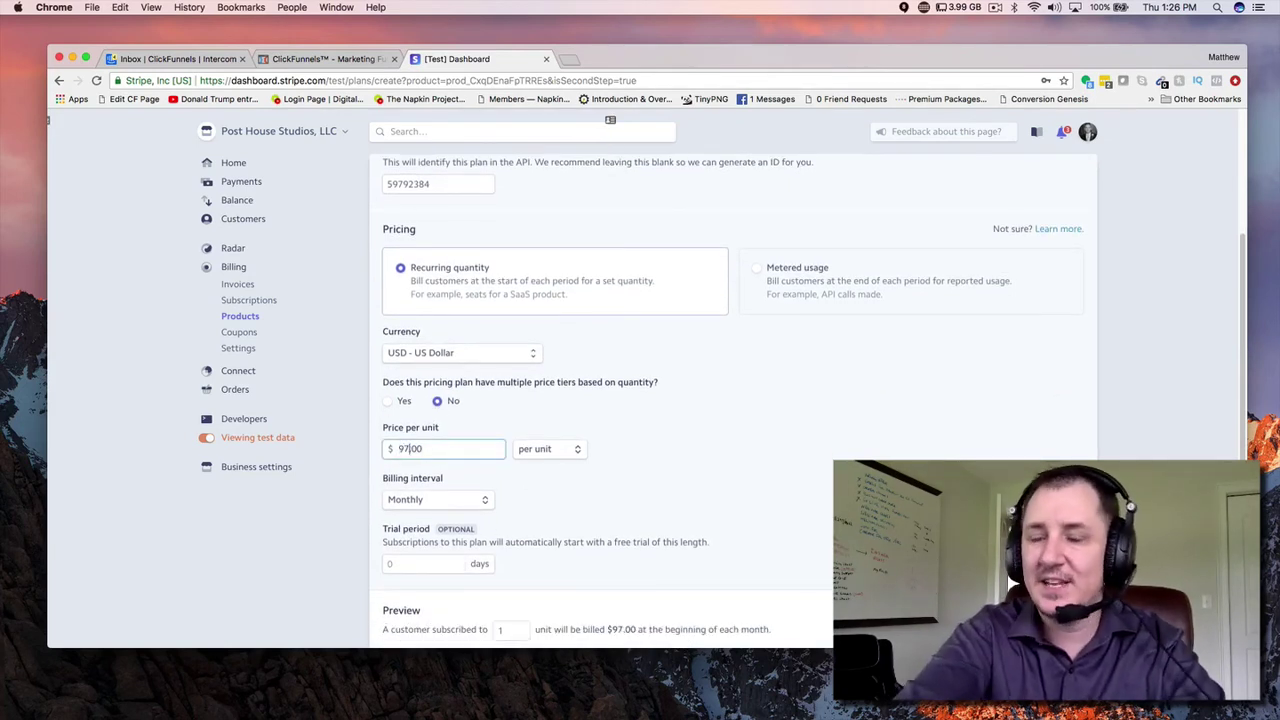
pyautogui.click(692, 451)
pyautogui.scroll(-2, 589, 417)
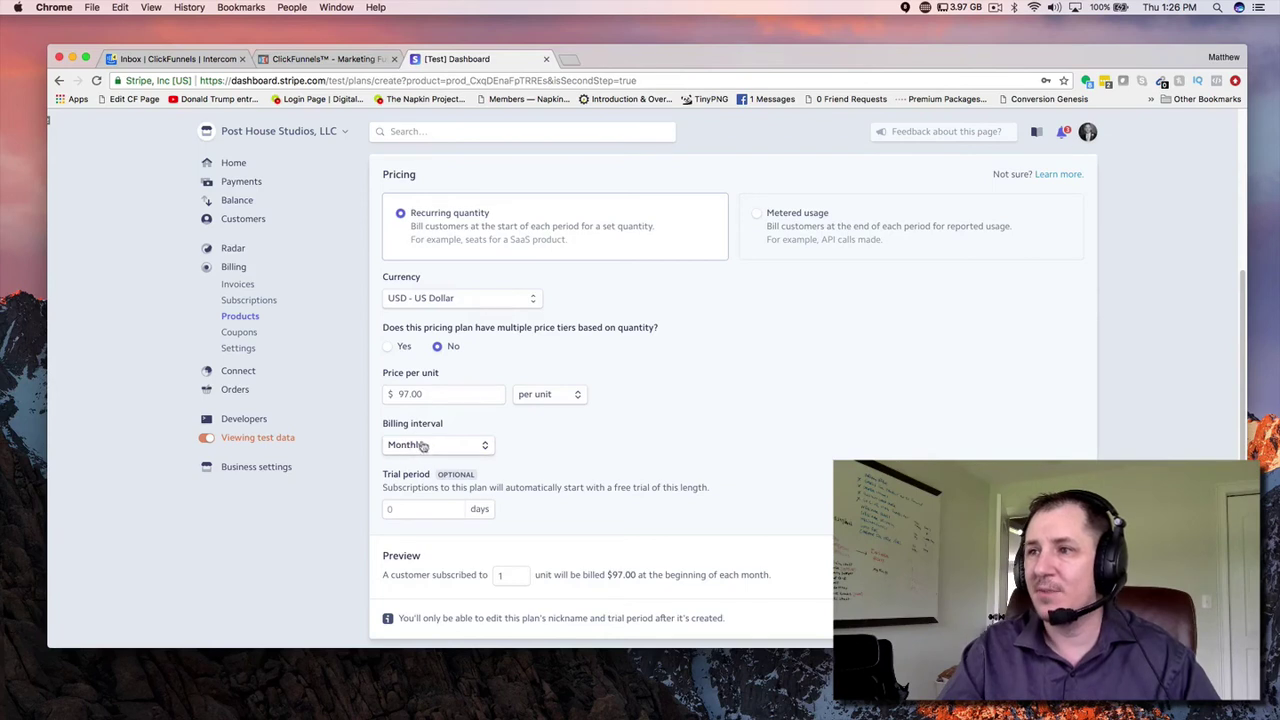
pyautogui.scroll(-1, 638, 436)
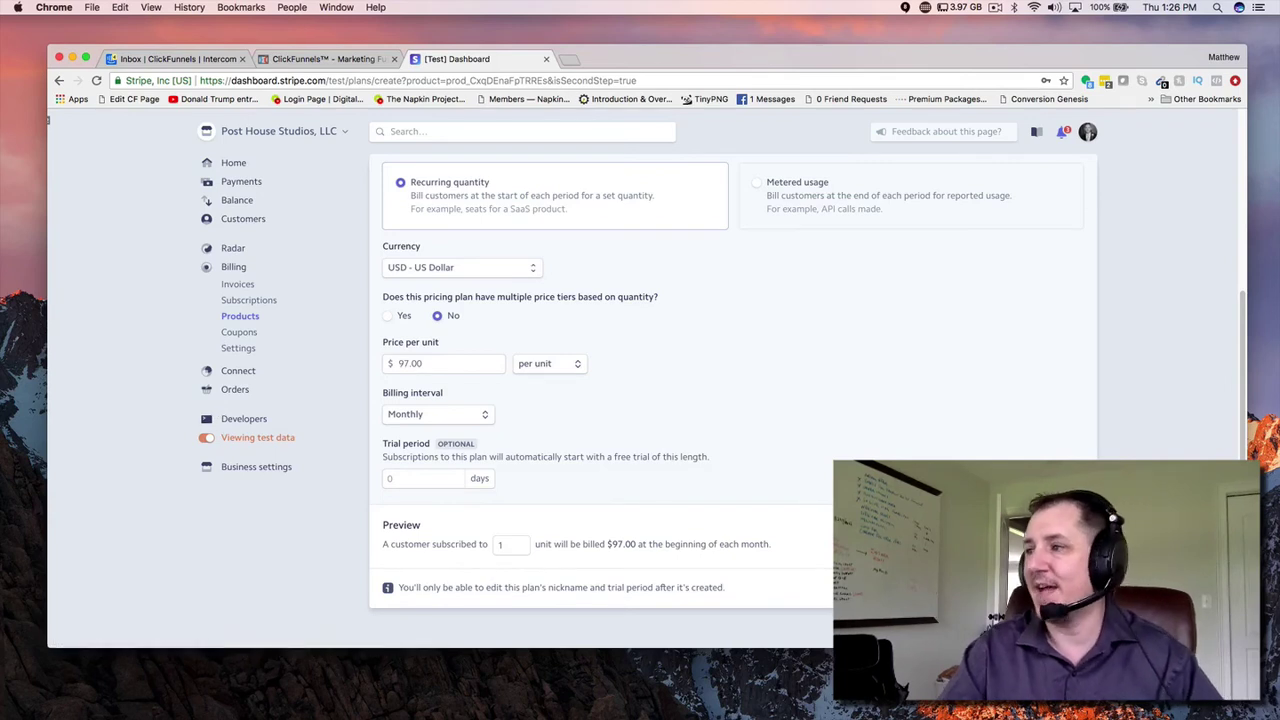
pyautogui.press('Return')
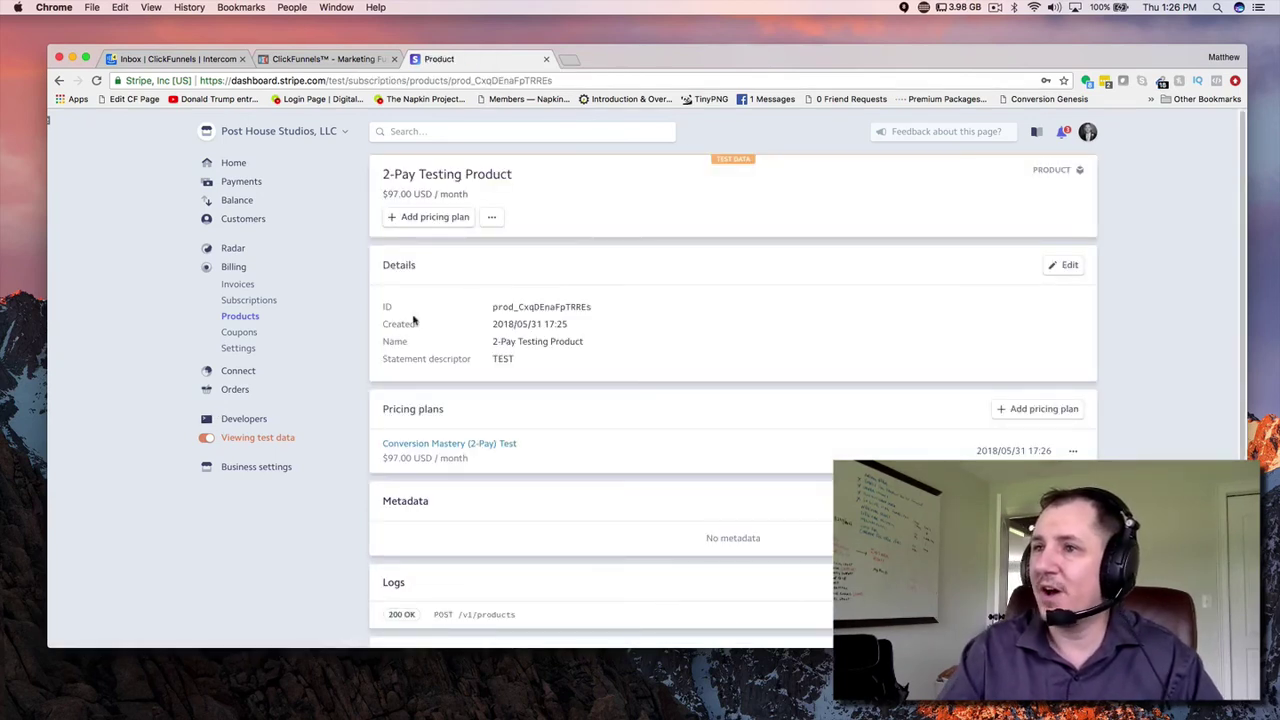
# Return Stripe to live data and open the list of live products
pyautogui.scroll(-1, 610, 400)
pyautogui.scroll(1, 609, 399)
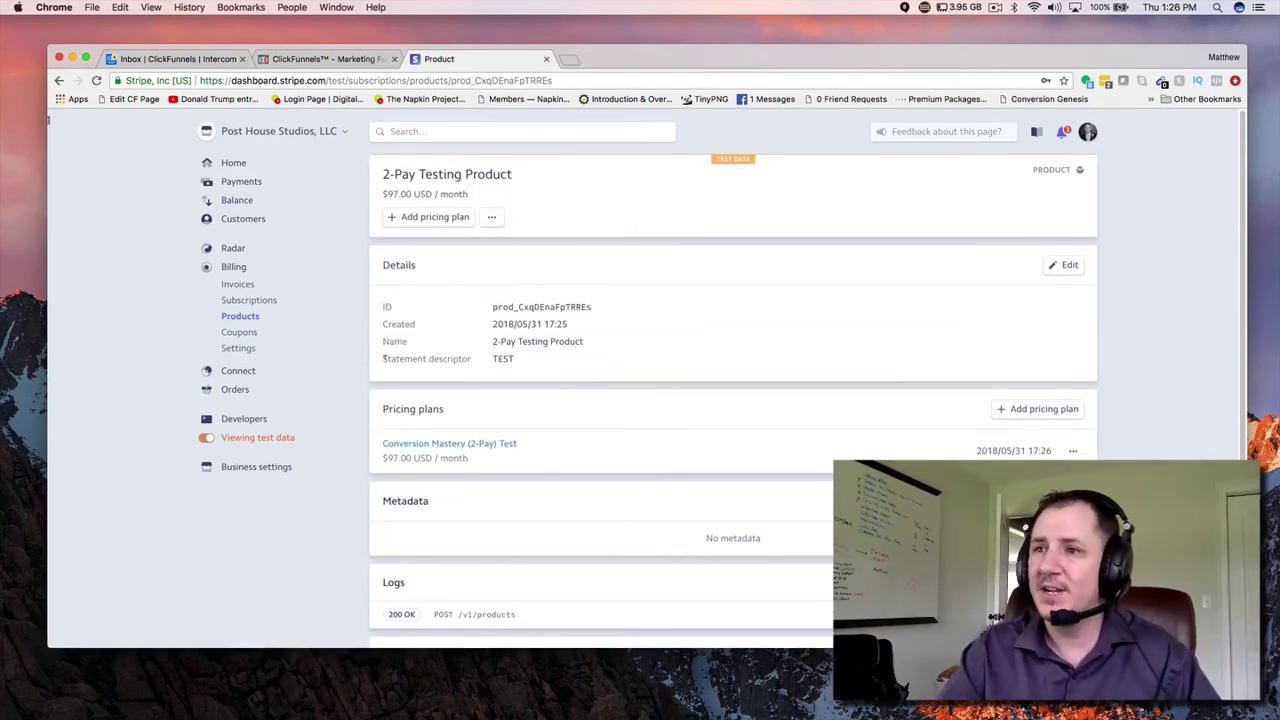
pyautogui.click(205, 440)
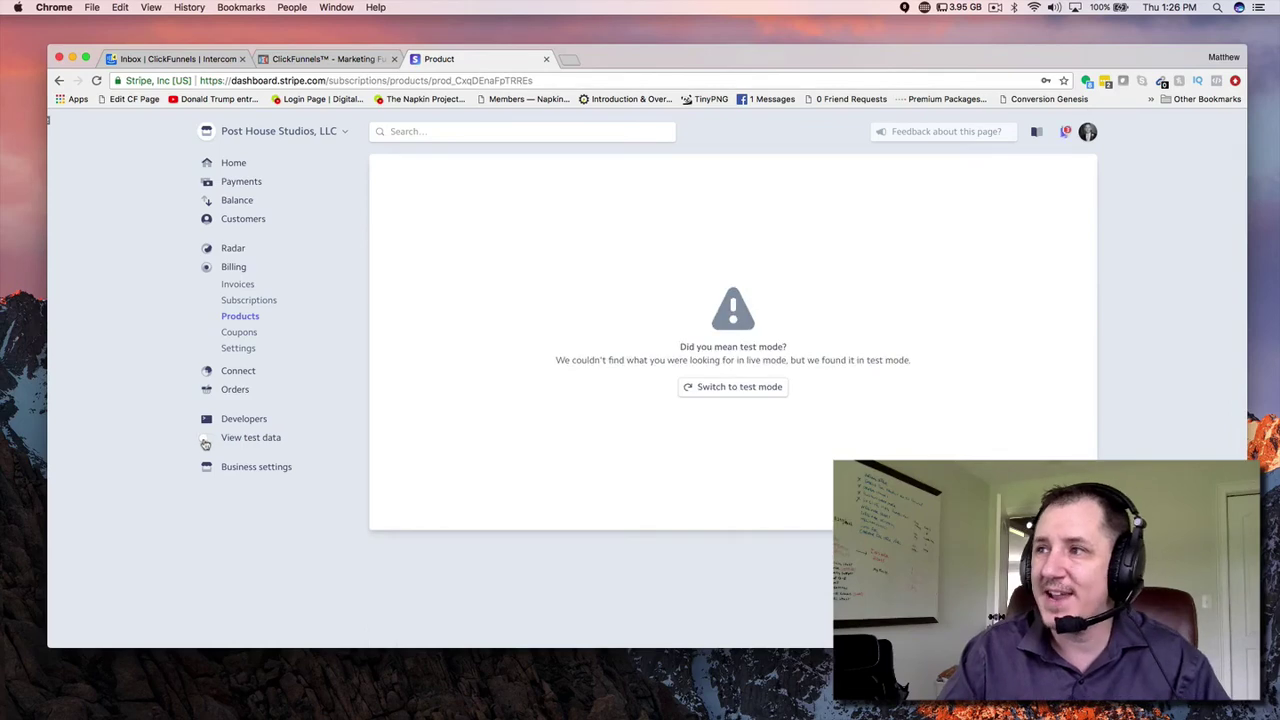
pyautogui.click(240, 316)
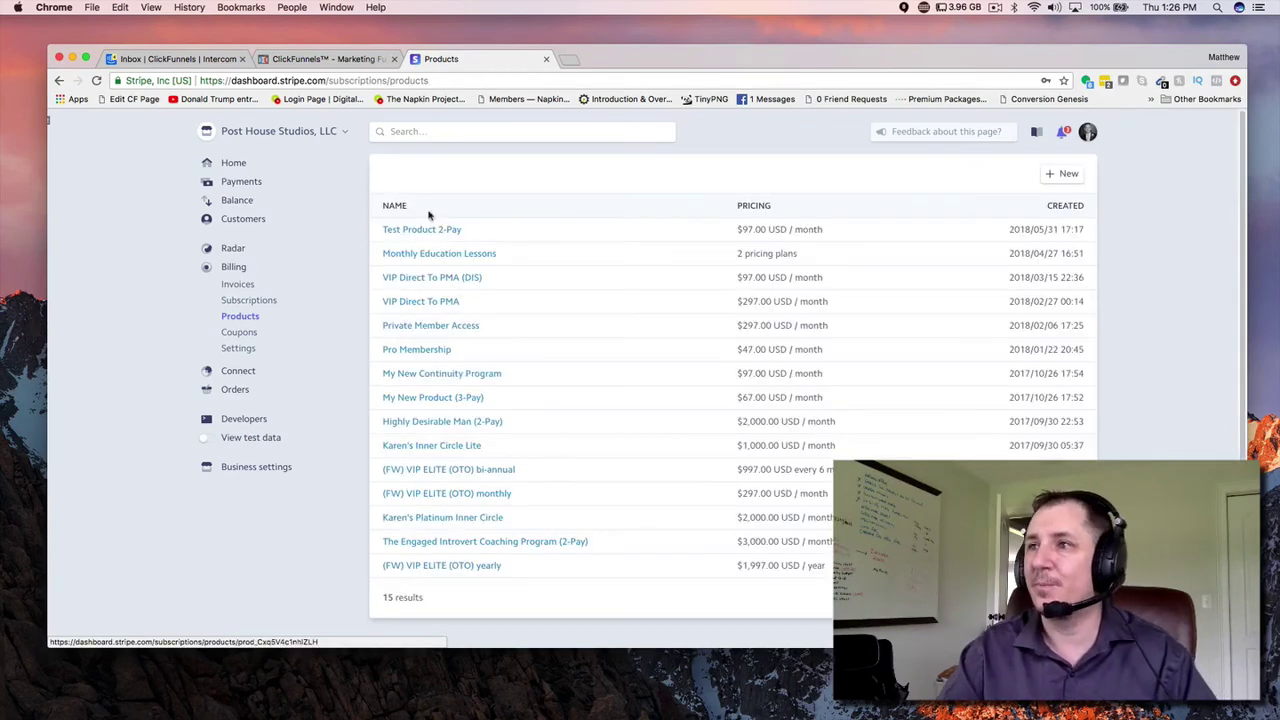
# Switch to ClickFunnels, reload the order form's products, and review the Stripe plan settings of the Conversion Mastery (Elite) product
pyautogui.click(322, 58)
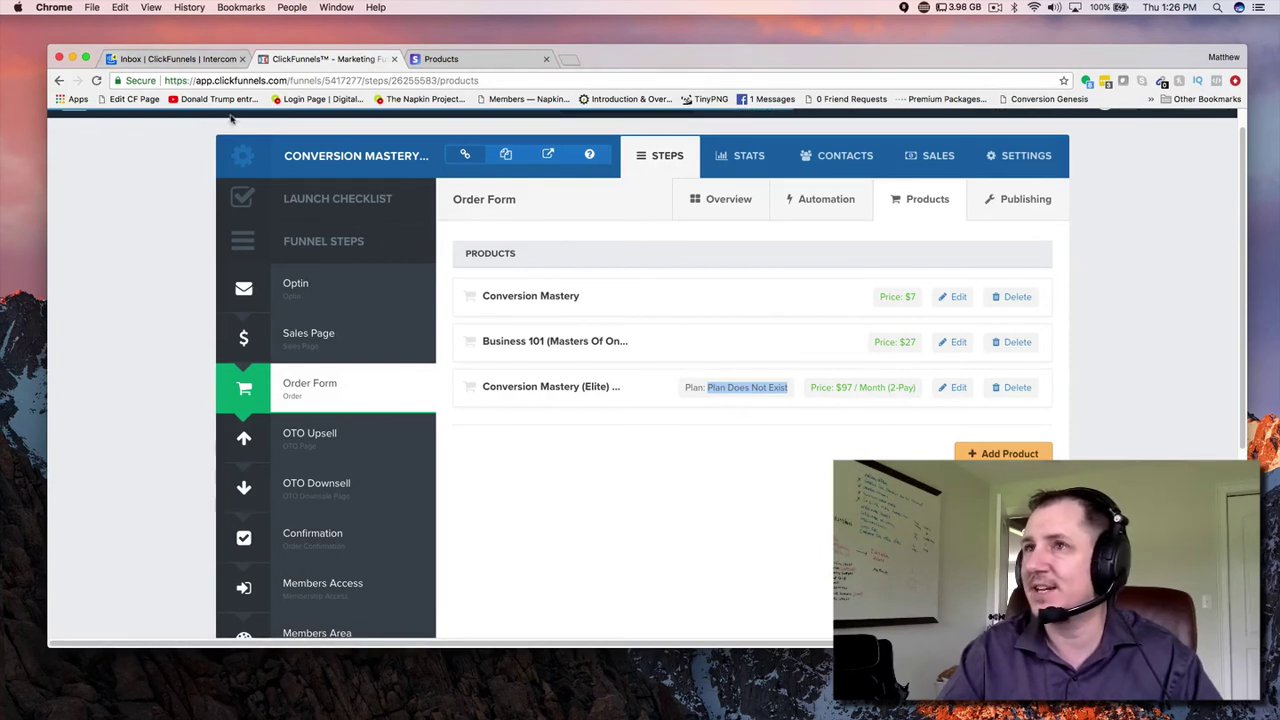
pyautogui.click(96, 80)
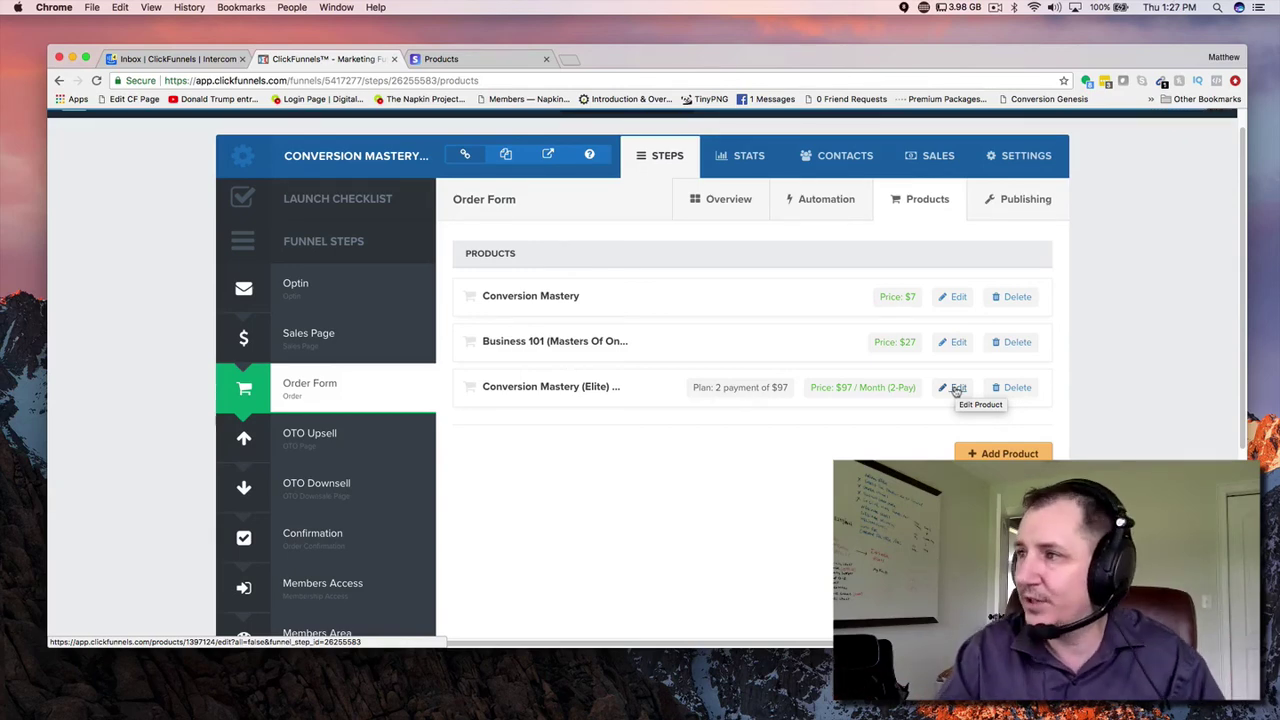
pyautogui.click(956, 388)
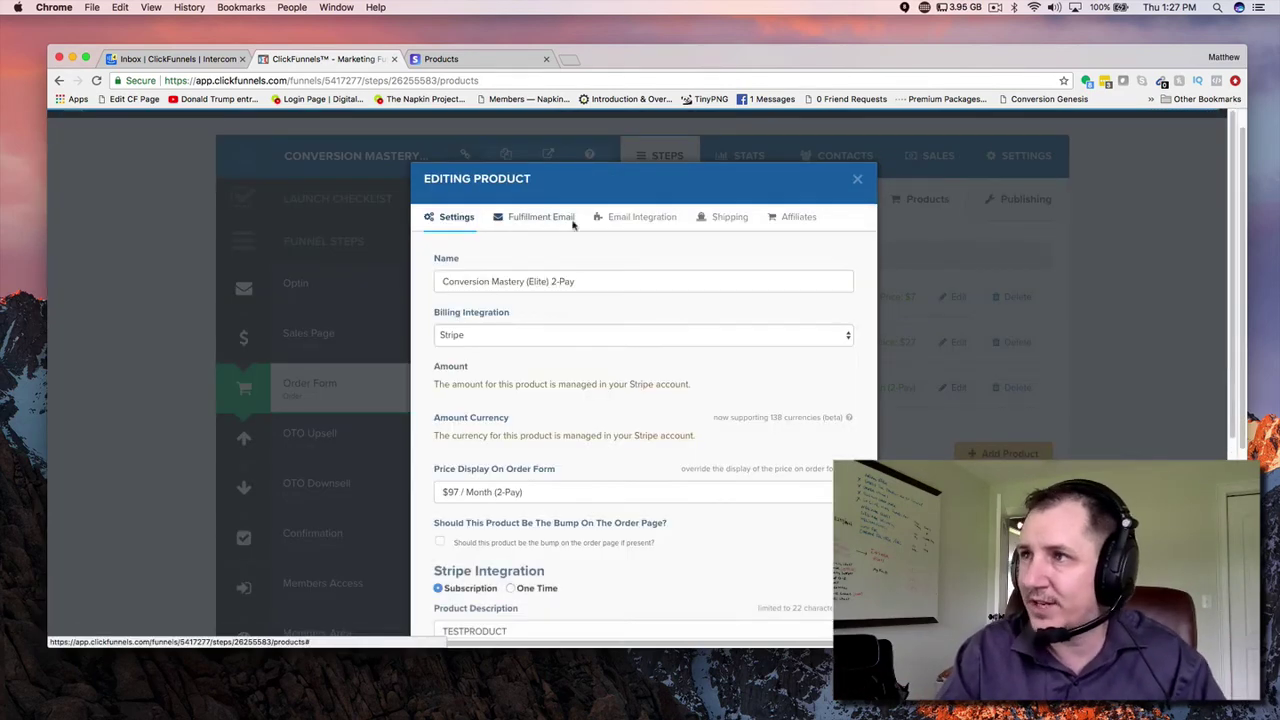
pyautogui.scroll(-1, 577, 398)
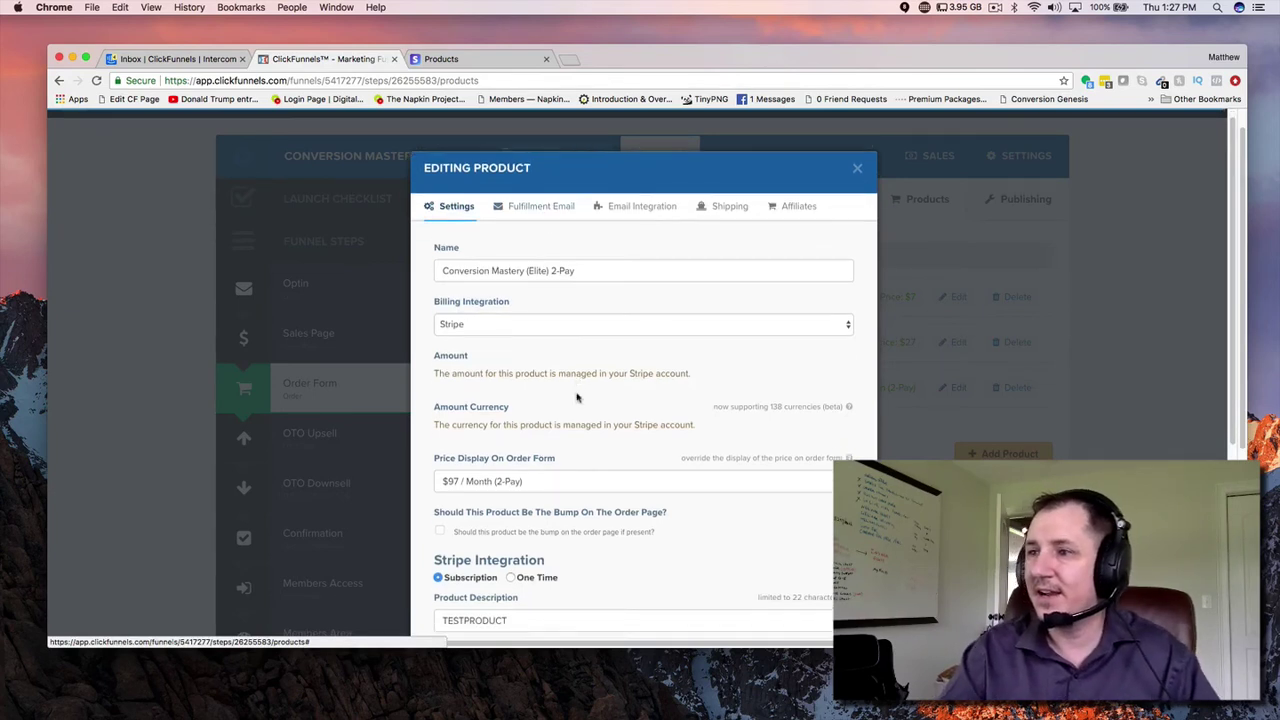
pyautogui.scroll(-3, 577, 398)
pyautogui.scroll(-1, 621, 536)
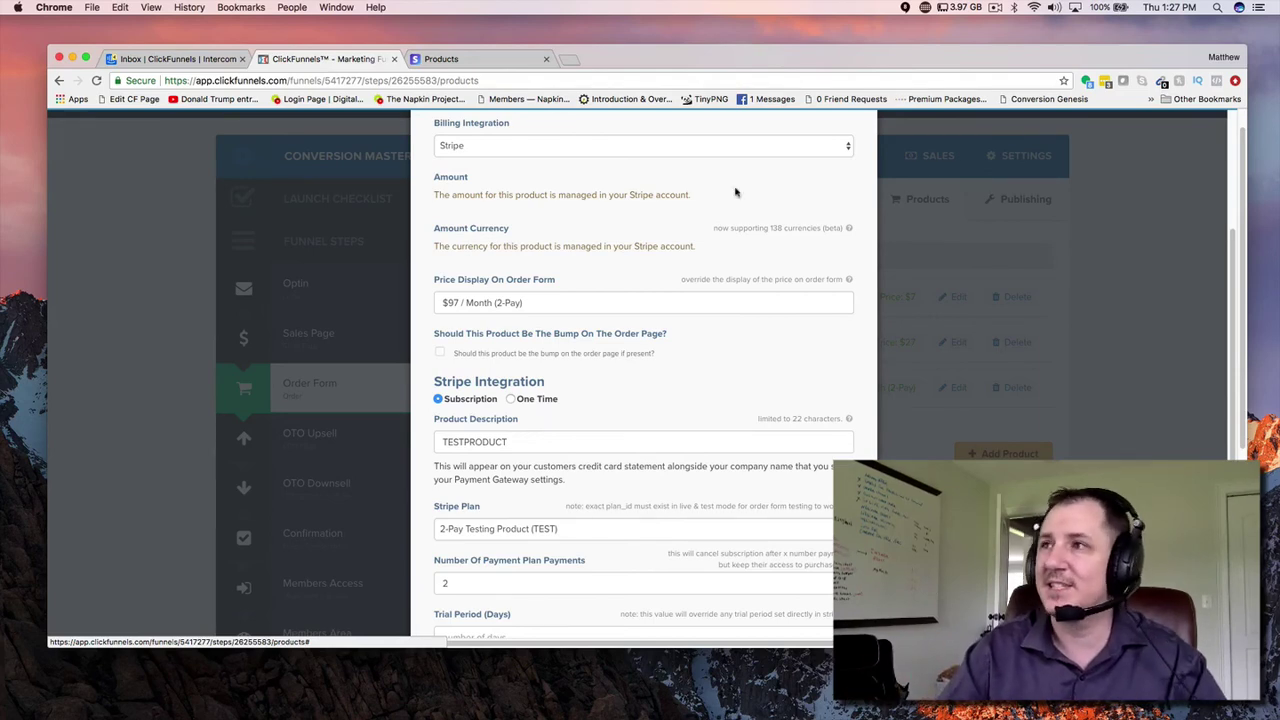
pyautogui.scroll(3, 720, 211)
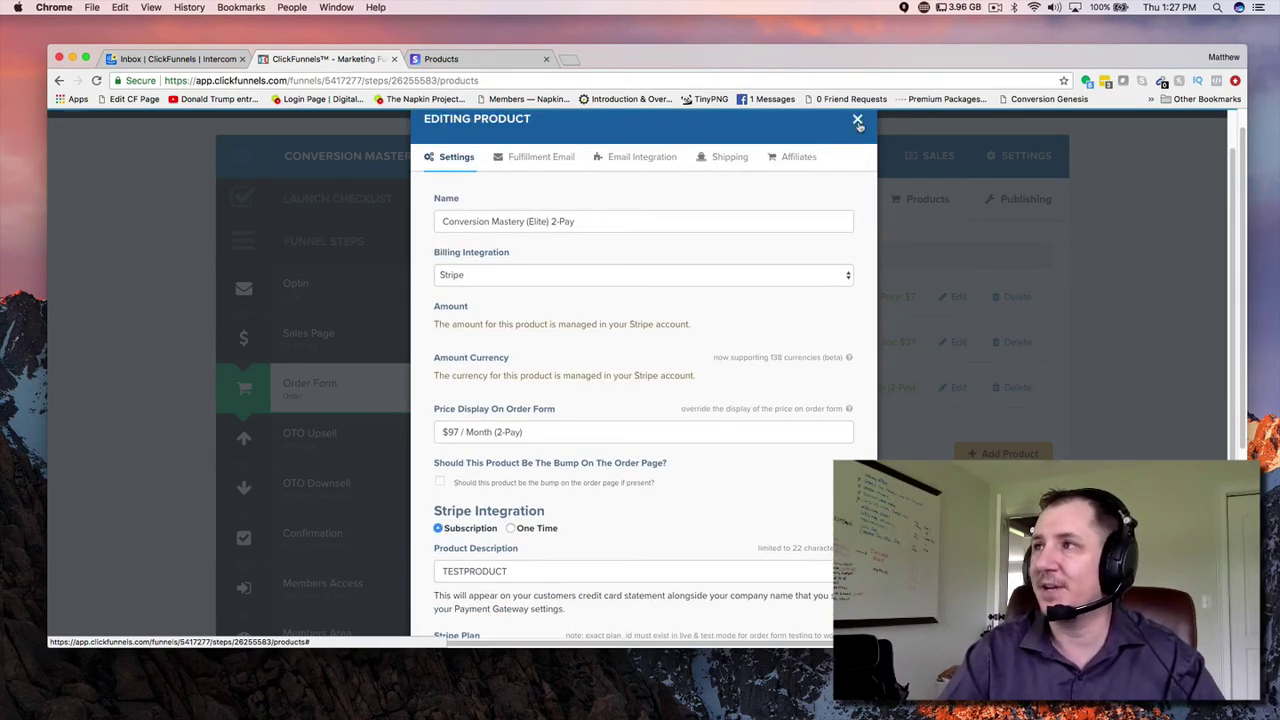
pyautogui.click(857, 121)
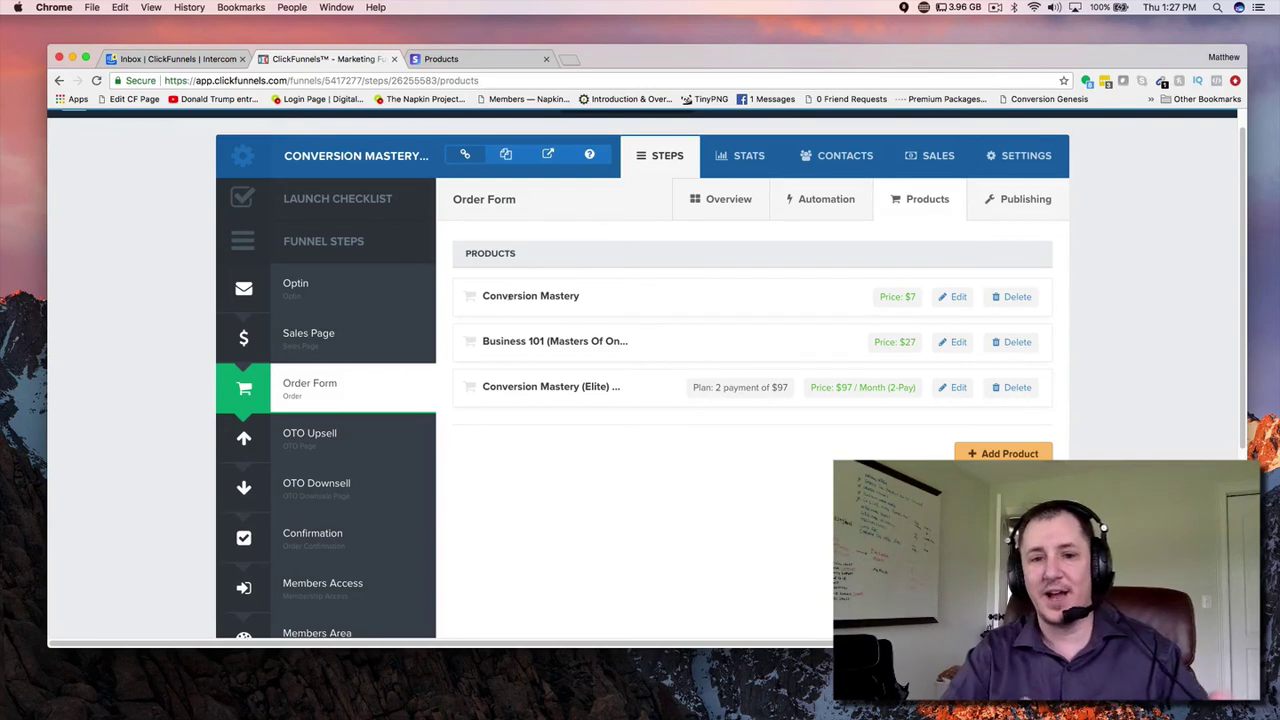